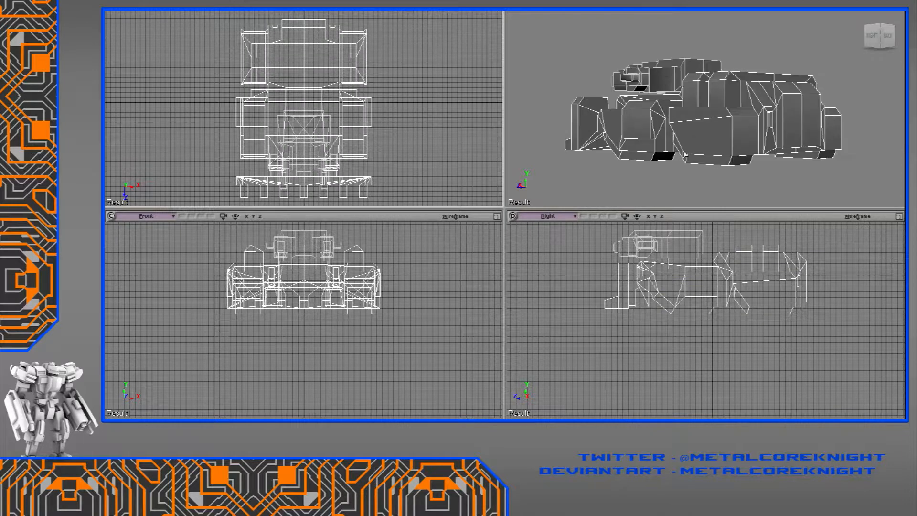
Create an implicit cube at the scene origin and close its properties
scroll(733, 198, "down", 4)
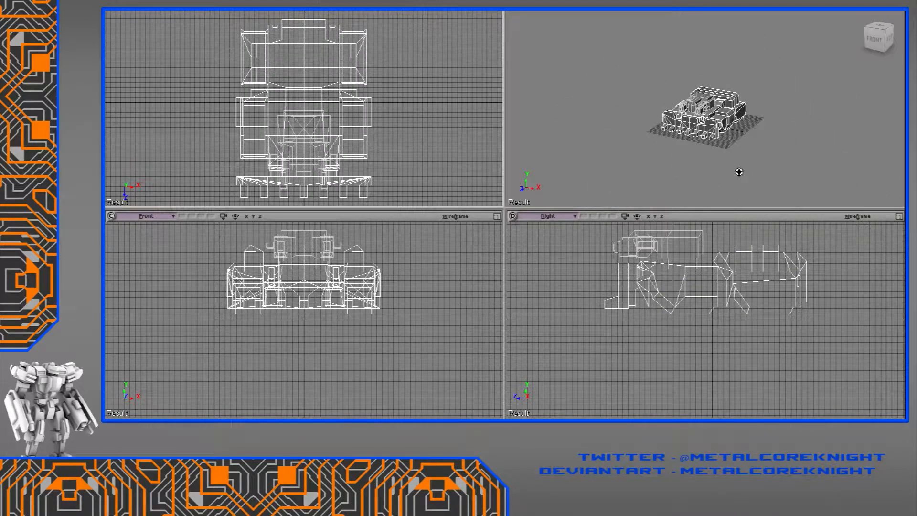
left_click(98, 27)
mouse_move(144, 39)
mouse_move(155, 73)
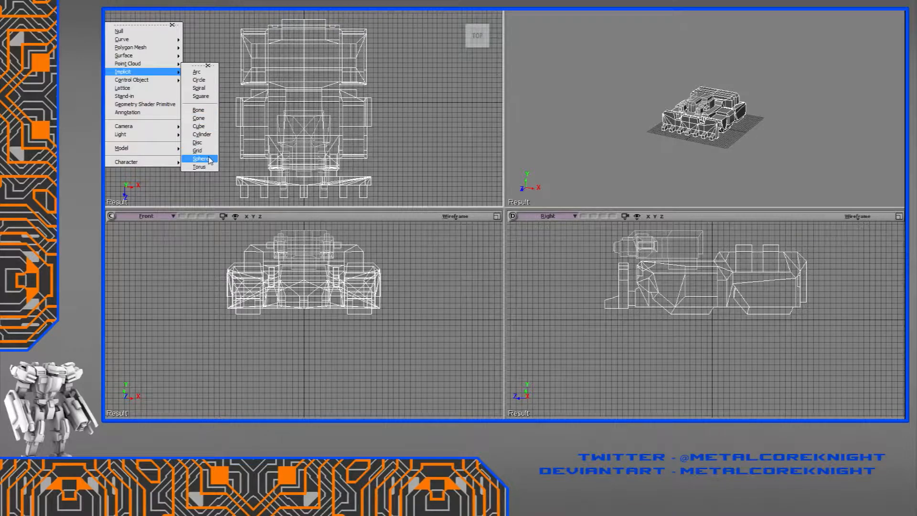
left_click(207, 126)
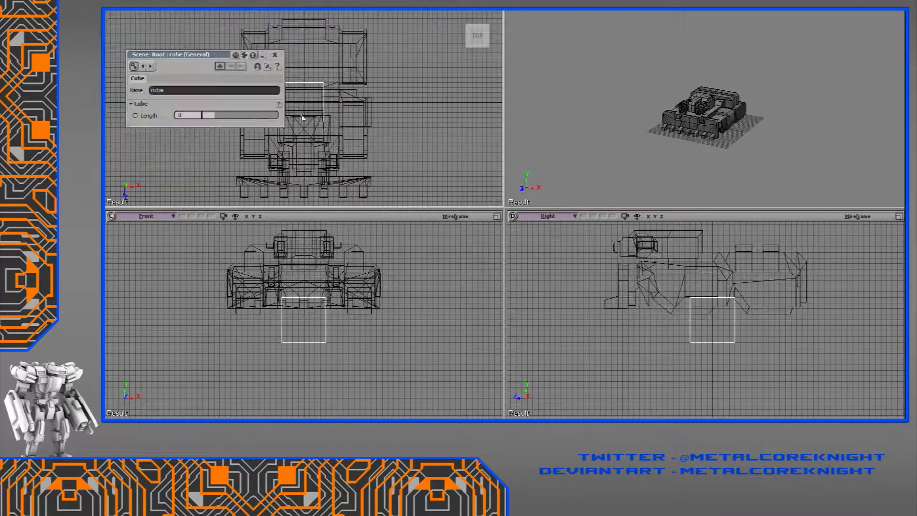
left_click(275, 56)
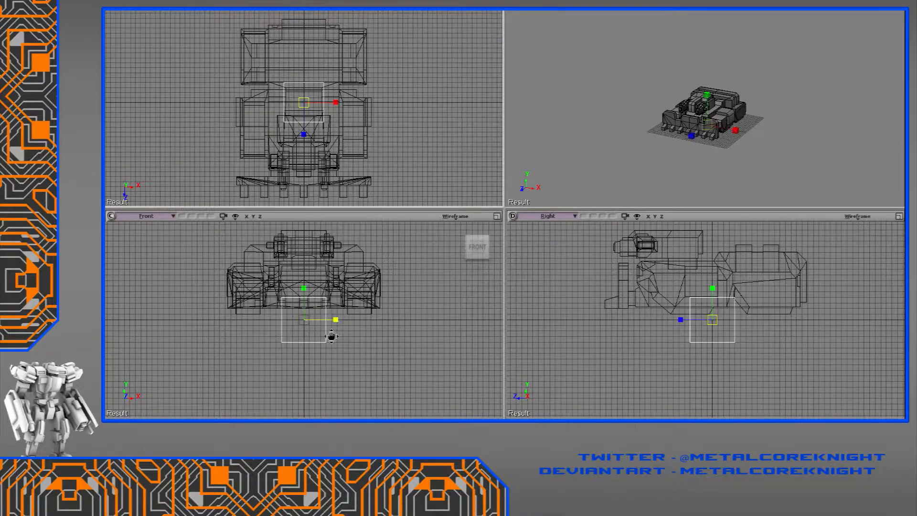
Raise the implicit cube to the vehicle's body level and widen it to the vehicle's full width
left_click_drag(330, 324, 337, 375)
right_click_drag(738, 126, 709, 102)
middle_click_drag(709, 102, 710, 144)
right_click_drag(710, 143, 700, 106)
left_click_drag(318, 344, 319, 297)
left_click_drag(350, 326, 416, 321)
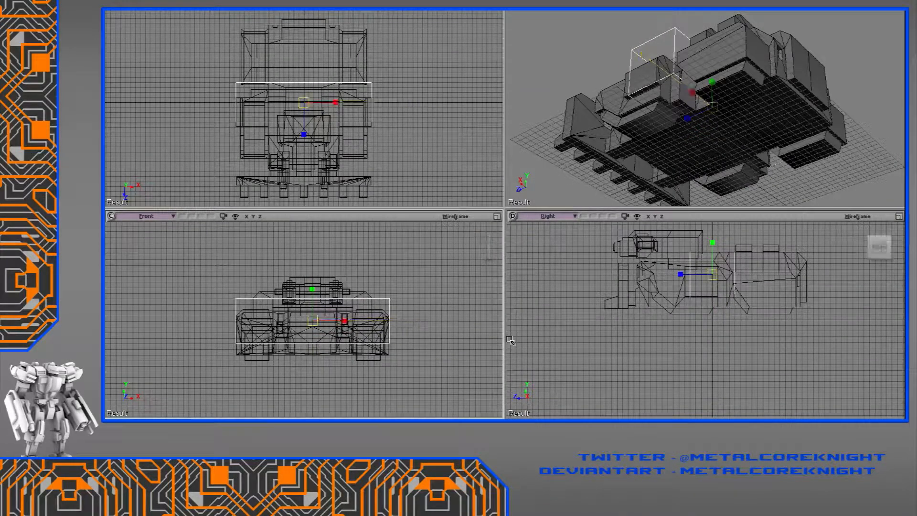
Make the implicit cube taller and position it to span from the track bottoms to the turret top
left_click_drag(318, 296, 326, 240)
key("v")
left_click_drag(314, 288, 314, 286)
key("s")
right_click_drag(732, 119, 709, 104)
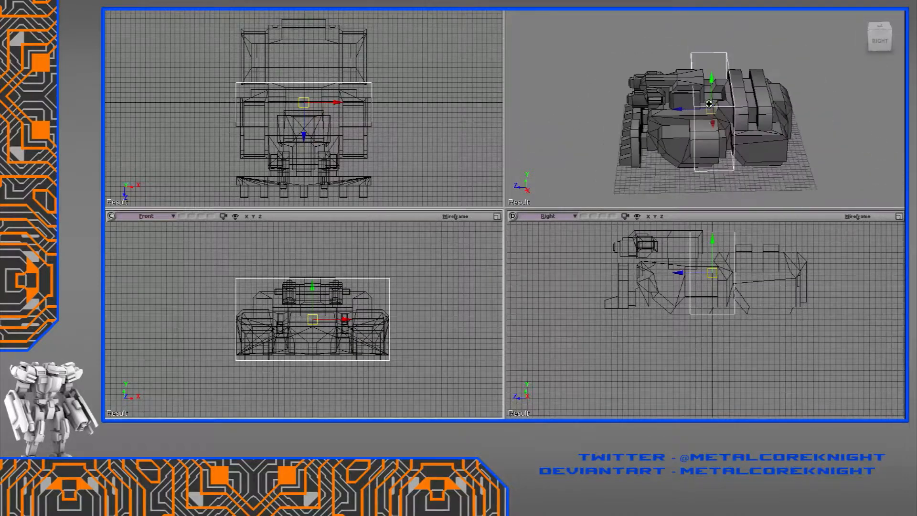
Stretch the implicit cube along the vehicle's length and shift it slightly forward so it encloses the whole vehicle
scroll(371, 152, "down", 2)
left_click_drag(303, 137, 305, 368)
key("v")
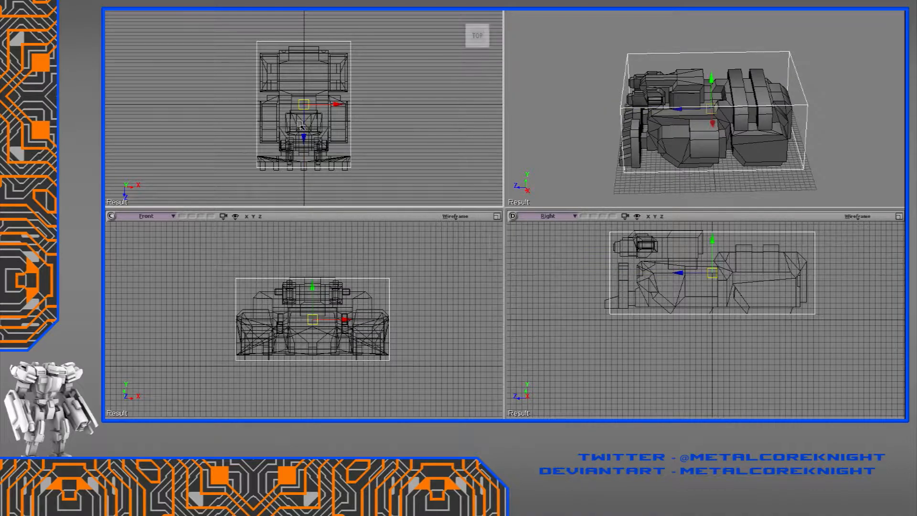
middle_click_drag(591, 180, 693, 152)
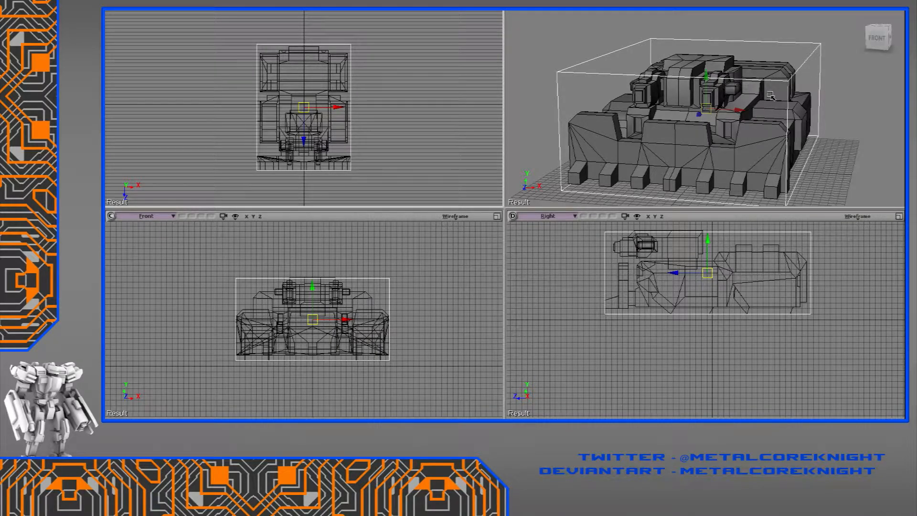
mouse_move(770, 94)
middle_mouse_down()
mouse_move(753, 76)
mouse_move(729, 84)
mouse_move(714, 110)
mouse_move(652, 114)
mouse_move(775, 82)
middle_mouse_up()
Move the complete vehicle out of the bounding cube, to one side along X and above it
middle_click(682, 111)
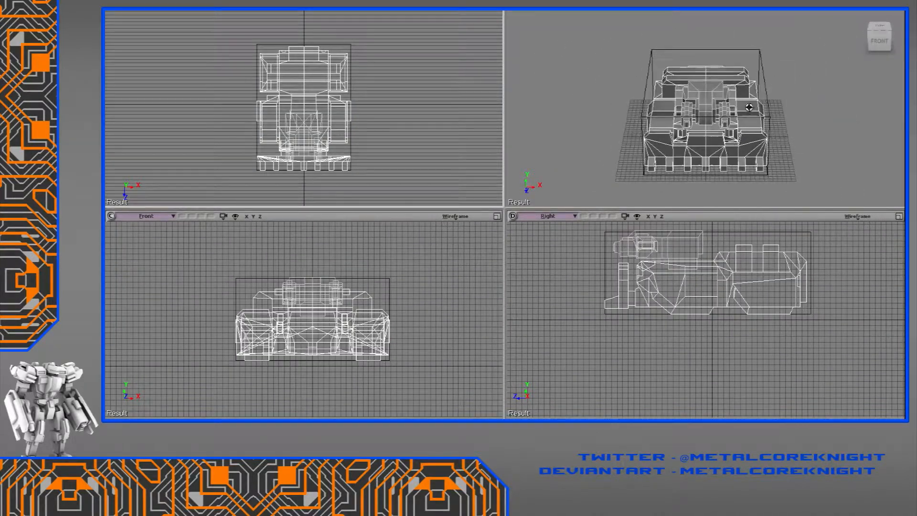
scroll(333, 307, "down", 5)
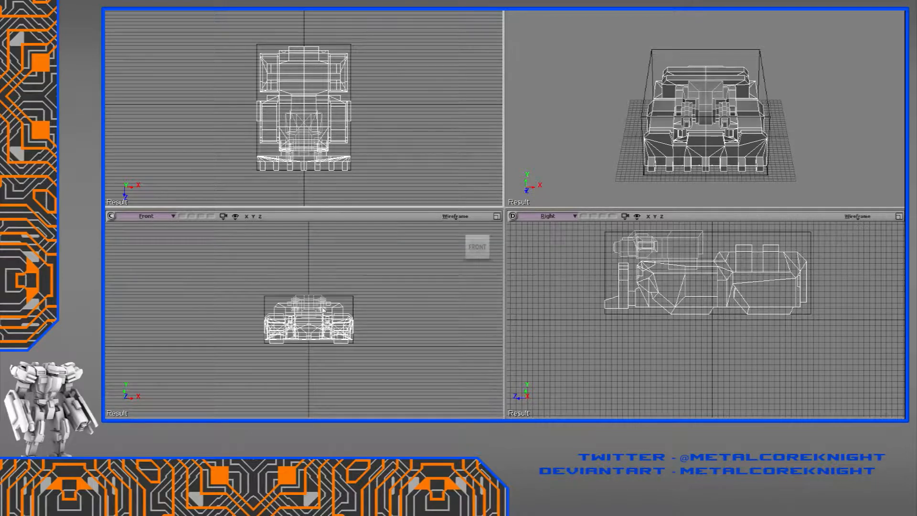
left_click_drag(333, 307, 257, 281)
key("s")
right_click_drag(699, 126, 623, 176)
Select the empty bounding box and frame it in the top, front and right views
scroll(695, 339, "up", 5)
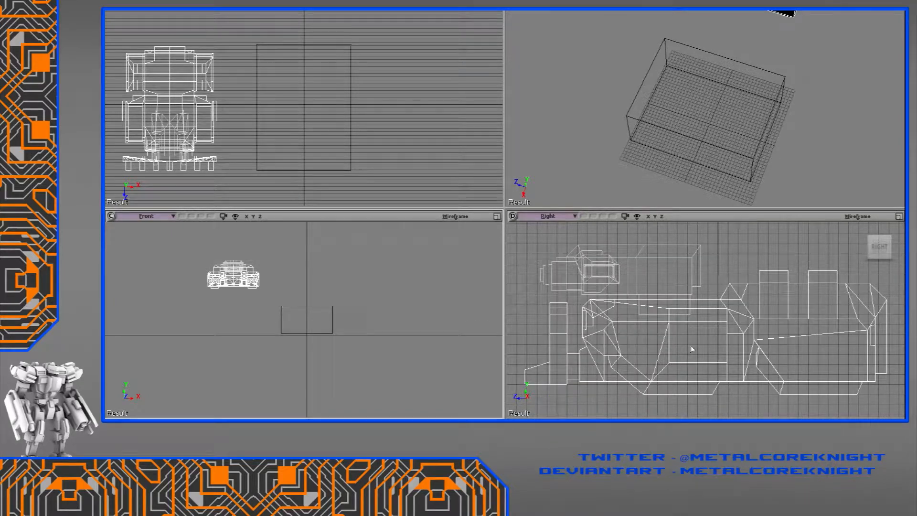
scroll(692, 348, "down", 3)
left_click_drag(386, 339, 320, 302)
key("f")
key("f")
key("f")
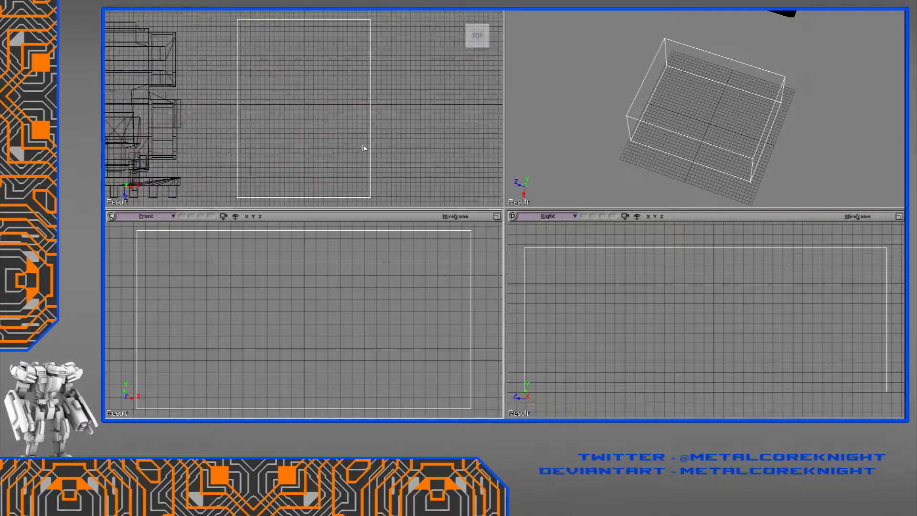
right_click_drag(688, 158, 848, 117)
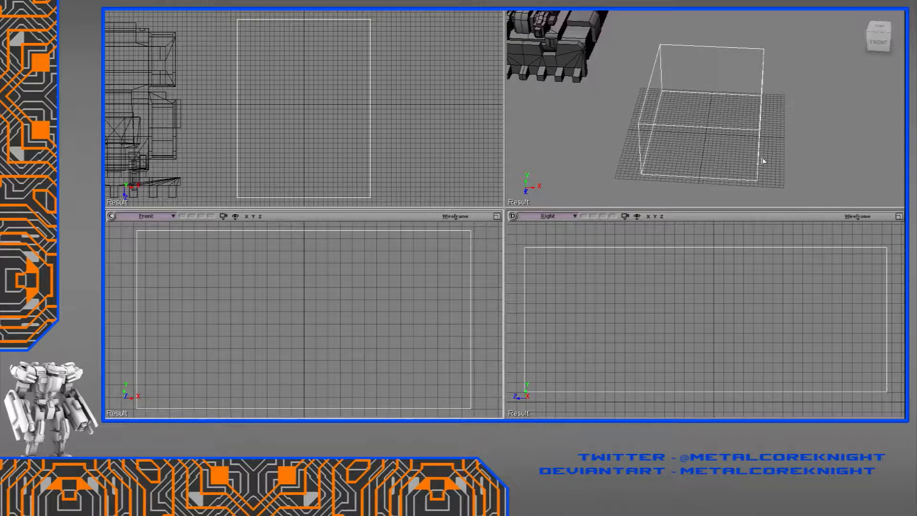
Duplicate the vehicle's hull and lower the copy to the height of the bounding box
scroll(674, 334, "down", 3)
left_click(643, 251)
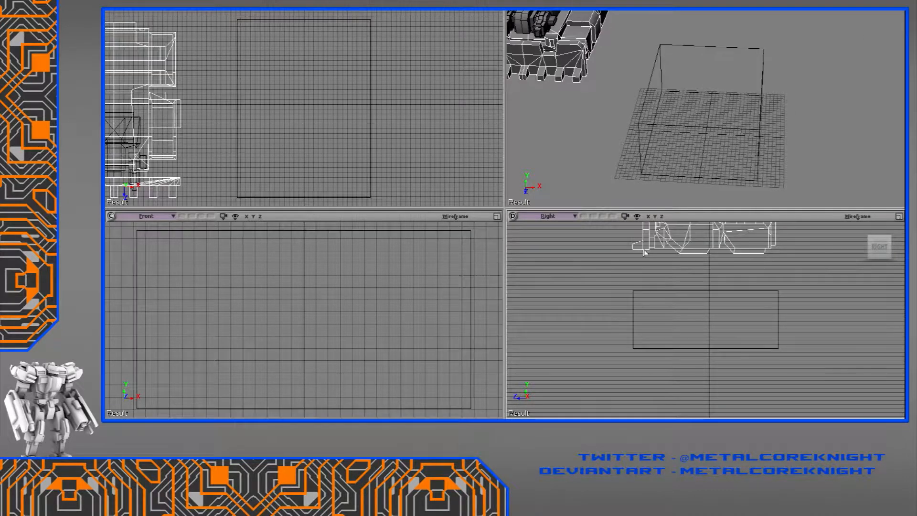
left_click_drag(645, 254, 667, 330)
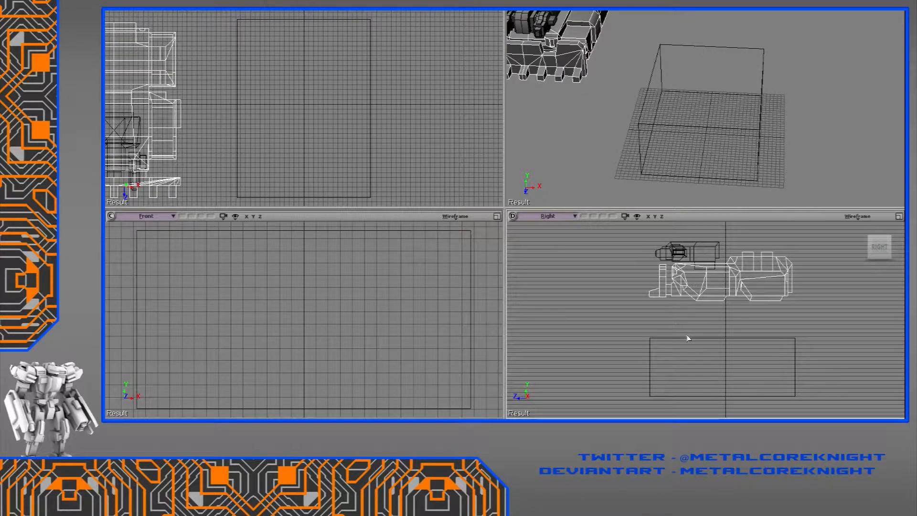
key("w")
key("ctrl+d")
left_click_drag(726, 263, 738, 324)
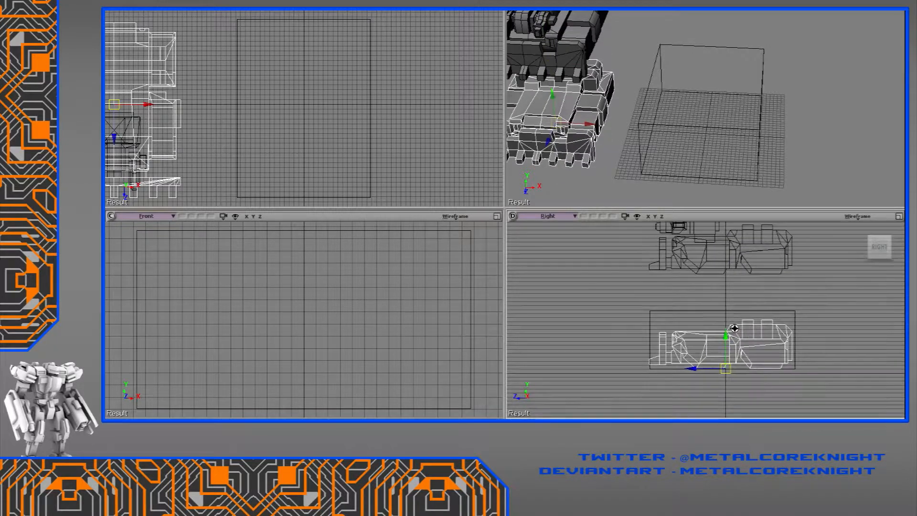
Delete all polygons of the duplicated hull behind the front blade, keeping only the blade with its teeth
middle_click_drag(737, 324, 731, 342)
key("Escape")
key("e")
left_click_drag(742, 316, 710, 271)
left_click_drag(861, 259, 613, 406)
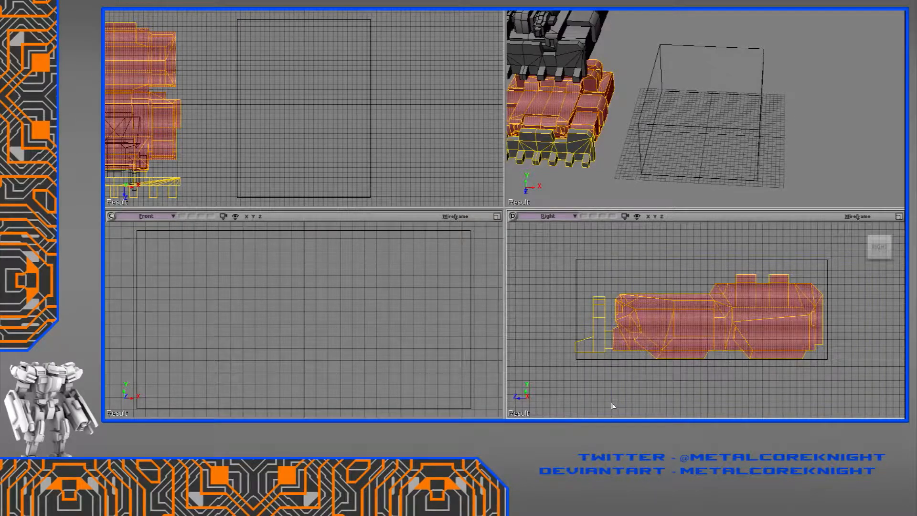
key("Delete")
Center the duplicated blade on the X axis at the front of the bounding box and deselect it
right_click_drag(573, 94, 598, 110)
key("v")
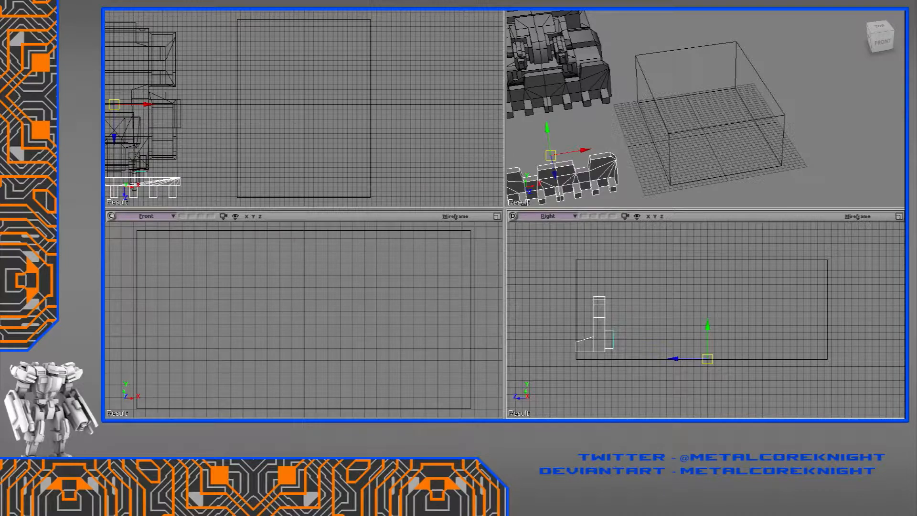
key("Return")
right_click_drag(750, 68, 736, 57)
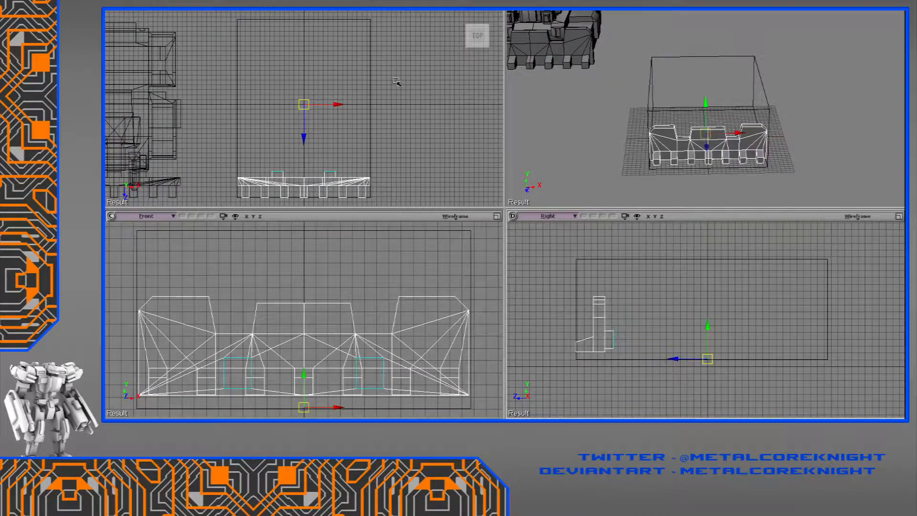
left_click(413, 136)
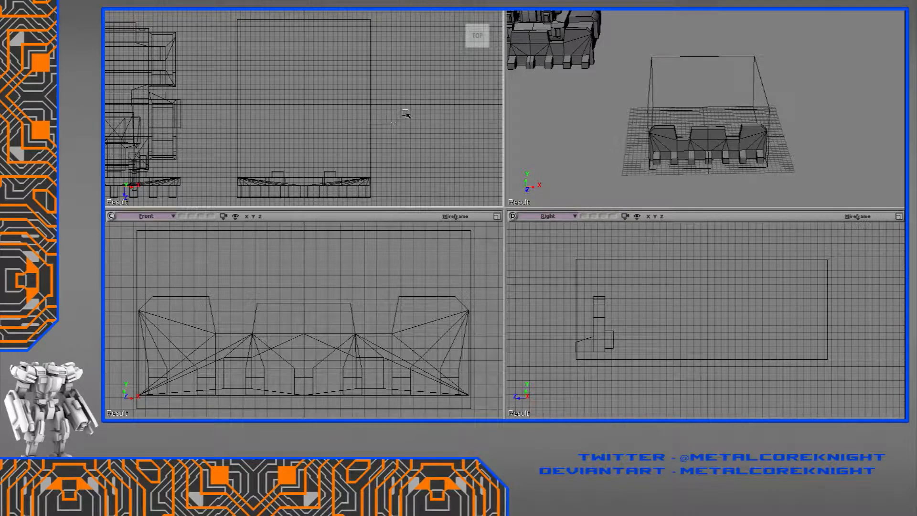
Create a polygon mesh cube at the scene origin and close its properties
right_click_drag(746, 94, 732, 34)
left_click(652, 56)
left_click_drag(751, 29, 745, 121)
scroll(756, 114, "up", 3)
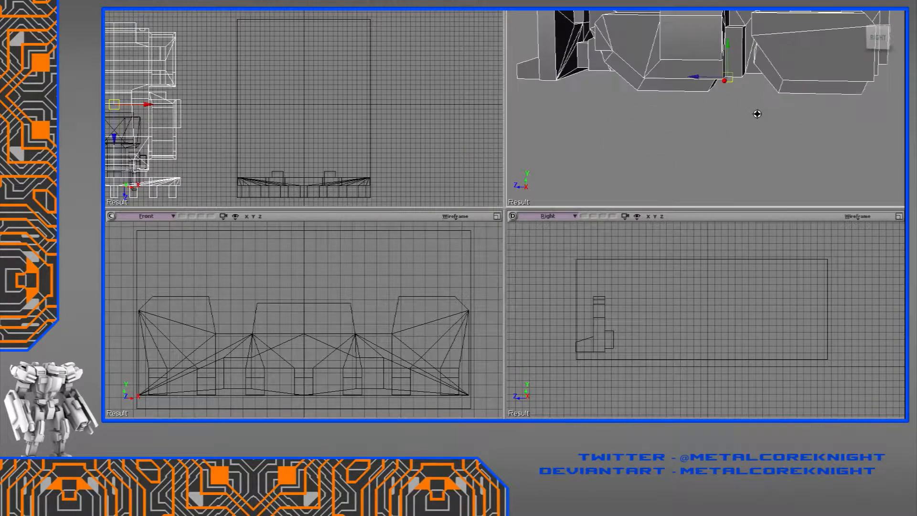
scroll(760, 117, "down", 2)
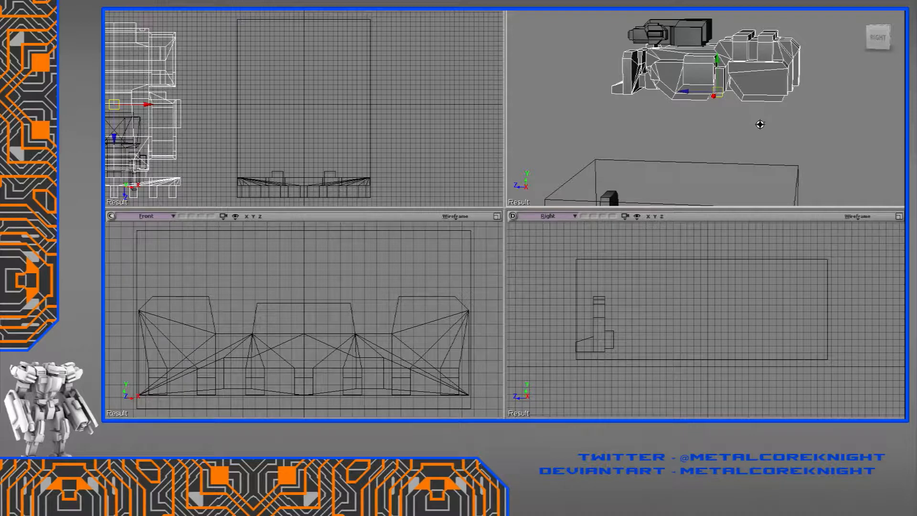
left_click(92, 29)
mouse_move(139, 47)
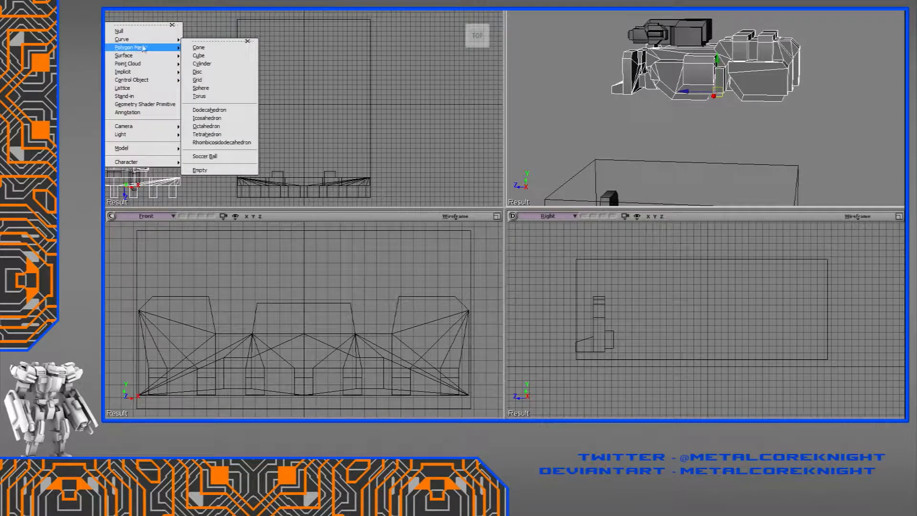
left_click(235, 56)
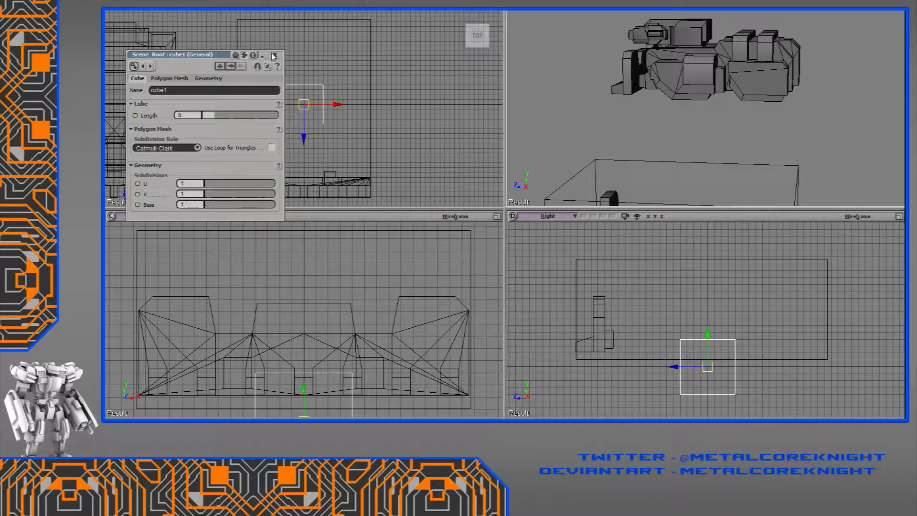
left_click(274, 56)
Examine the original vehicle's track pods in the top and front views as reference for the new block
scroll(651, 348, "down", 3)
scroll(705, 348, "up", 4)
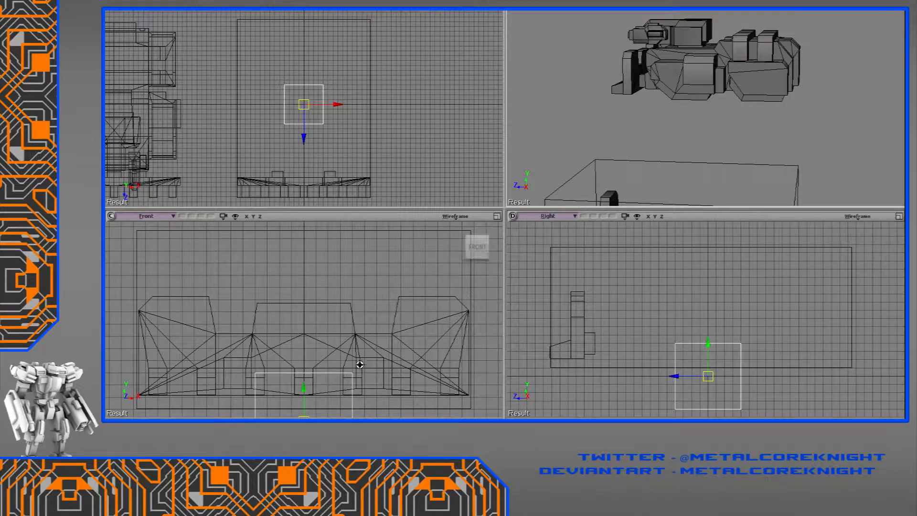
left_click_drag(361, 368, 362, 312)
scroll(167, 61, "up", 1)
left_click_drag(125, 71, 231, 100)
scroll(205, 334, "down", 5)
left_click_drag(190, 333, 303, 406)
scroll(200, 277, "up", 4)
left_click_drag(177, 258, 353, 334)
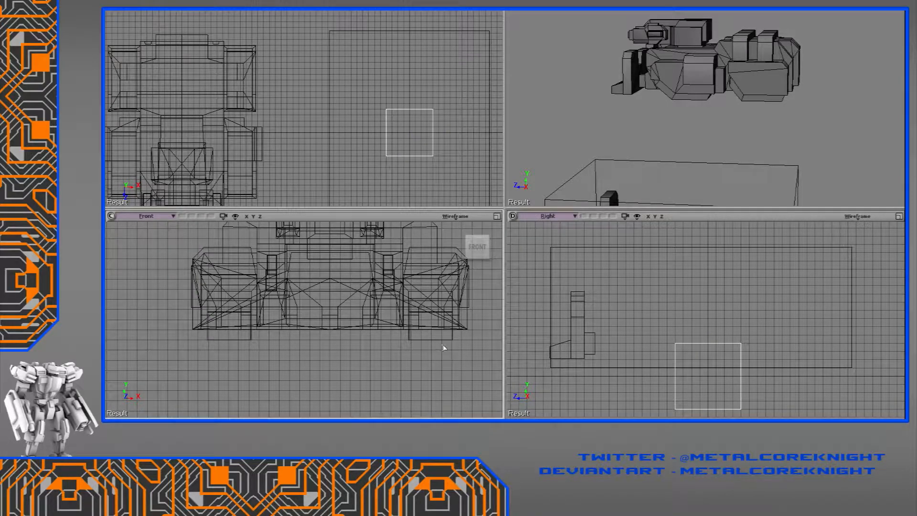
scroll(443, 348, "down", 5)
left_click_drag(446, 378, 347, 313)
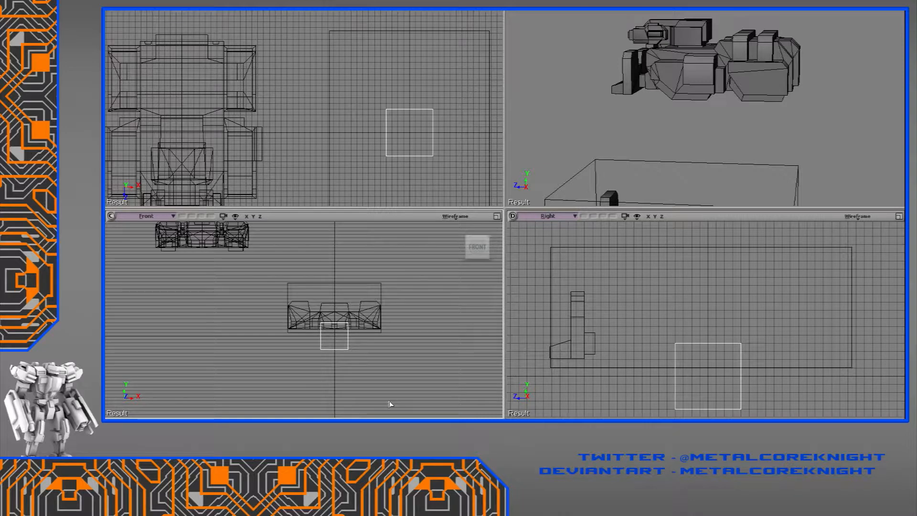
Shorten the mesh cube by moving its front points back along Z
key("t")
left_click_drag(697, 339, 695, 303)
left_click_drag(642, 291, 714, 417)
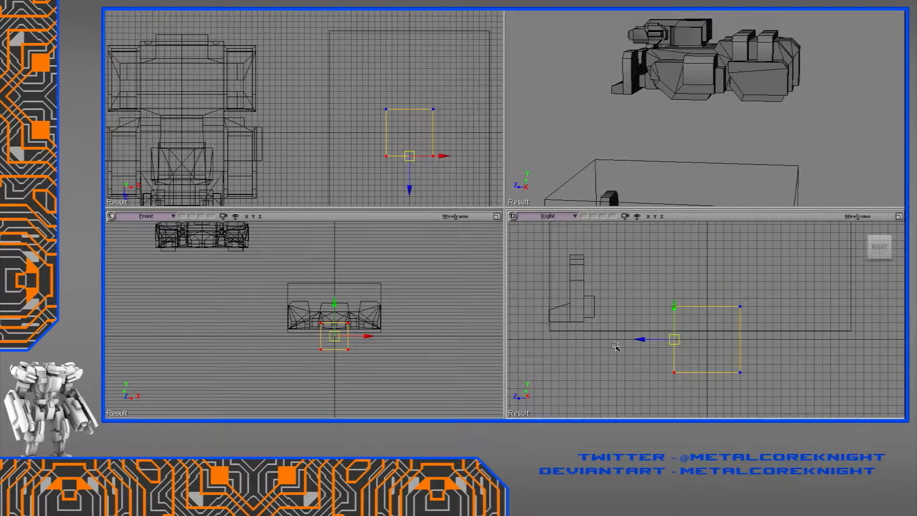
left_click_drag(642, 339, 666, 339)
key("space")
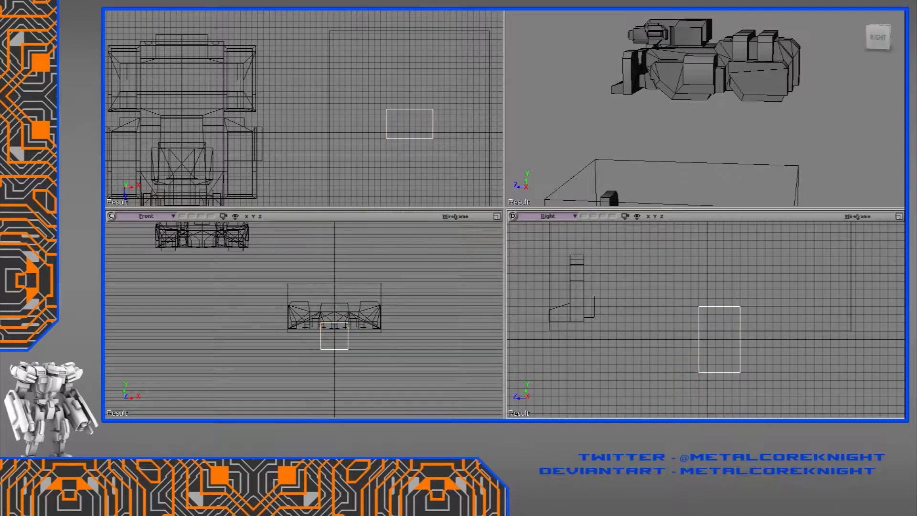
Rotate the mesh cube a quarter turn about the vertical axis and place it behind the blade's outer +X end
left_click(911, 137)
left_click(831, 320)
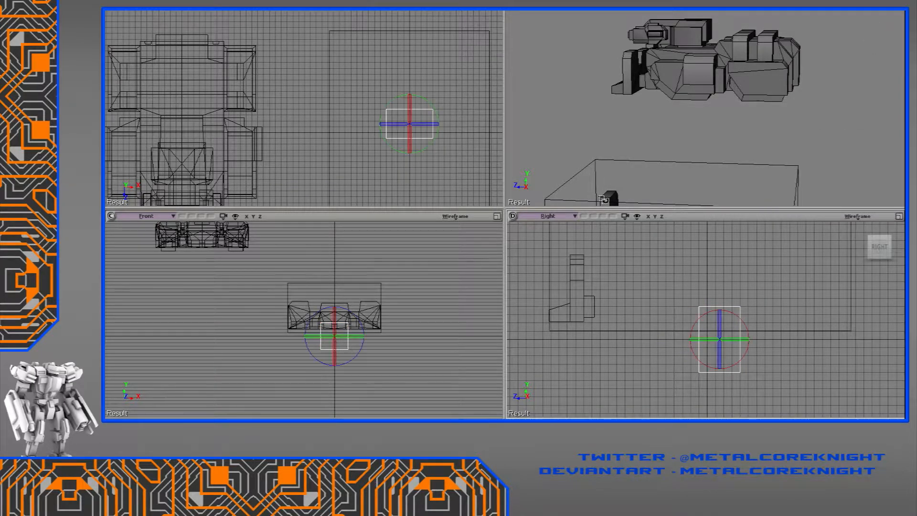
left_click_drag(438, 119, 400, 138)
key("v")
key("s")
key("s")
left_click_drag(670, 334, 664, 342)
Raise all points of the mesh cube by half its height so its base rests on the ground plane
key("t")
key("v")
key("t")
left_click_drag(696, 396, 510, 274)
key("v")
left_click_drag(641, 324, 641, 291)
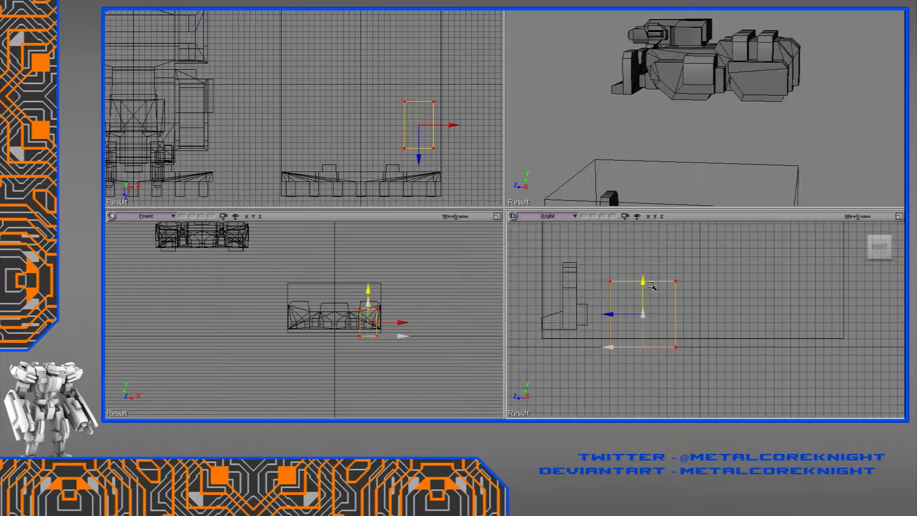
Lower the bounding box and blade together until the box's base is level with the mesh cube's base
left_click(740, 316)
left_click_drag(543, 384, 543, 384)
left_click_drag(699, 285, 661, 358)
key("space")
key("s")
Lower the top of the mesh cube to half its height and select its top polygon
key("t")
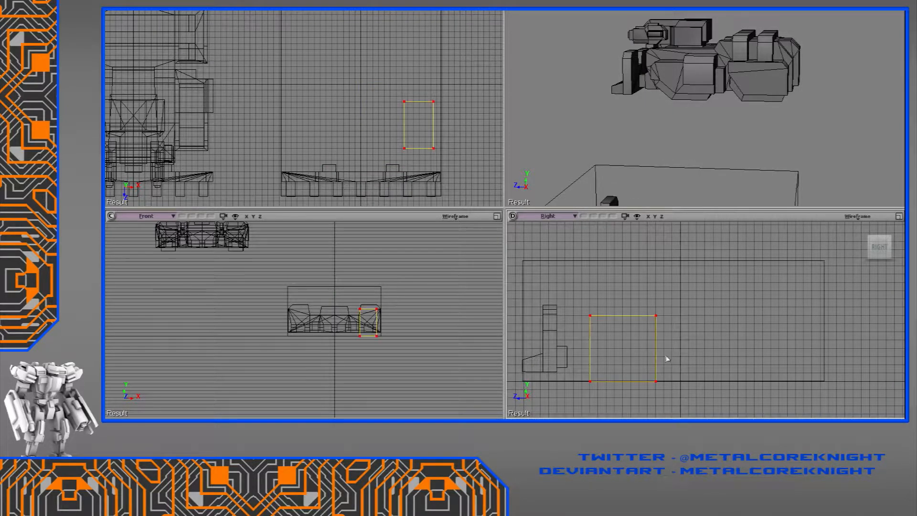
left_click_drag(588, 351, 586, 350)
left_click_drag(623, 284, 616, 323)
left_click(630, 326)
left_click_drag(571, 355, 570, 353)
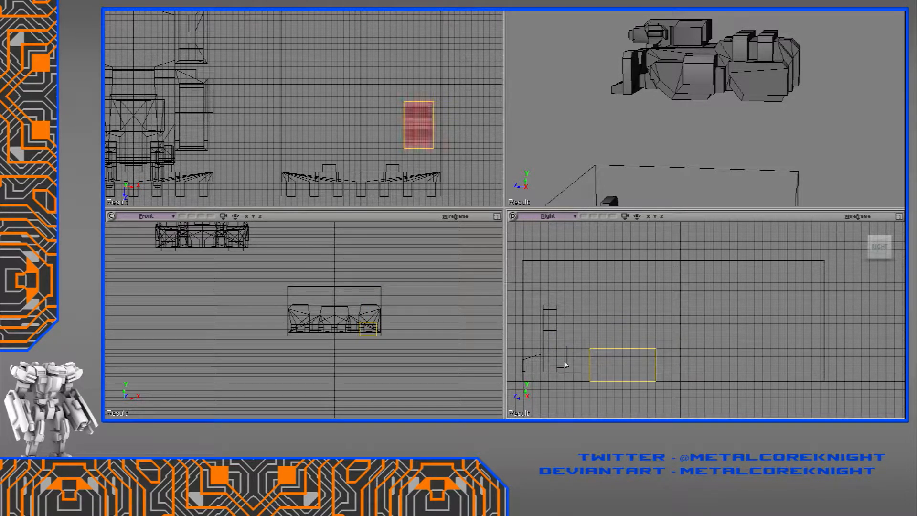
Extrude the top polygon upward and move its front points back to form a sloped front
left_click_drag(628, 307, 594, 314)
key("t")
key("v")
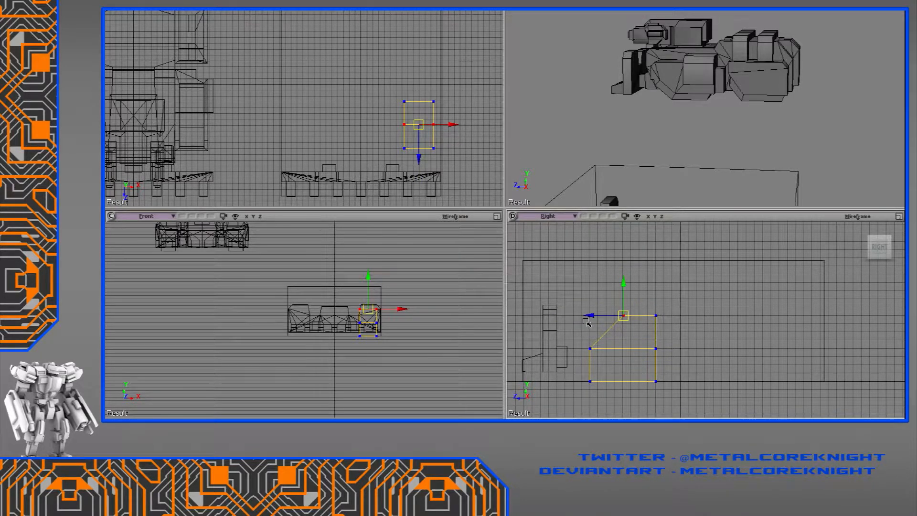
Lengthen the track block by moving its rear points back, close to the rear of the bounding box
key("t")
key("w")
left_click_drag(624, 353, 760, 353)
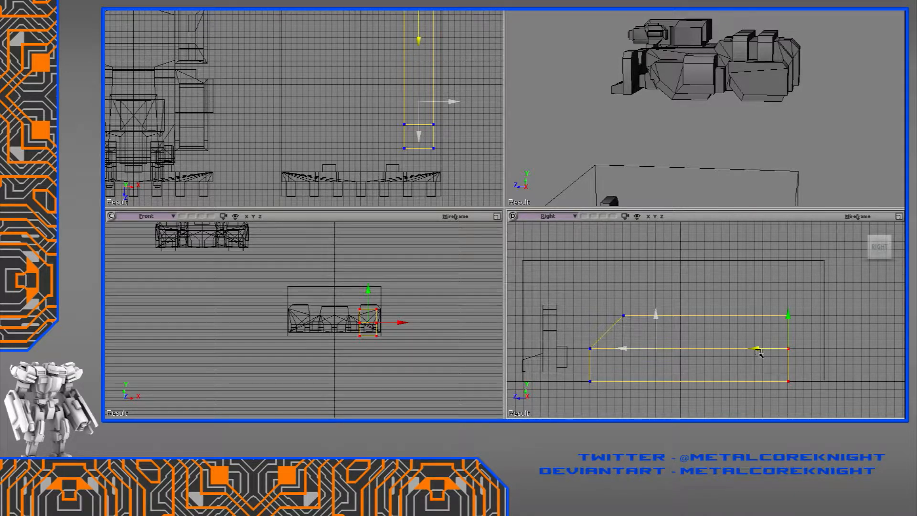
Move the track block's top rear points forward to form a sloped rear end
left_click_drag(777, 318, 744, 319)
key("ctrl+z")
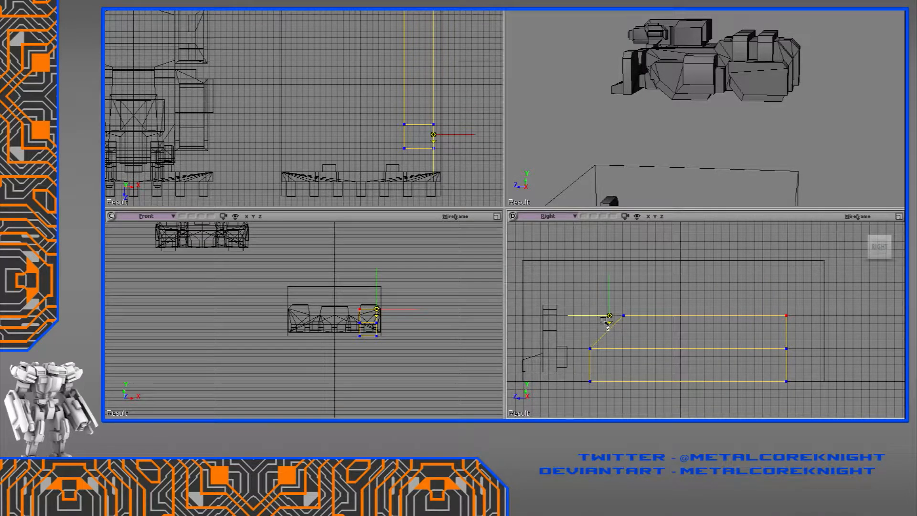
key("ctrl+y")
middle_click_drag(700, 144, 735, 129)
Mirror the track block to the other side with Duplicate Symmetry across the YZ plane
right_click(791, 129)
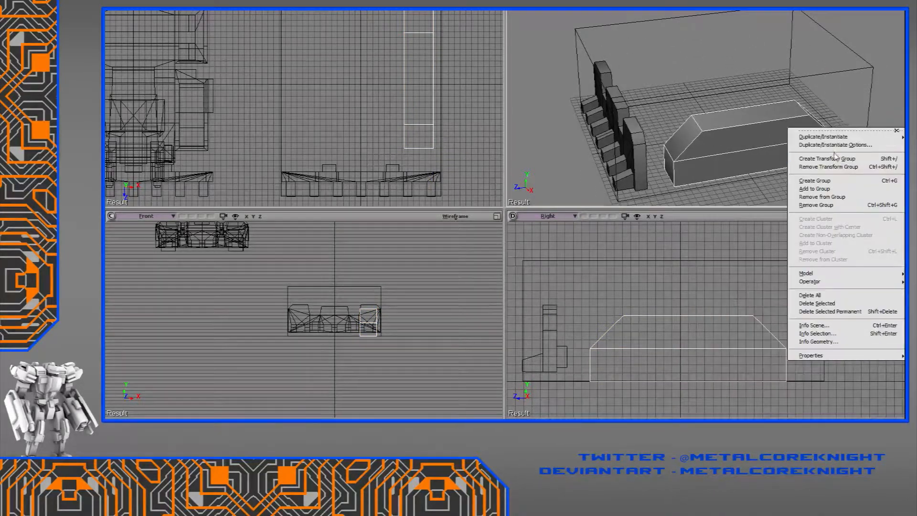
mouse_move(823, 137)
left_click(704, 264)
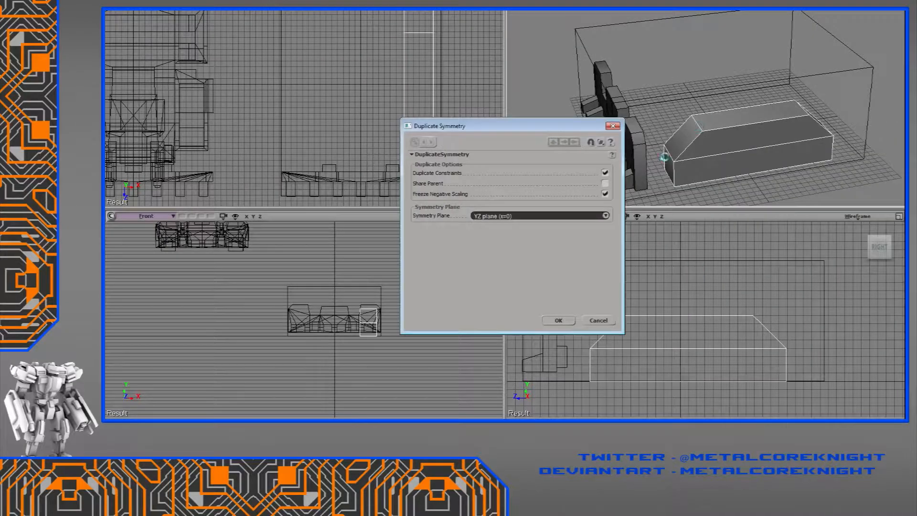
left_click(559, 319)
middle_click_drag(697, 158, 549, 153)
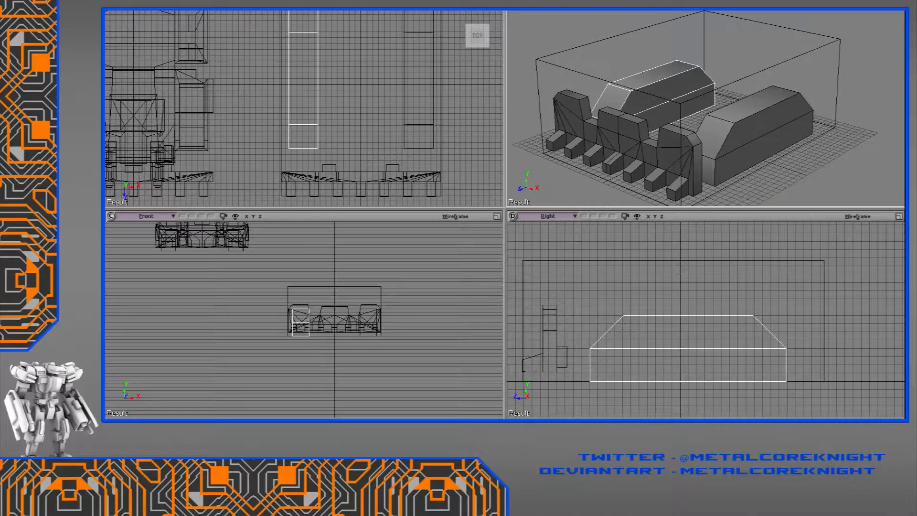
Create a mesh cube at the center and widen it to fill the gap between the two track blocks
left_click(230, 106)
left_click(275, 54)
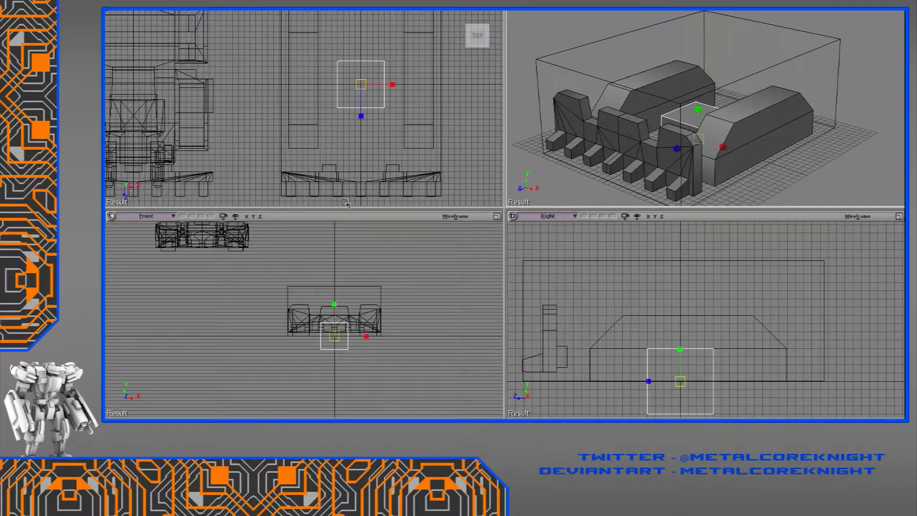
scroll(414, 367, "up", 4)
left_click_drag(414, 363, 467, 349)
key("v")
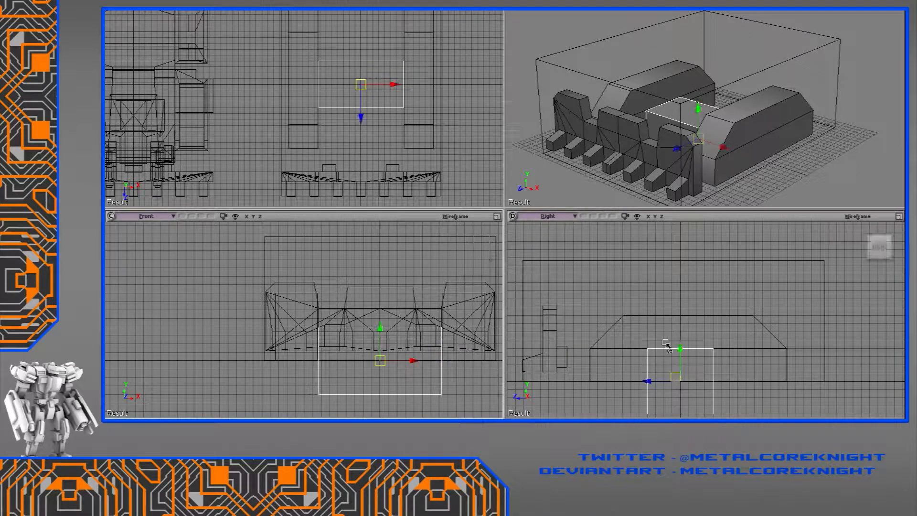
Raise the central cube and stretch its end points from just behind the blade to near the bounding box's rear
left_click_drag(676, 352, 628, 389)
key("t")
left_click_drag(620, 332, 569, 368)
left_click_drag(699, 270, 749, 387)
left_click_drag(688, 333, 803, 341)
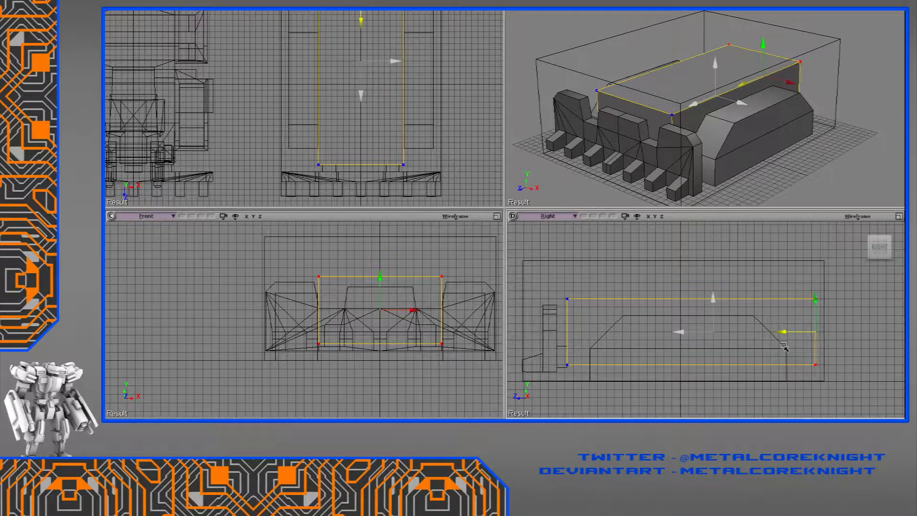
key("space")
key("s")
Select both track blocks and move their rear points back, nearly level with the central hull's rear
right_click_drag(743, 103, 587, 101)
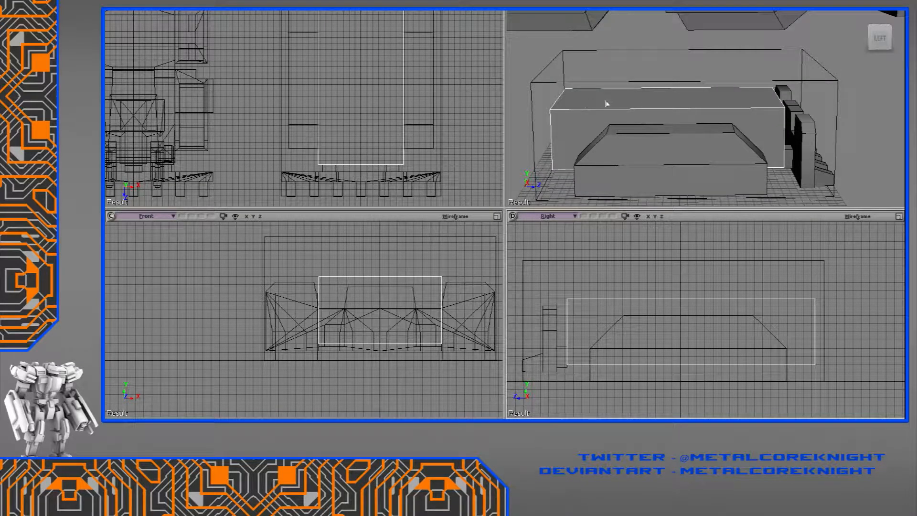
scroll(654, 125, "down", 2)
key("x")
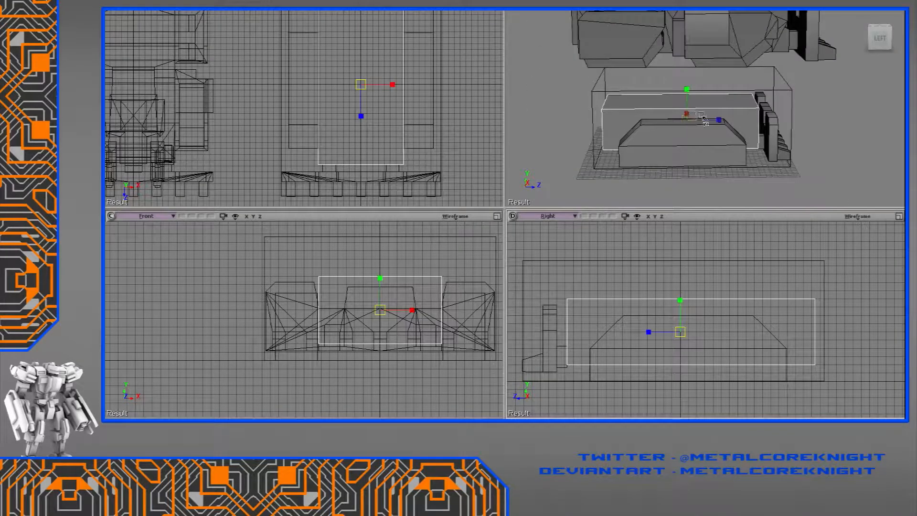
left_click(697, 150)
left_click(765, 350, "shift")
key("t")
left_click_drag(710, 288, 817, 417)
key("v")
left_click_drag(752, 354, 775, 350)
key("space")
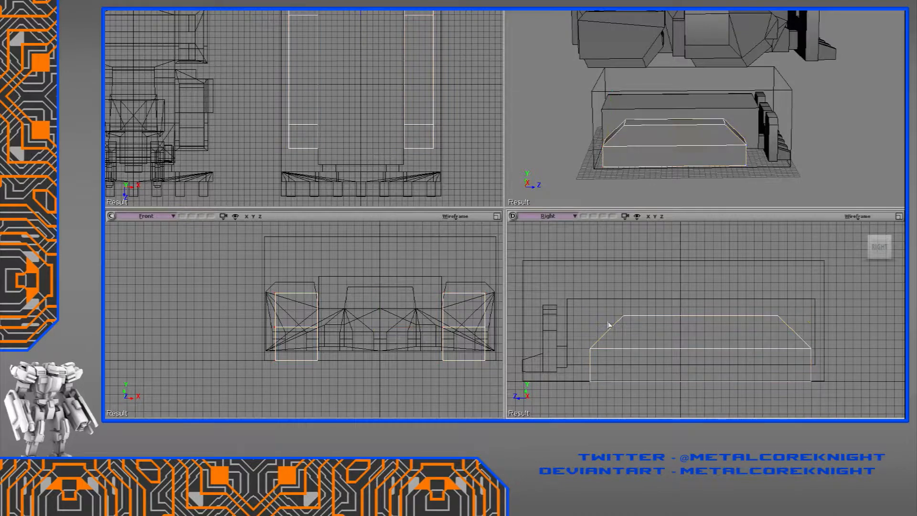
Shorten the central hull by moving its front points back, away from the blade
left_click_drag(593, 318, 592, 322)
key("s")
left_click_drag(580, 355, 620, 366)
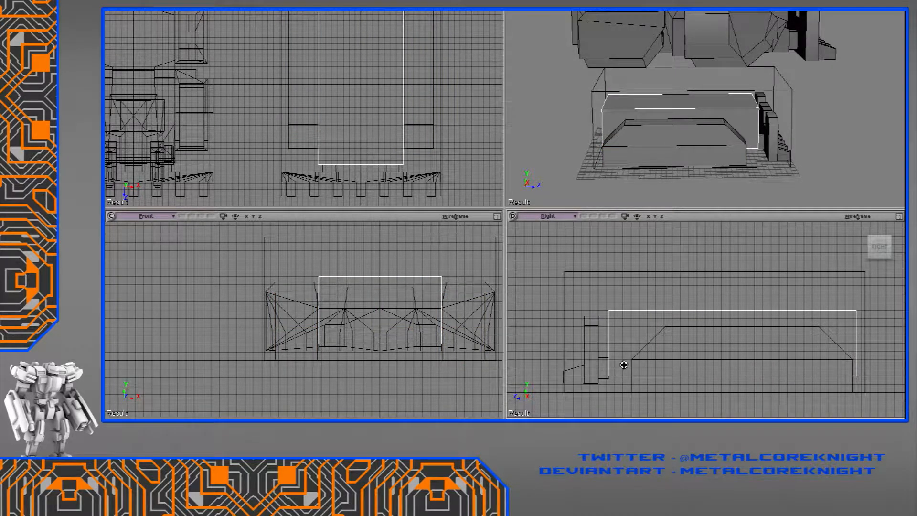
key("t")
left_click_drag(617, 296, 589, 389)
key("v")
left_click_drag(578, 343, 626, 371)
key("space")
key("t")
key("v")
key("space")
key("s")
Raise the right track block's front top points along the slope, nearly to the central hull's height
right_click_drag(745, 139, 712, 133)
left_click(701, 152)
key("s")
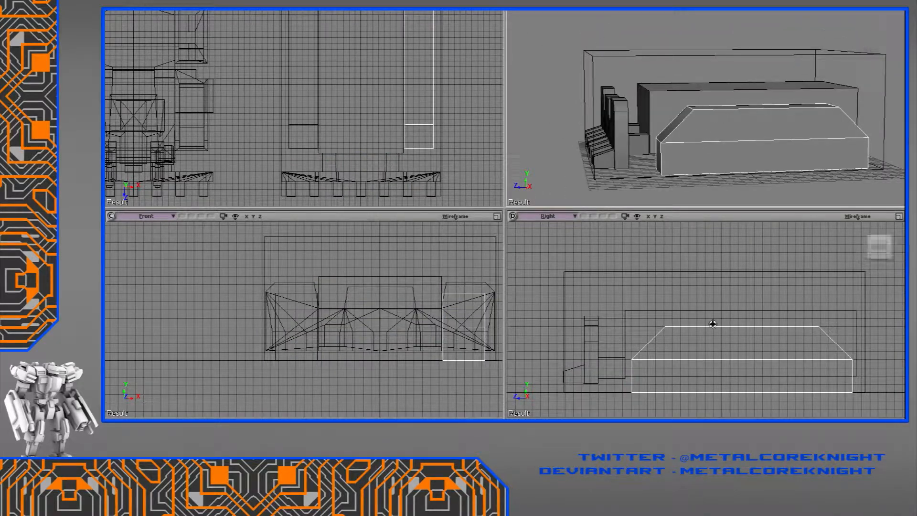
key("t")
left_click_drag(703, 287, 620, 374)
key("x")
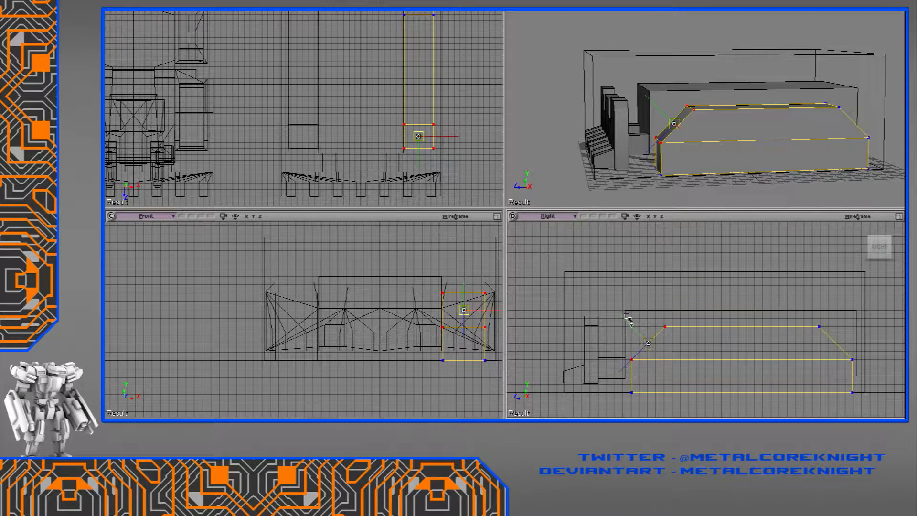
left_click(902, 299)
left_click_drag(648, 343, 664, 271, "ctrl+alt")
Split the right track block with a vertical edge loop at mid-length and raise its top points level with the front top
key("t")
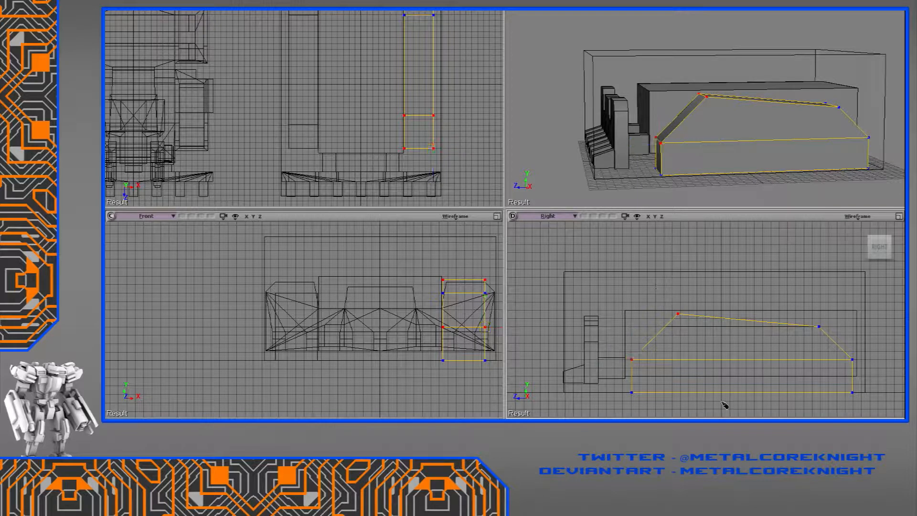
left_click(755, 361)
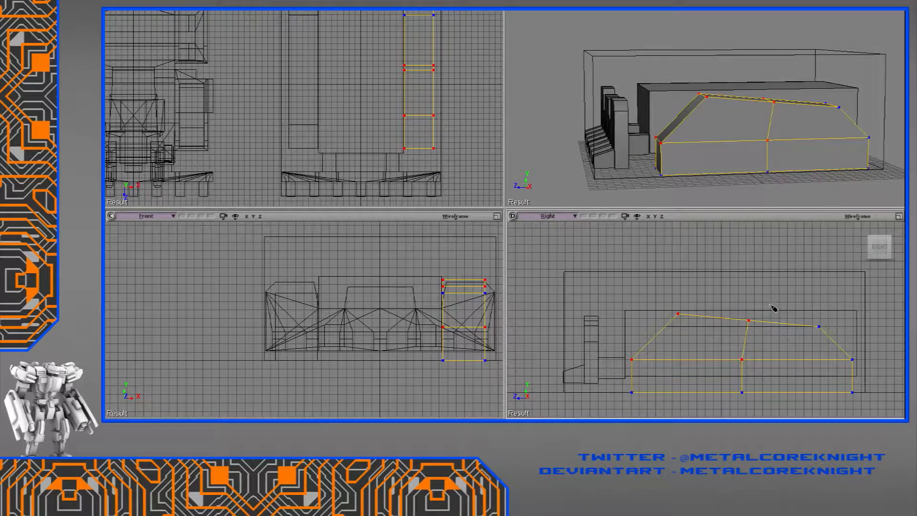
key("ctrl+z")
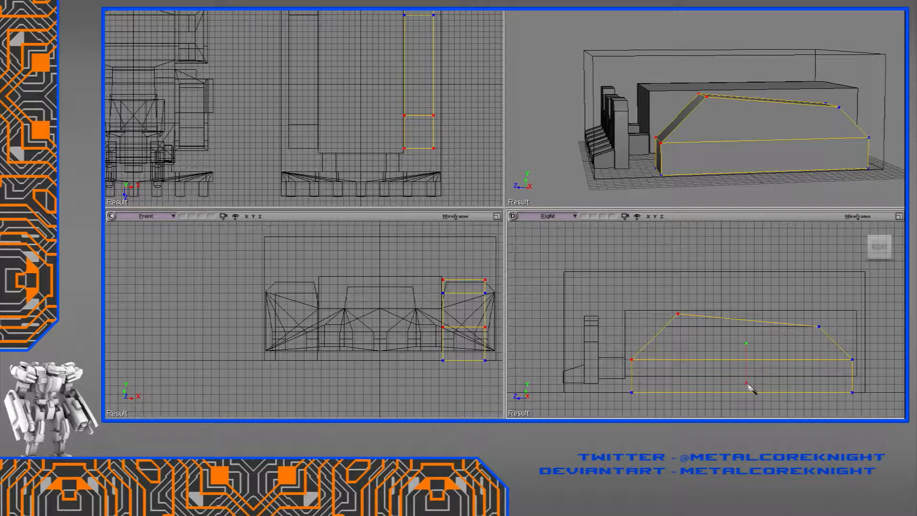
left_click(748, 386)
key("v")
left_click_drag(746, 303, 680, 314, "ctrl")
key("space")
key("t")
key("space")
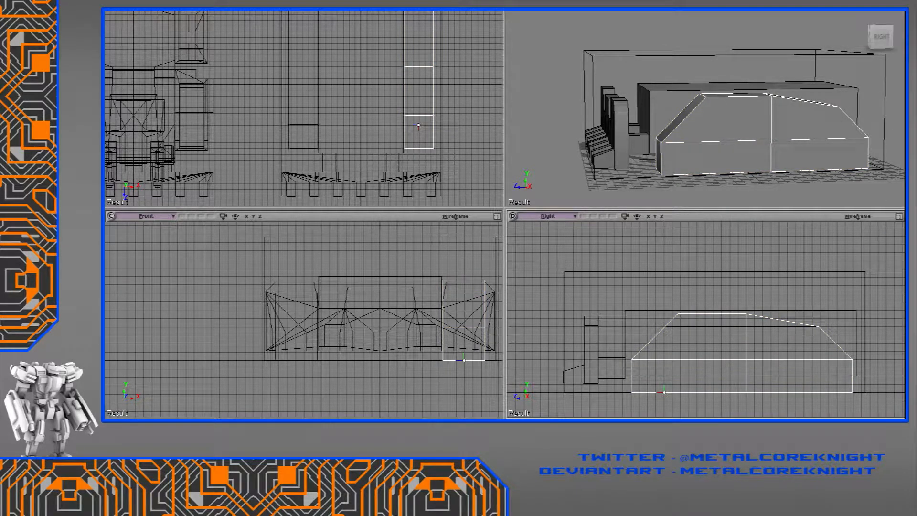
Delete the rear-half polygons of the right track block and move its center onto the open cut edge
key("y")
left_click_drag(722, 282, 880, 415)
key("Delete")
key("v")
left_click_drag(662, 391, 746, 359, "alt")
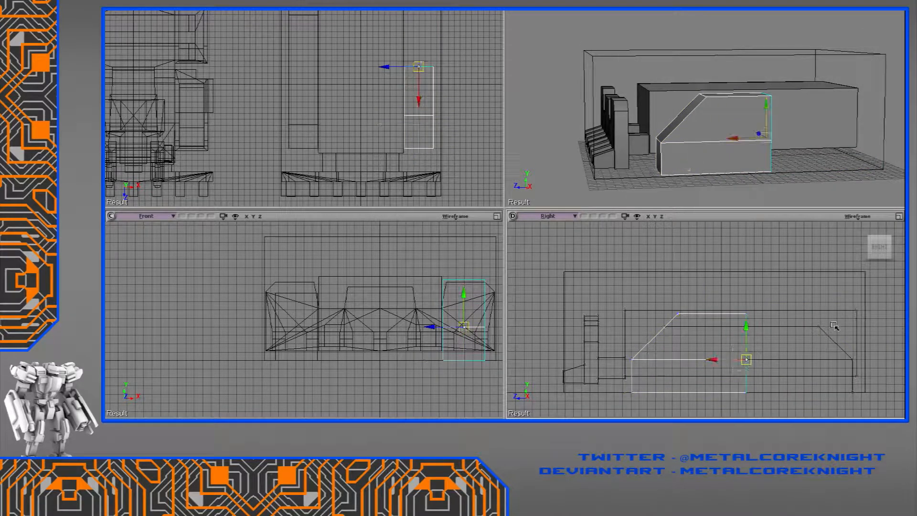
key("space")
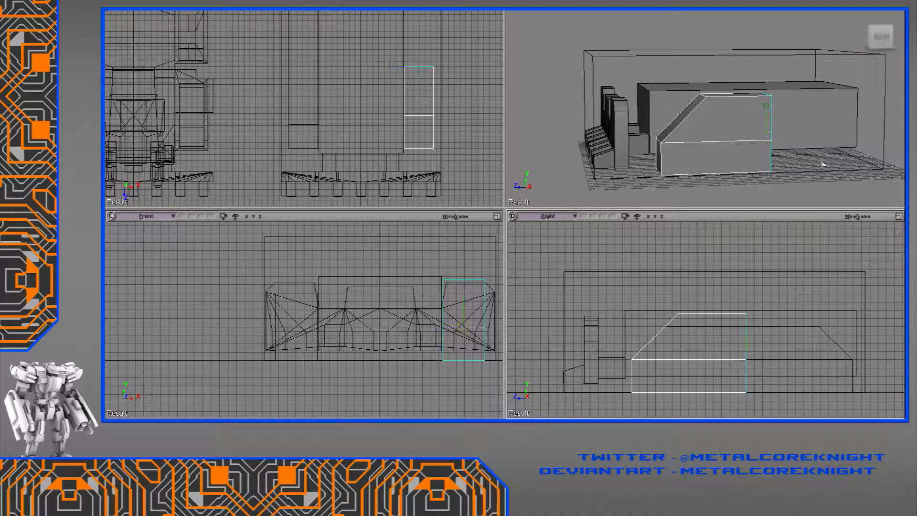
Symmetrize the remaining half of the track block about the X axis using the Local reference
right_click(738, 164)
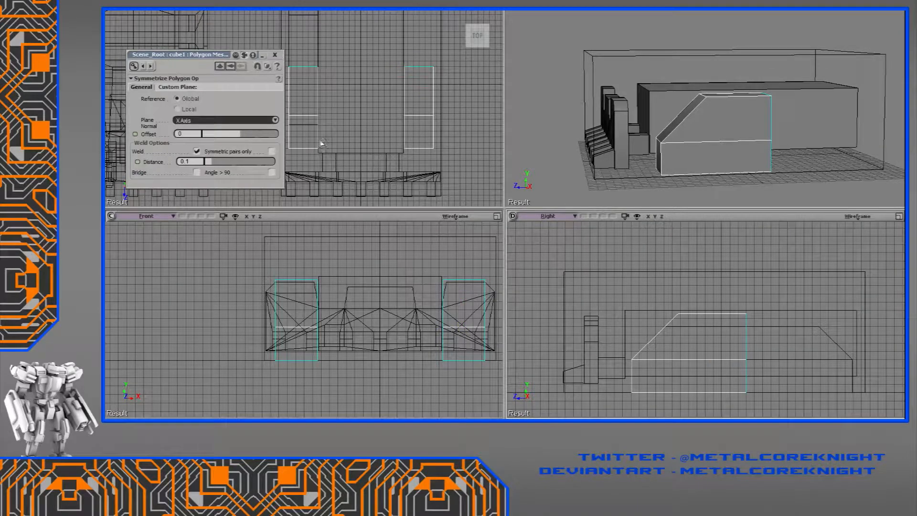
left_click(184, 111)
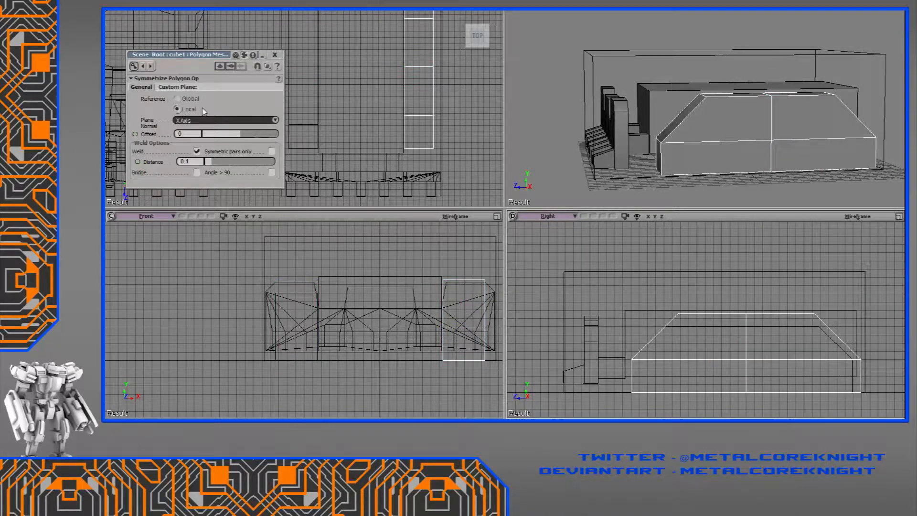
left_click(275, 54)
middle_click_drag(616, 94, 732, 123)
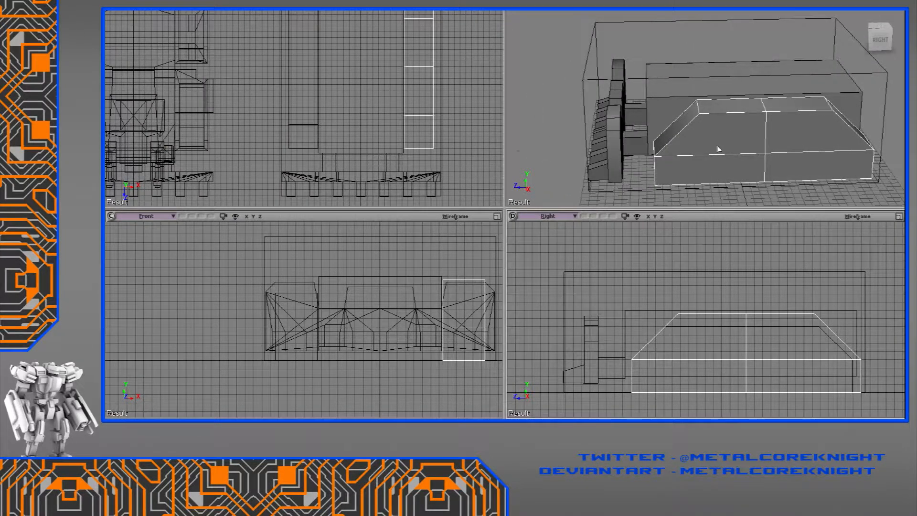
middle_click_drag(718, 149, 715, 123)
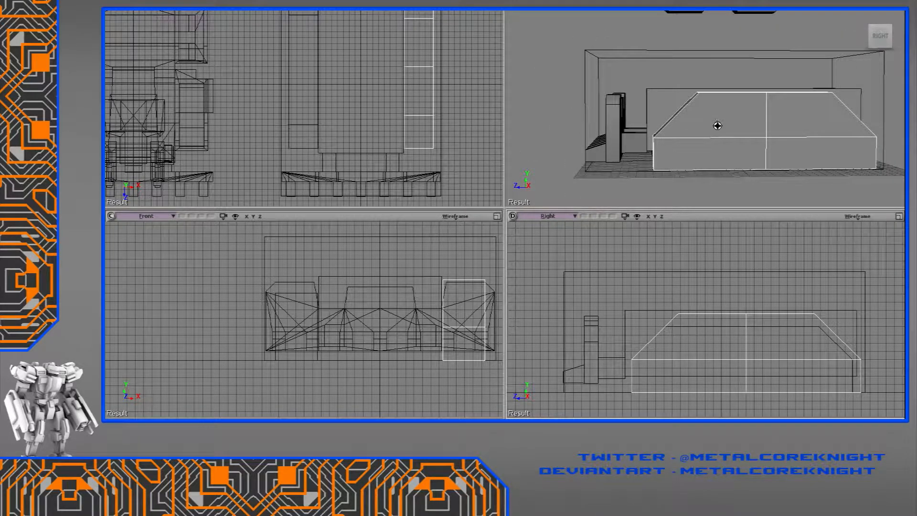
Create another mesh cube and move it toward the right track block
left_click(90, 25)
mouse_move(139, 49)
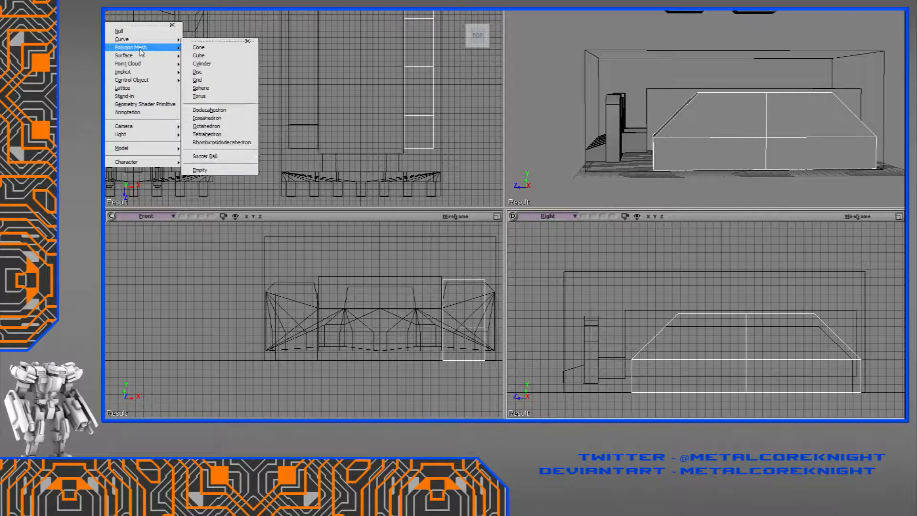
left_click(199, 56)
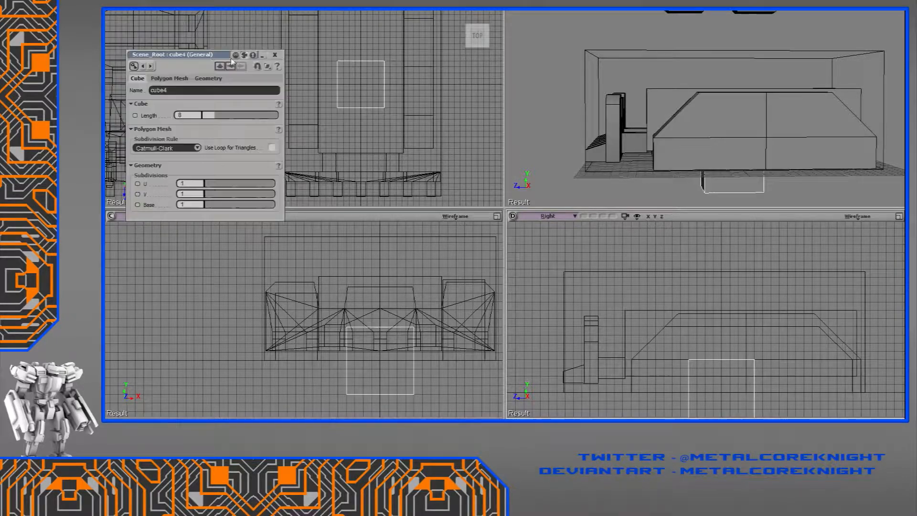
left_click(275, 56)
key("v")
left_click_drag(381, 105, 425, 94)
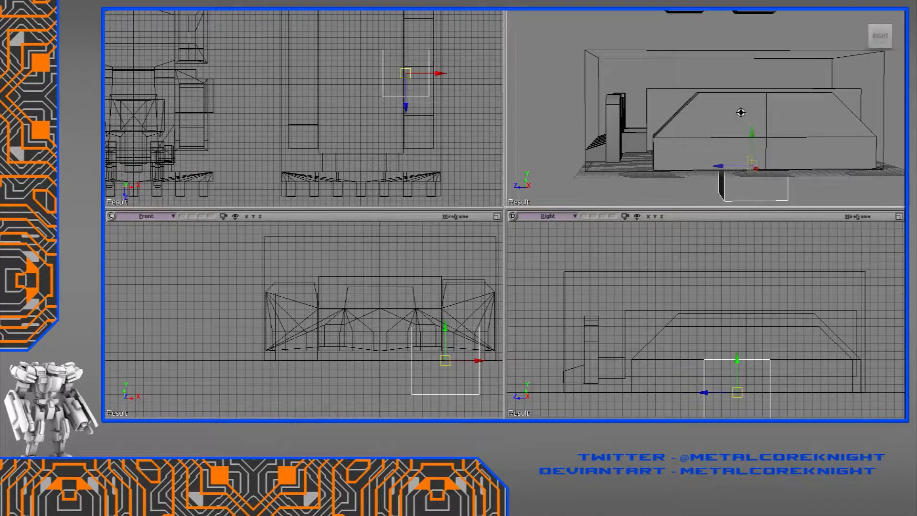
Match the new cube's translation to the right track block
middle_click_drag(746, 119, 756, 128)
left_click(856, 122)
left_click(771, 204)
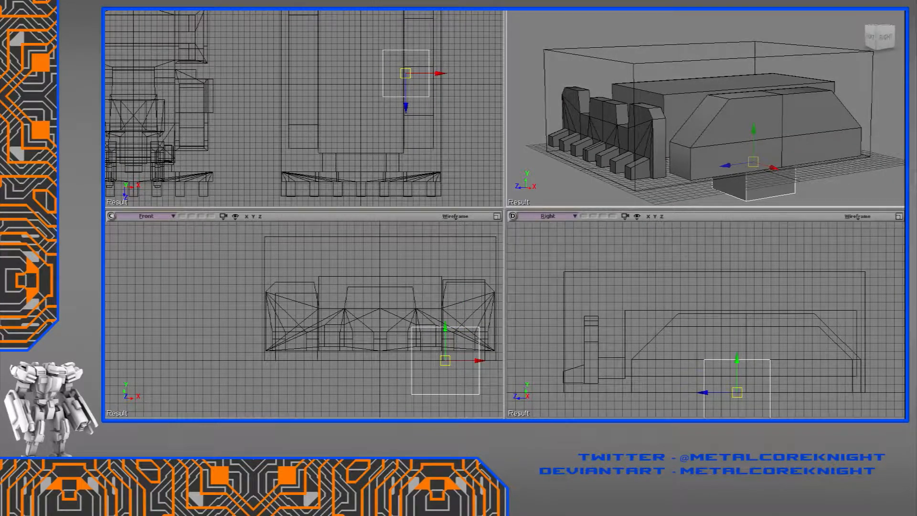
left_click(912, 139)
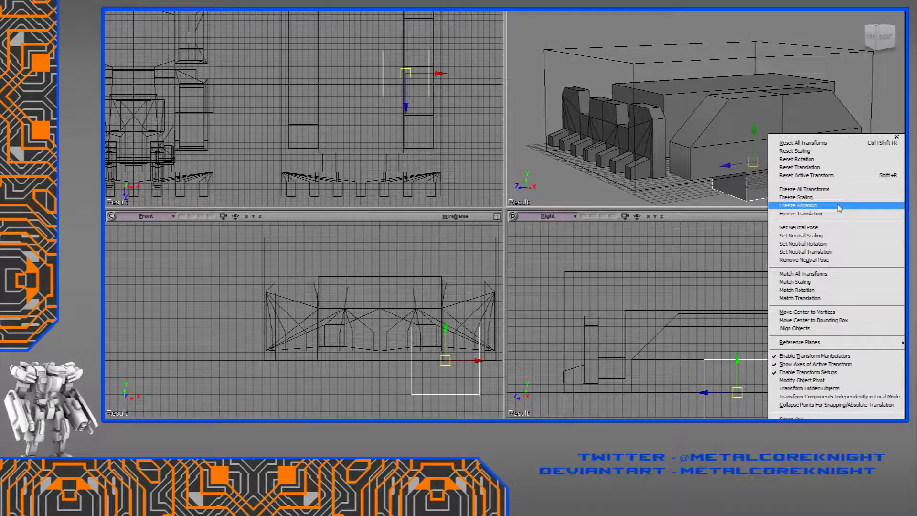
left_click(806, 301)
left_click(793, 141)
middle_click_drag(789, 149, 803, 162)
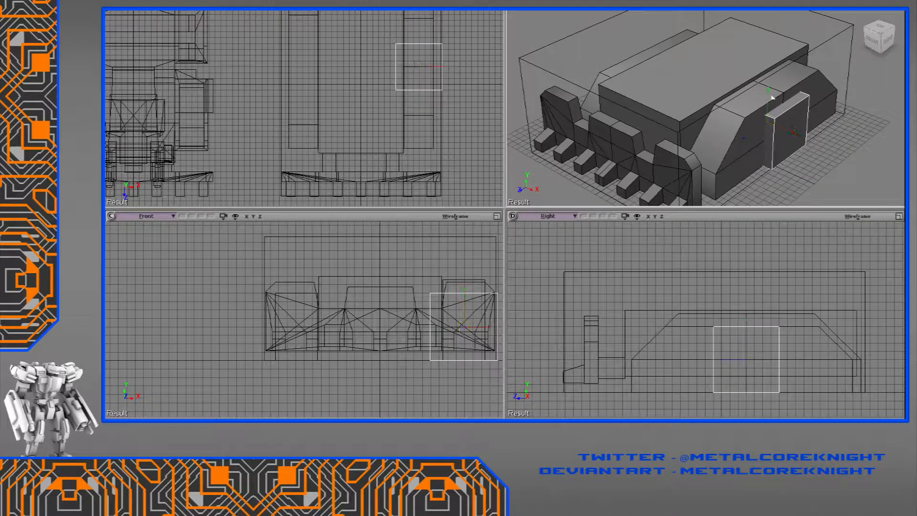
Raise and lengthen the cube over the track block and add a horizontal edge loop around its middle
left_click_drag(769, 90, 770, 75)
mouse_move(778, 102)
middle_mouse_down()
mouse_move(766, 72)
mouse_move(782, 92)
middle_mouse_up()
key("x")
left_click_drag(738, 126, 718, 131)
key("backslash")
left_click(739, 131)
Extrude the cube's lower front and rear polygons outward to lengthen its lower section evenly at both ends
middle_click_drag(741, 150, 700, 140)
key("u")
left_click(751, 136)
left_click(736, 144)
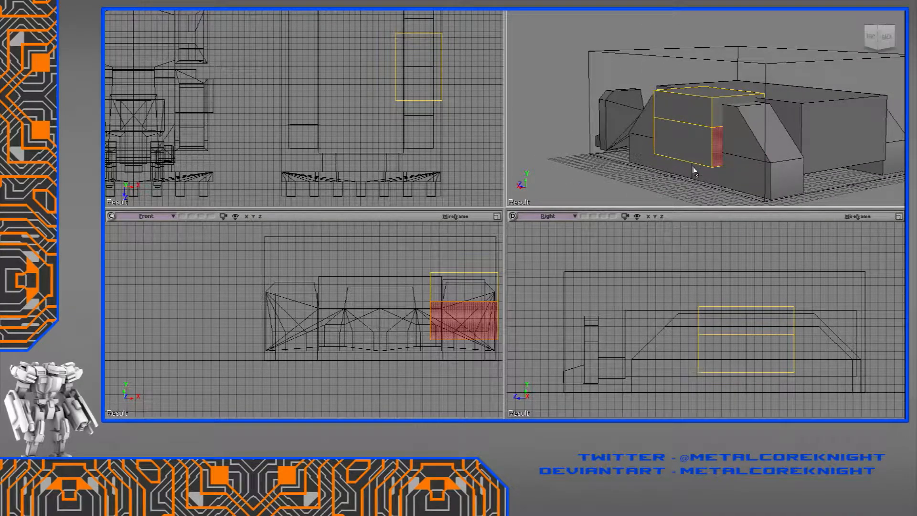
middle_click_drag(680, 177, 726, 139)
key("w")
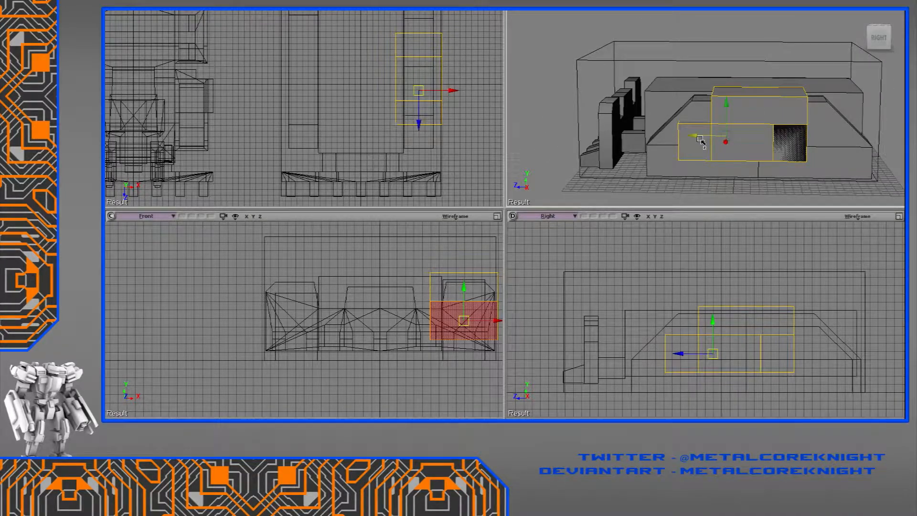
left_click_drag(731, 135, 689, 135)
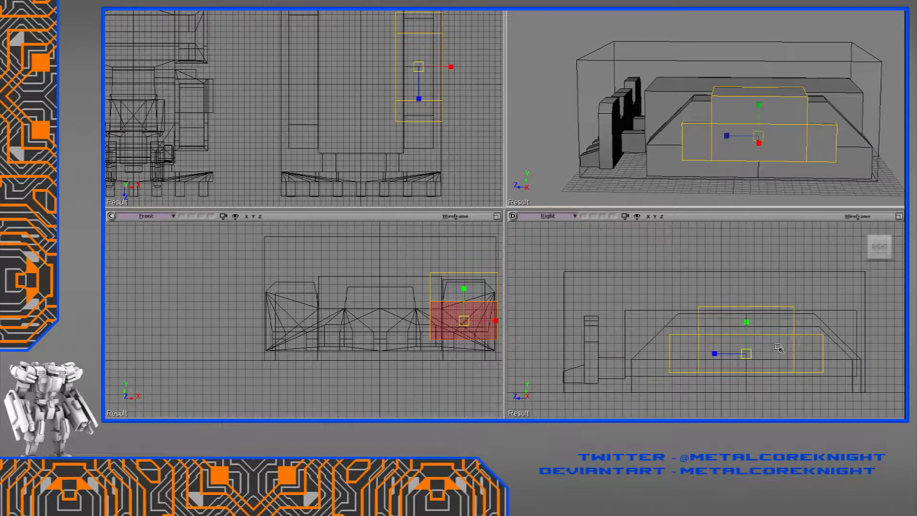
Add slanted edges near the front and rear ends of the cube's extended lower section
key("t")
left_click_drag(666, 376, 691, 348)
left_click(686, 317)
mouse_move(829, 372)
left_mouse_down()
mouse_move(805, 304)
mouse_move(823, 333)
mouse_move(818, 343)
left_mouse_up()
Move the lower section's rear points down and back so its end follows the track block's rear slope
key("t")
key("v")
left_click_drag(823, 308, 824, 332)
key("t")
key("v")
mouse_move(830, 378)
left_mouse_down()
mouse_move(802, 364)
mouse_move(822, 363)
mouse_move(811, 364)
left_mouse_up()
key("t")
left_click_drag(825, 327, 813, 341)
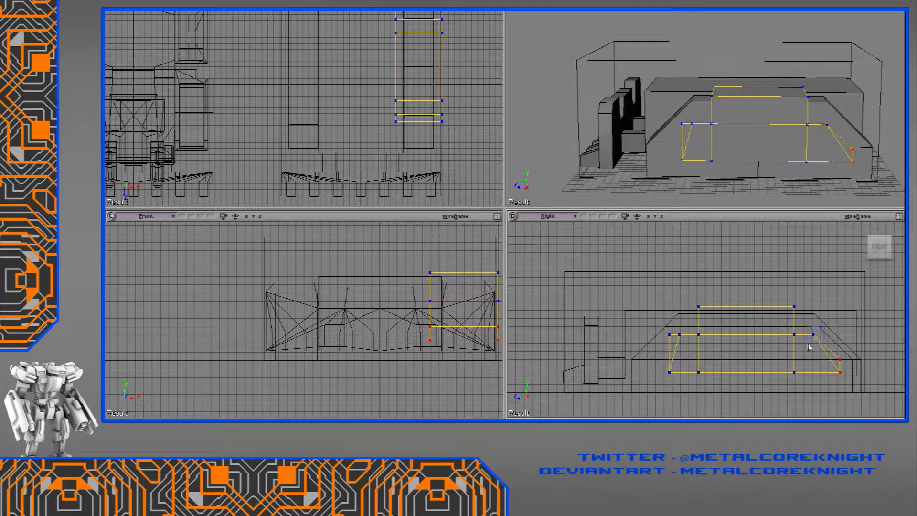
key("v")
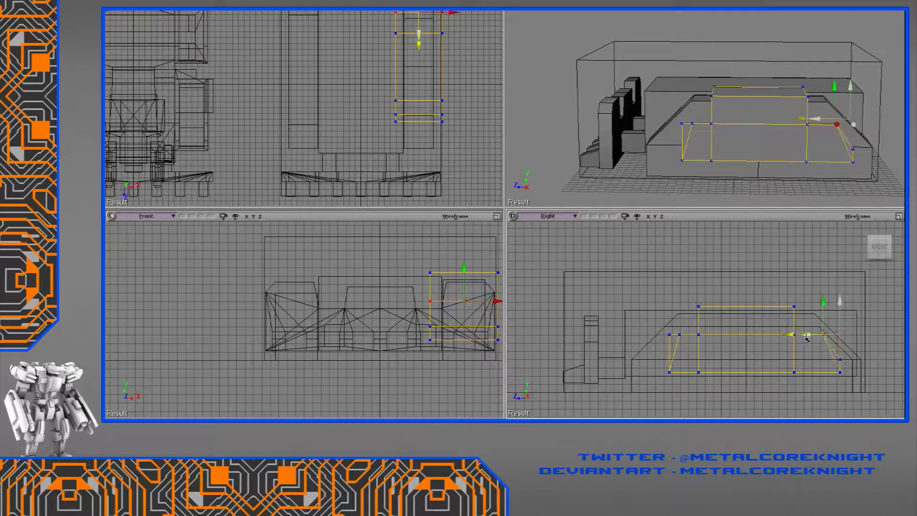
middle_click_drag(829, 153, 741, 167)
scroll(738, 168, "up", 2)
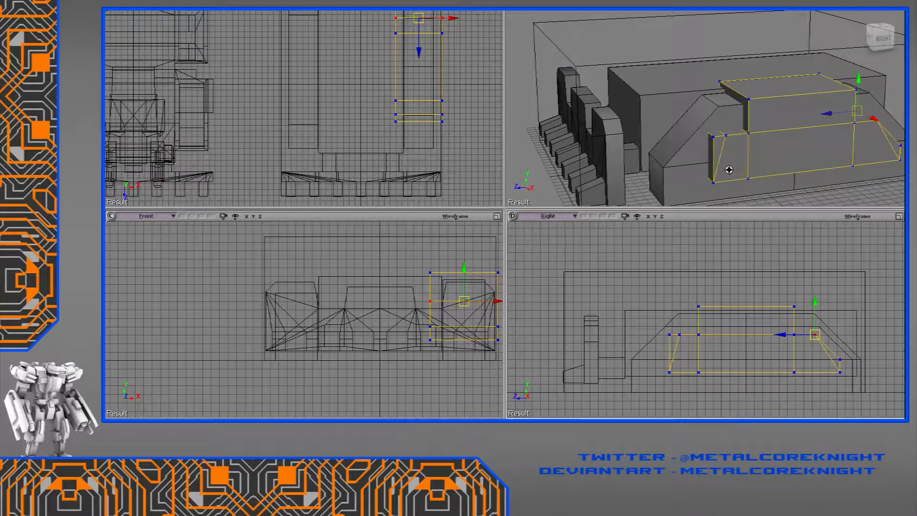
Move the lower section's front points down and forward so its front end matches the sloped rear end
left_click(670, 335)
left_click_drag(670, 309, 620, 367)
left_click(680, 335)
key("space")
mouse_move(712, 172)
right_mouse_down()
mouse_move(724, 153)
mouse_move(703, 170)
right_mouse_up()
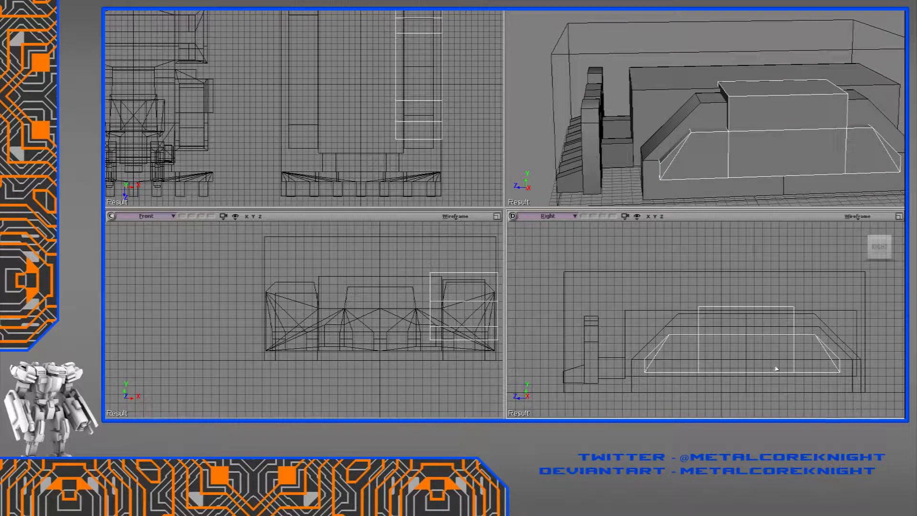
Add a vertical edge loop through the middle of the track cover and delete its rear half
left_click(754, 337)
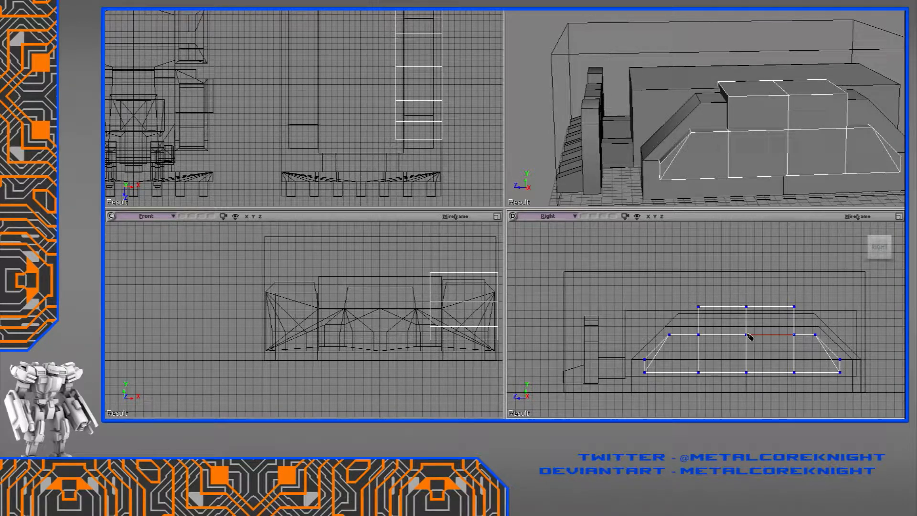
key("y")
left_click_drag(753, 286, 861, 404)
key("Delete")
key("space")
Pull the half cover's front end points slightly back and slant the vertical edge below the raised section toward the middle
left_click_drag(588, 363, 712, 364)
middle_click_drag(712, 364, 738, 342)
key("t")
left_click_drag(787, 348, 689, 314)
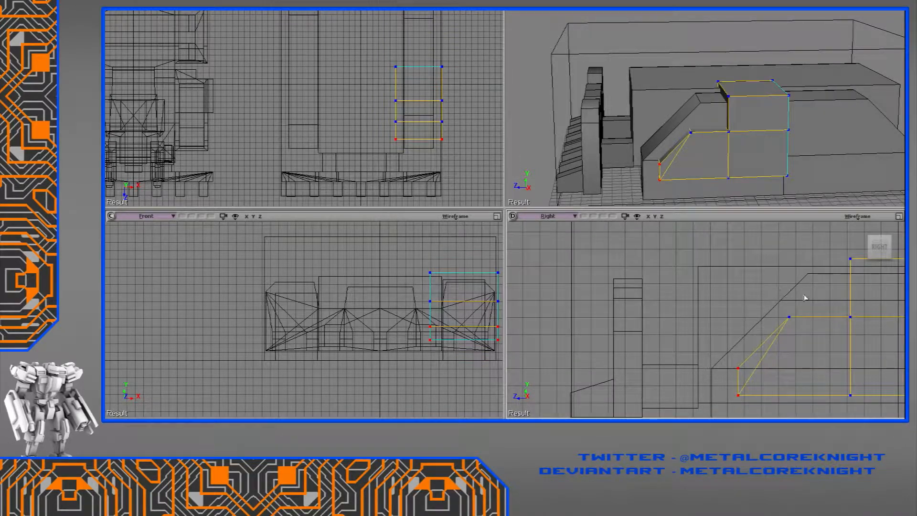
left_click(739, 370)
left_click_drag(738, 350, 789, 318, "alt")
left_click_drag(720, 297, 717, 310)
left_click_drag(731, 391, 730, 390)
left_click_drag(721, 358, 650, 344)
scroll(741, 362, "down", 1)
left_click_drag(707, 355, 697, 368)
key("s")
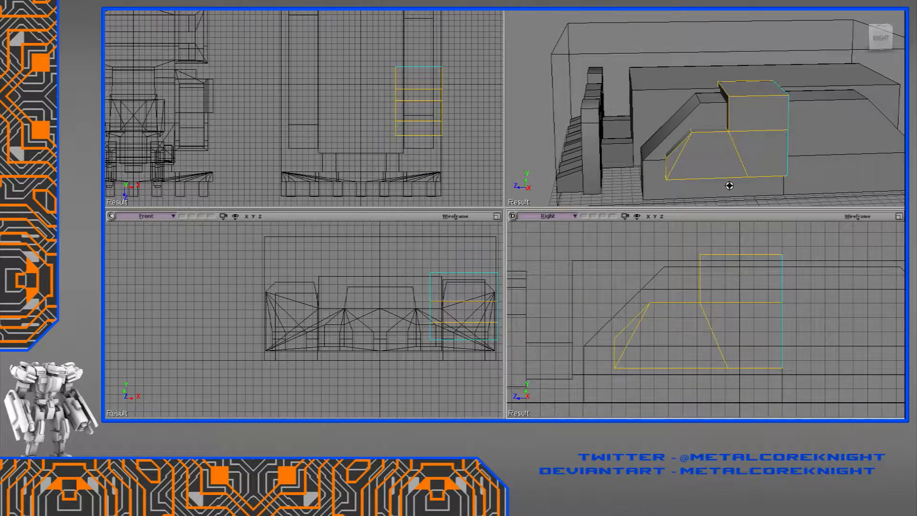
Extrude the half cover's bottom polygons downward and scale them shorter lengthwise to bevel both ends
right_click_drag(729, 184, 767, 136)
left_click(746, 142)
key("w")
left_click_drag(736, 116, 737, 132, "shift")
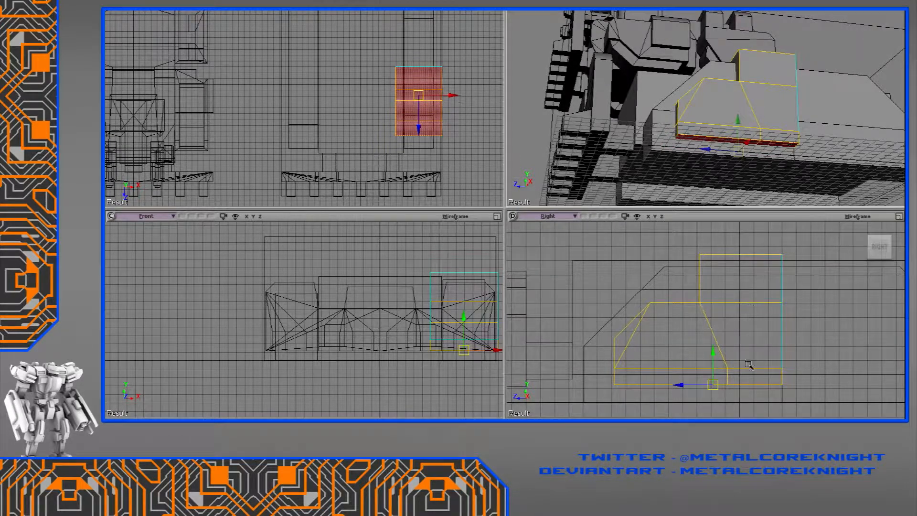
left_click_drag(680, 385, 702, 381)
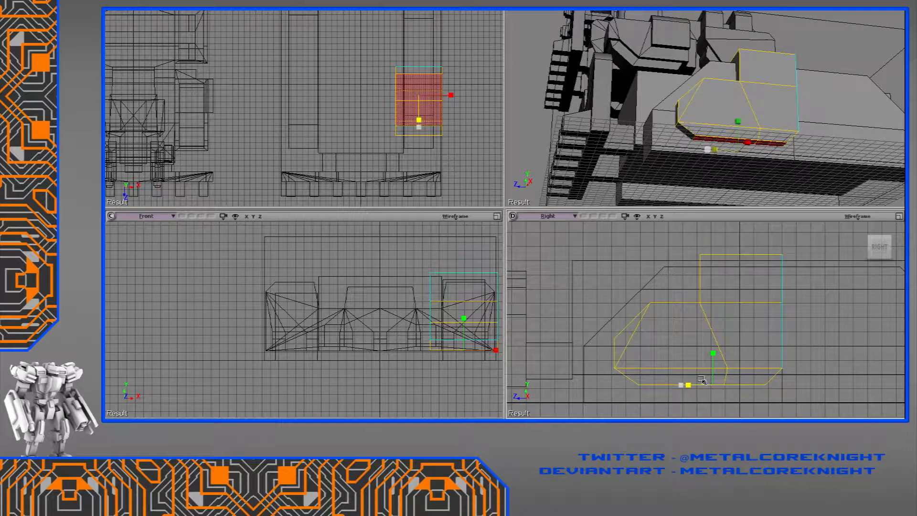
left_click_drag(701, 381, 702, 380)
Confine the bottom extrusion to the front section ahead of the slanted edge, with both of its ends tapered
key("a")
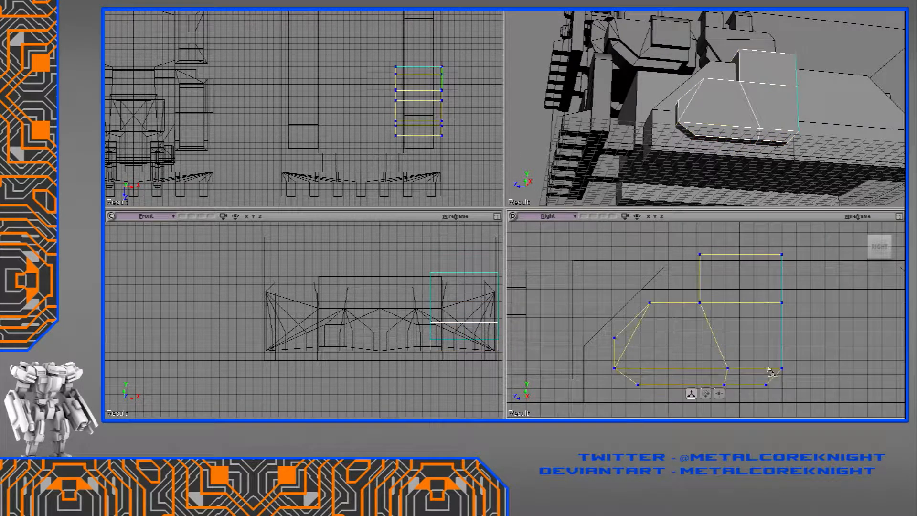
middle_click_drag(788, 113, 722, 108)
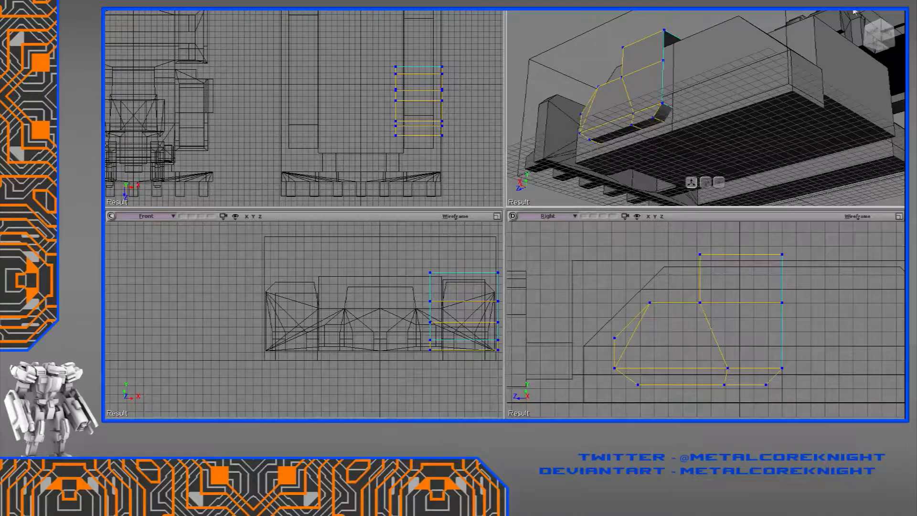
key("w")
middle_click_drag(691, 182, 738, 196)
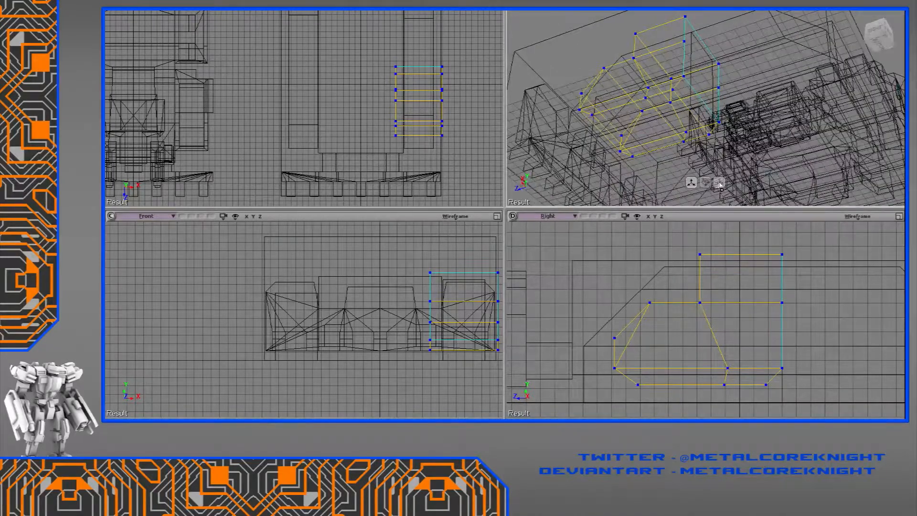
left_click(716, 146)
key("ctrl+z")
key("w")
key("t")
left_click_drag(734, 372, 604, 387)
key("v")
left_click_drag(665, 409, 729, 367)
key("ctrl+z")
Symmetrize the half cover's polygons across the local Z axis to rebuild its rear half
key("space")
key("s")
right_click_drag(731, 32, 706, 143)
right_click(706, 143)
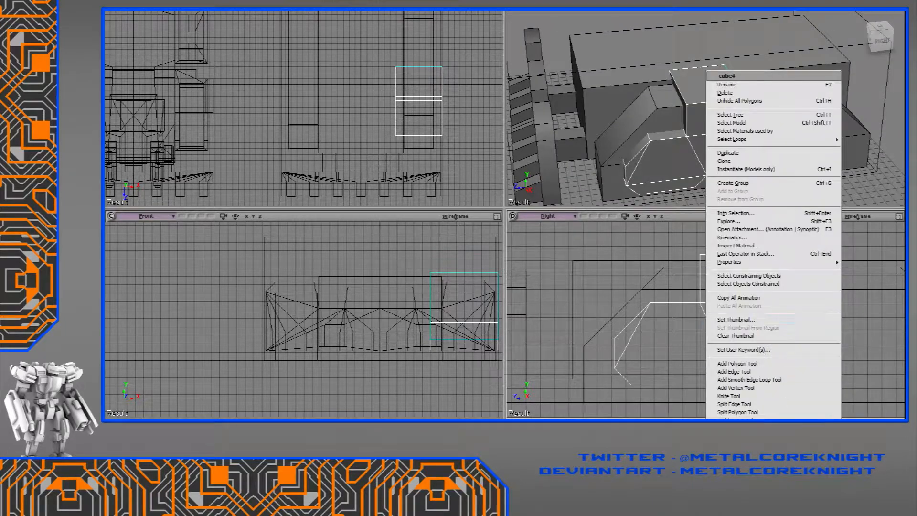
left_click(731, 421)
left_click(188, 109)
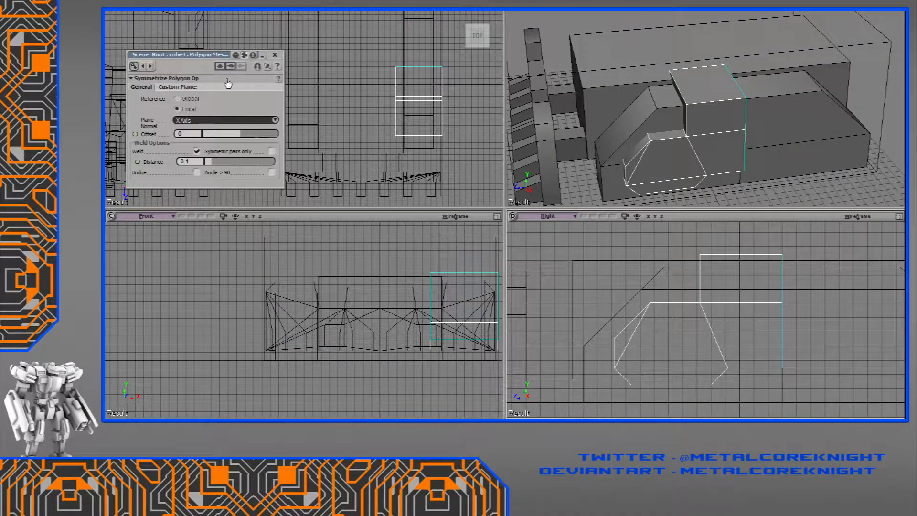
left_click(215, 120)
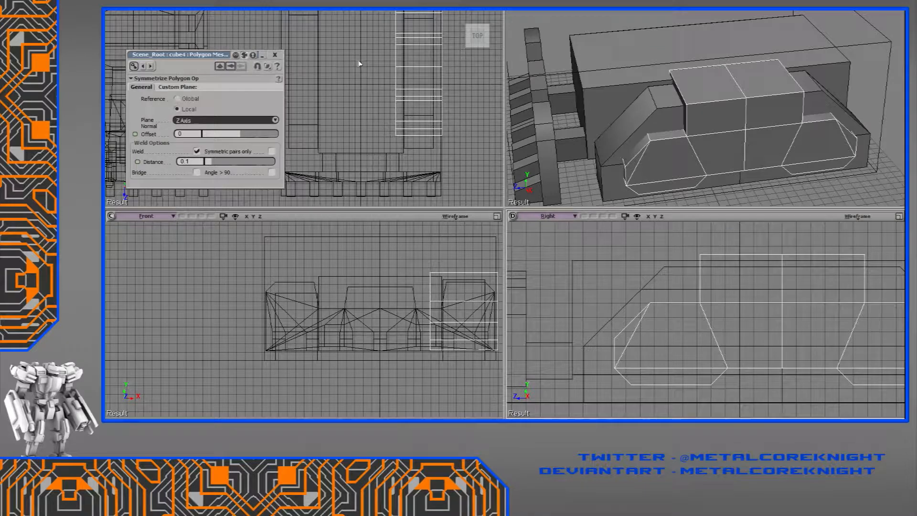
left_click(274, 55)
Move the cover's outer top points inward so its upper outer side slopes
mouse_move(673, 150)
middle_mouse_down()
mouse_move(693, 139)
mouse_move(629, 119)
mouse_move(696, 150)
mouse_move(661, 107)
mouse_move(641, 139)
mouse_move(661, 138)
middle_mouse_up()
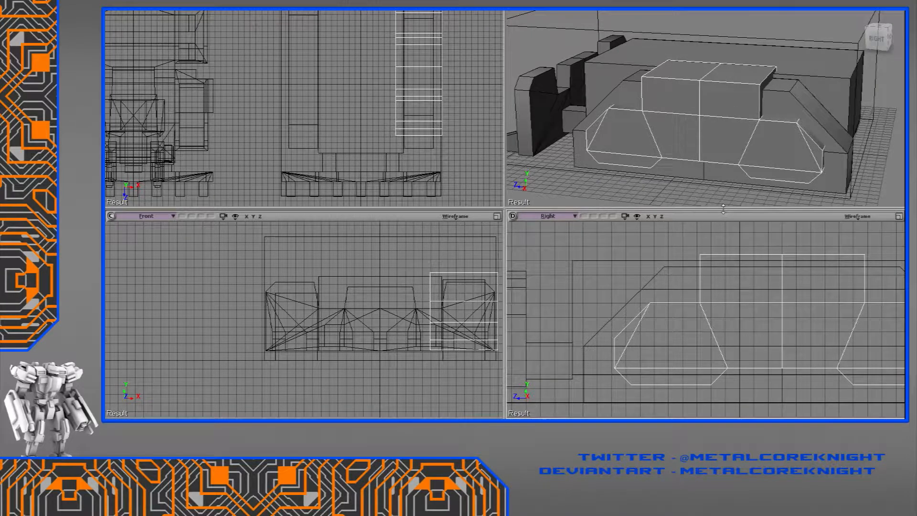
middle_click_drag(716, 154, 681, 168)
middle_click_drag(497, 315, 354, 355)
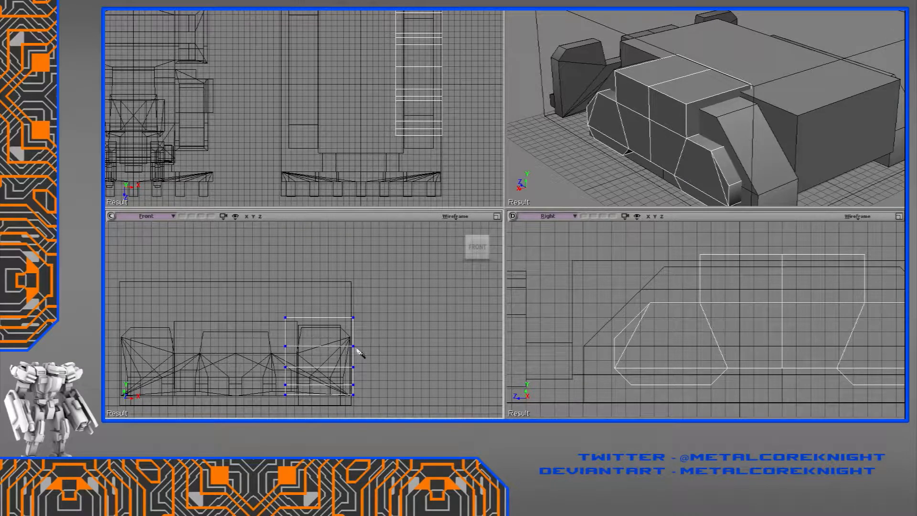
scroll(373, 337, "up", 4)
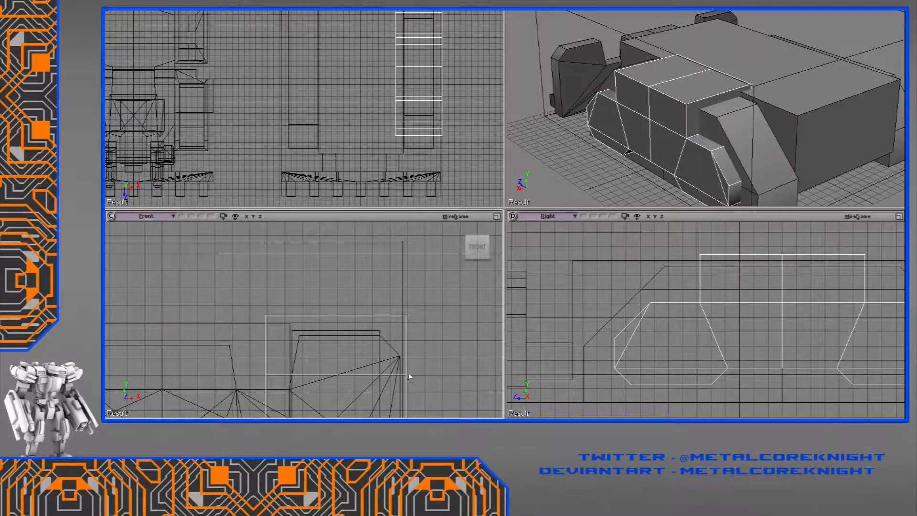
left_click_drag(409, 377, 368, 286)
key("t")
key("v")
left_click_drag(392, 343, 411, 311)
Delete the far-side track block and symmetrize the remaining track block and its cover across the global X axis
middle_click_drag(585, 168, 746, 140)
key("space")
scroll(748, 99, "down", 3)
left_click(647, 62)
left_click(648, 56)
key("Delete")
left_click(688, 137)
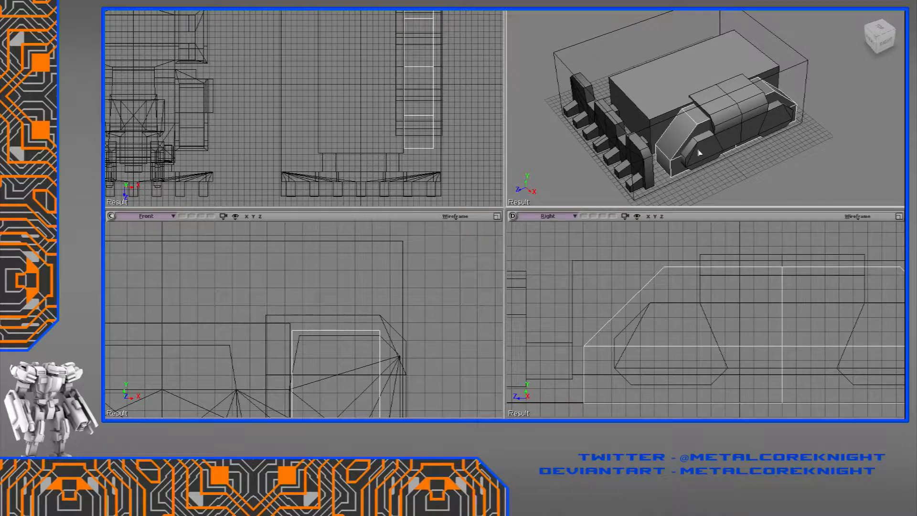
left_click(698, 150, "shift")
right_click(698, 150)
left_click(730, 442)
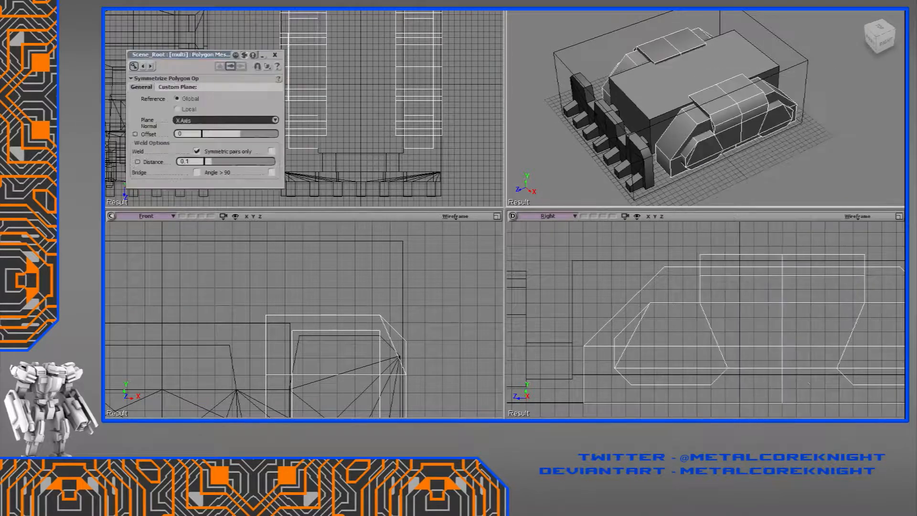
left_click(276, 57)
Scale the hull block narrower so its sides meet the inner faces of the track covers
left_click_drag(323, 117, 399, 137)
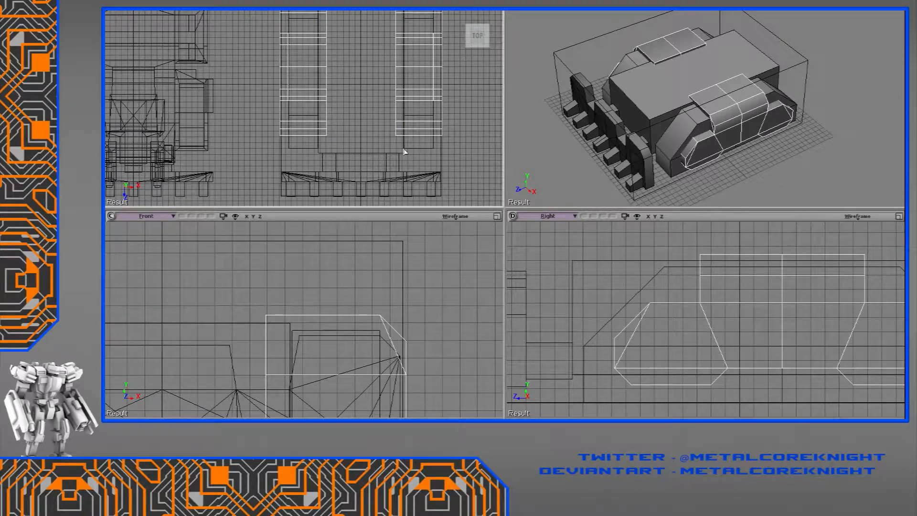
left_click(404, 152)
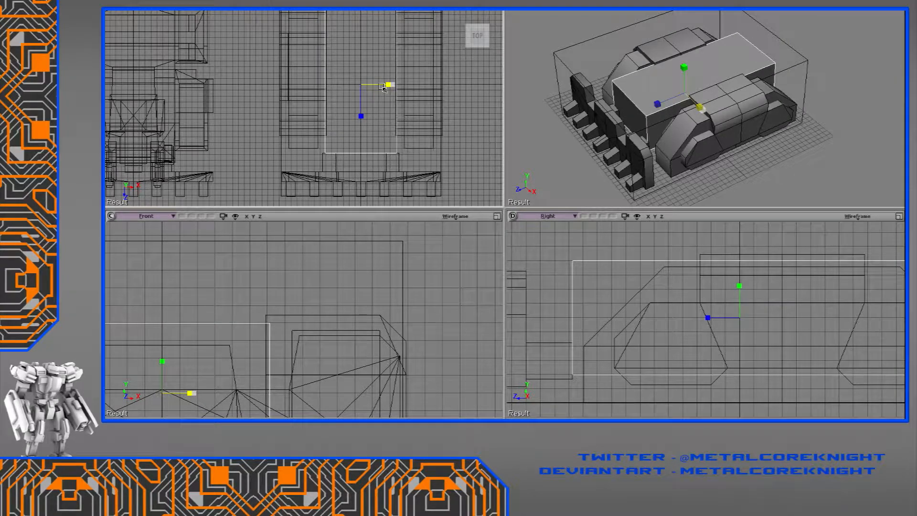
left_click_drag(382, 87, 381, 87)
Raise the hull's top points level with the top of the track covers
right_click_drag(669, 128, 587, 84)
scroll(729, 292, "down", 3)
key("t")
left_click_drag(614, 266, 886, 324)
key("v")
left_click_drag(739, 271, 791, 283, "ctrl")
key("space")
Check the hull from the rear and front and fine-tune its width between the track covers
right_click_drag(715, 146, 688, 162)
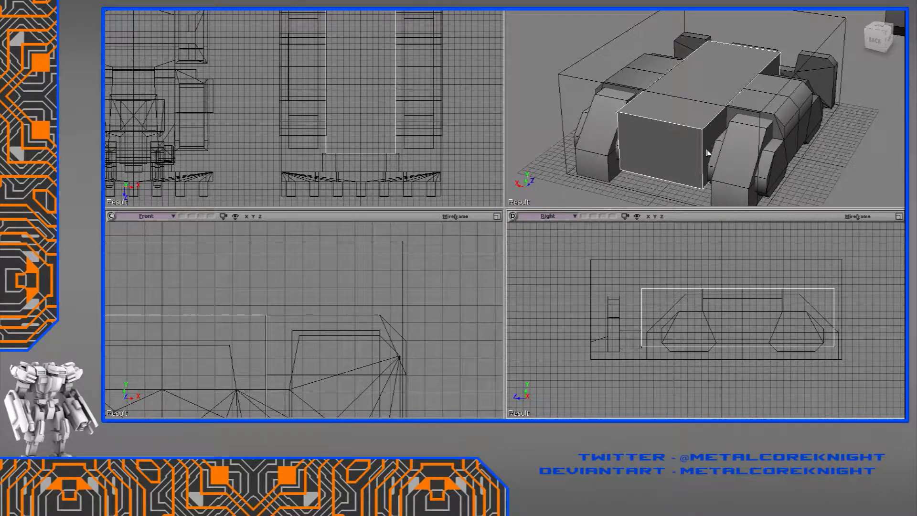
right_click_drag(726, 141, 719, 161)
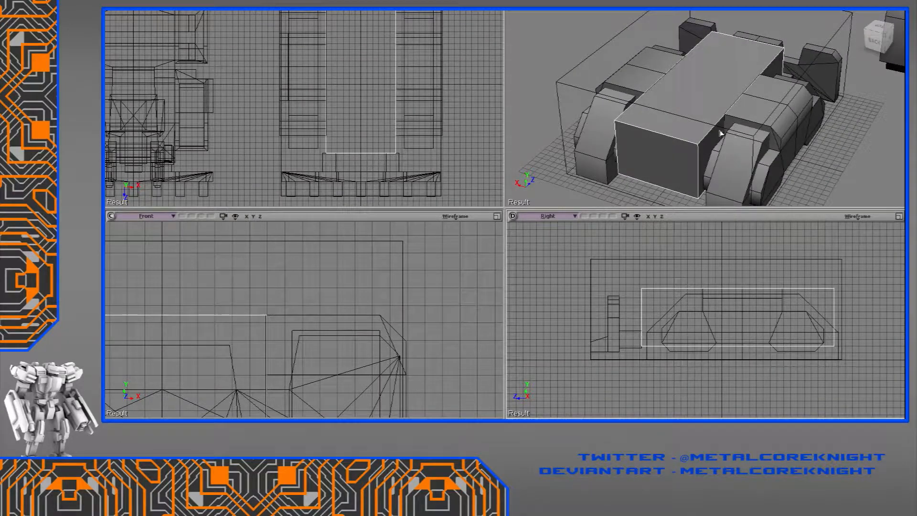
mouse_move(686, 128)
right_mouse_down()
mouse_move(688, 82)
mouse_move(680, 117)
right_mouse_up()
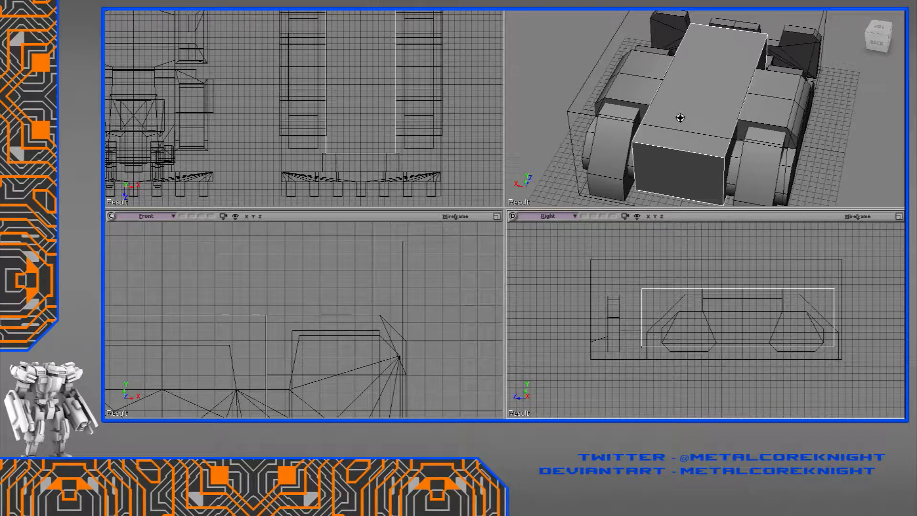
right_click_drag(681, 117, 713, 116)
scroll(715, 116, "up", 3)
key("x")
left_click_drag(670, 105, 657, 108)
right_click_drag(657, 108, 582, 134)
key("s")
scroll(583, 140, "down", 4)
left_click(833, 113)
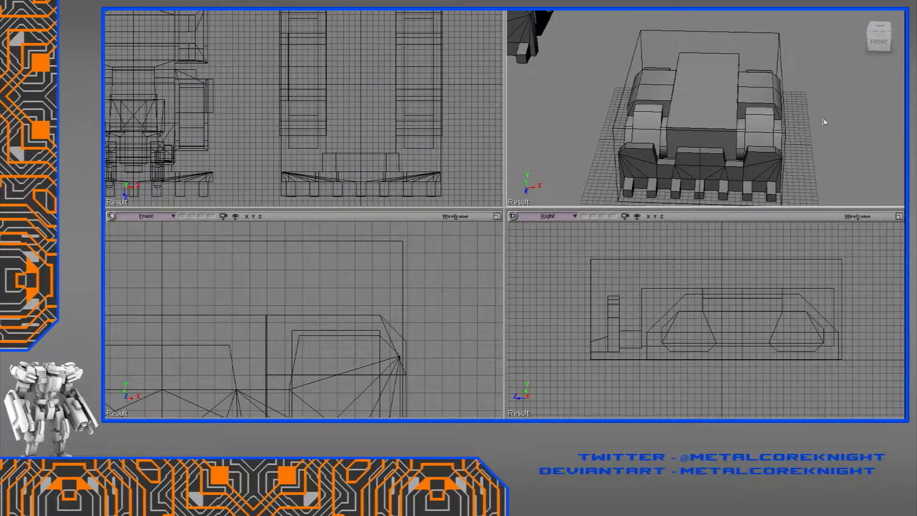
Add cross edges to the hull's front half and reposition their top points to form a sloped transition
right_click_drag(825, 121, 775, 124)
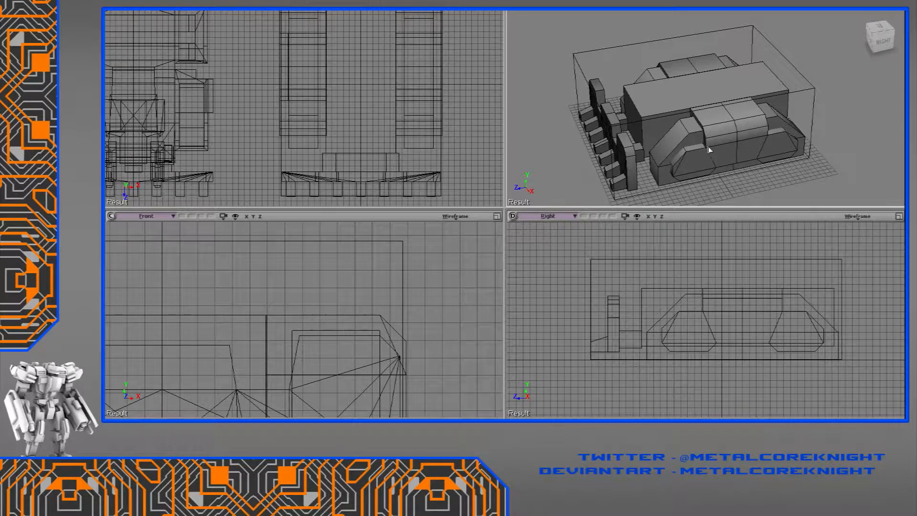
right_click_drag(644, 125, 647, 77)
scroll(663, 125, "up", 3)
left_click(620, 84)
left_click_drag(731, 358, 683, 233)
scroll(756, 331, "up", 2)
left_click_drag(738, 328, 731, 352)
scroll(750, 313, "up", 2)
key("t")
key("v")
key("t")
left_click_drag(789, 263, 668, 311)
key("x")
left_click_drag(702, 274, 615, 275)
key("v")
left_click_drag(642, 245, 650, 262)
Raise the hull's rear top points so the rear deck stands higher than the front deck
key("s")
left_click_drag(739, 277, 685, 289)
key("t")
left_click_drag(844, 274, 663, 295)
left_click_drag(752, 254, 752, 242)
key("space")
key("s")
Create a mesh cube of length 8, flatten it into a turret block, and place one on each hull deck level
right_click_drag(690, 144, 710, 157)
right_click_drag(685, 118, 610, 160)
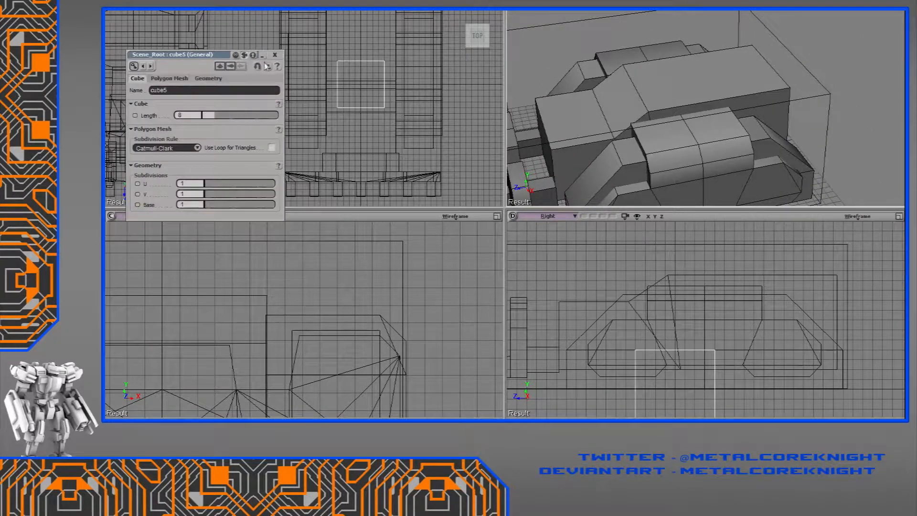
left_click(282, 52)
key("x")
left_click_drag(675, 358, 696, 251)
key("v")
key("x")
mouse_move(636, 96)
middle_mouse_down()
mouse_move(659, 86)
mouse_move(632, 88)
middle_mouse_up()
Create another mesh cube, shrink it, and stretch it lengthwise as a barrel in front of the rear turret block
left_click(459, 120)
left_click(337, 84)
key("Return")
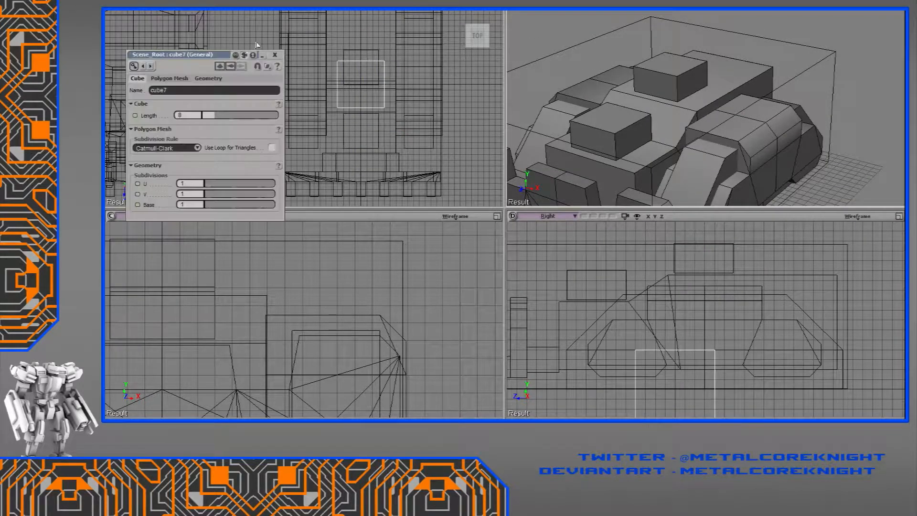
key("x")
key("f")
left_click_drag(344, 337, 286, 336)
key("ctrl+z")
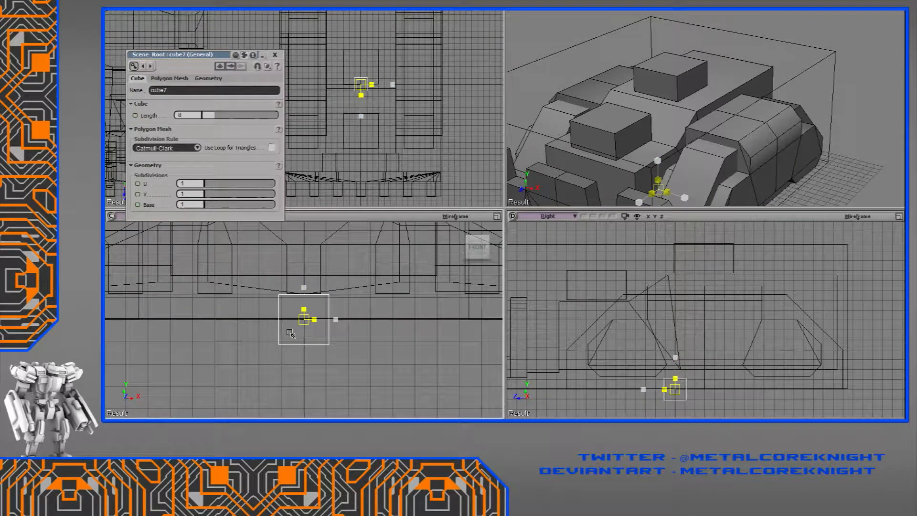
key("v")
left_click_drag(663, 385, 679, 262)
key("x")
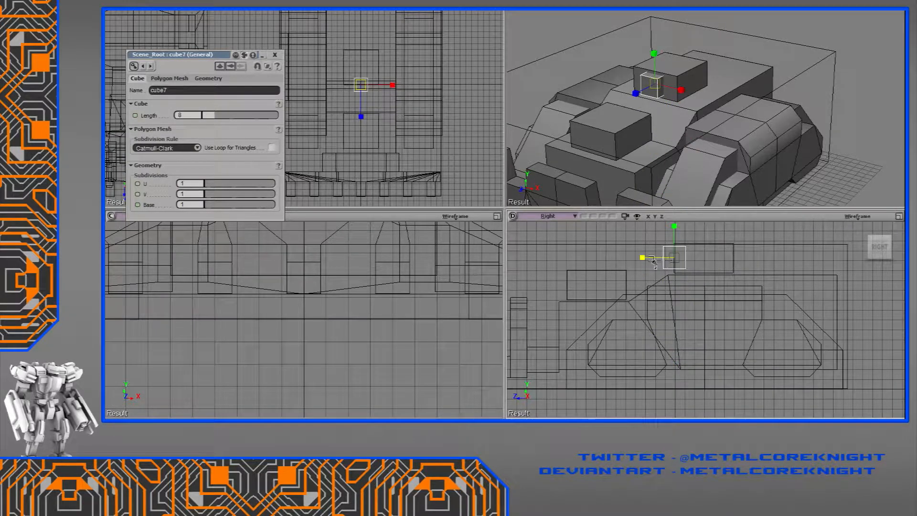
left_click_drag(654, 260, 603, 266)
Duplicate the barrel cube and move the copy to the front of the front turret block
key("space")
key("ctrl+d")
key("v")
left_click_drag(686, 260, 579, 286)
key("s")
right_click_drag(691, 134, 672, 128)
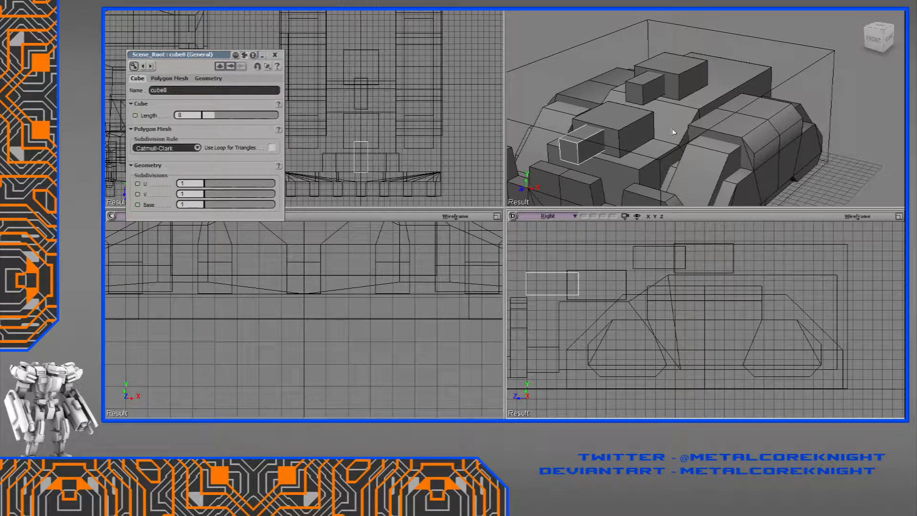
Try rotating the front turret block with its barrel about the vertical axis
left_click(605, 274)
middle_click_drag(617, 158, 660, 125)
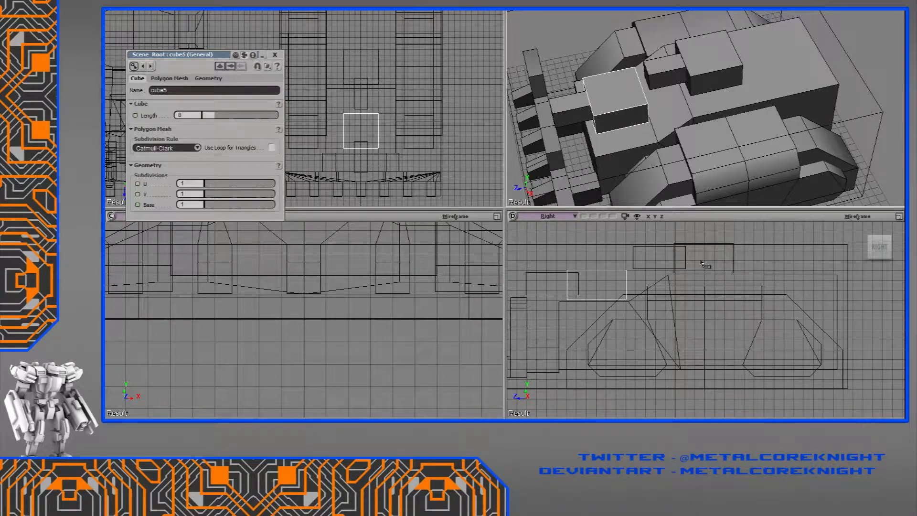
key("c")
left_click_drag(613, 121, 680, 100)
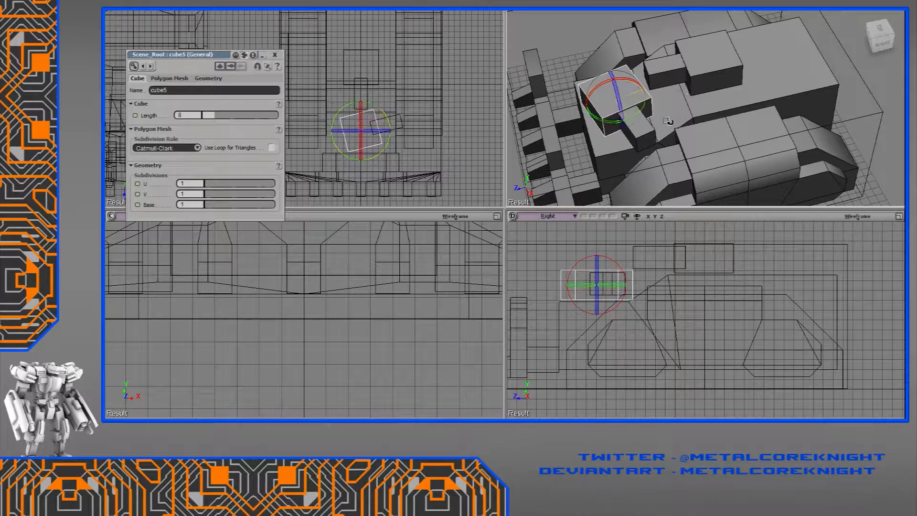
key("ctrl+z")
Try rotating the rear turret block
right_click_drag(640, 138, 694, 84)
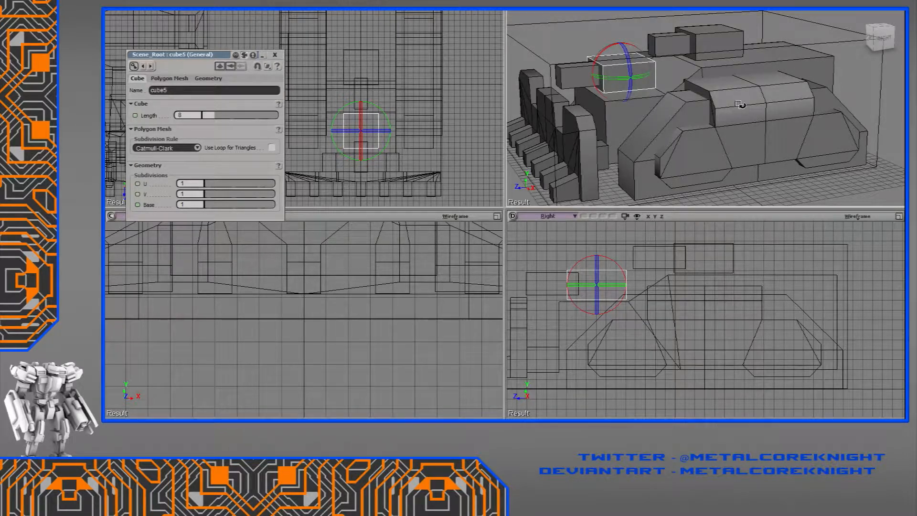
scroll(741, 107, "down", 3)
right_click_drag(744, 109, 712, 81)
left_click(716, 74)
key("ctrl+z")
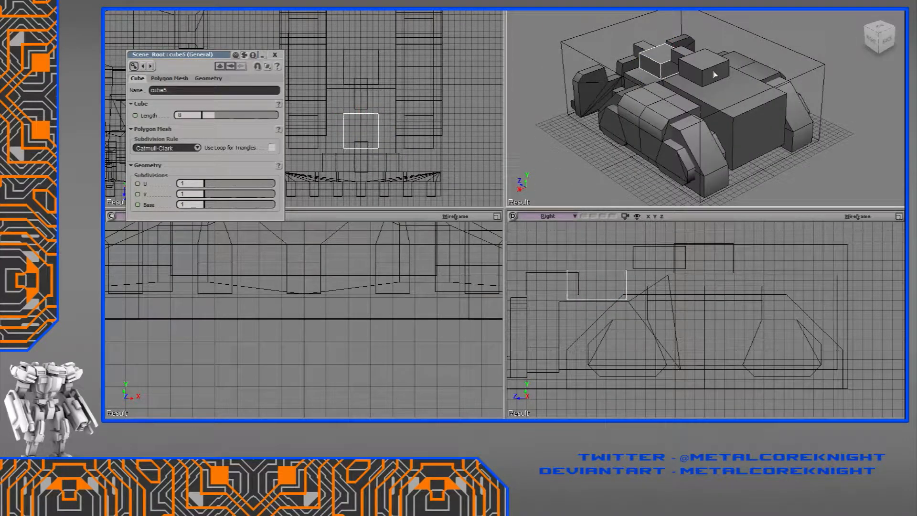
left_click(714, 74)
key("c")
left_click_drag(716, 79, 759, 38)
key("ctrl+z")
Rotate the rear turret block and its barrel half a turn about the vertical axis so the barrel points backward
key("space")
left_click(683, 54, "shift")
key("c")
left_click_drag(682, 77, 757, 88)
right_click_drag(706, 101, 739, 129)
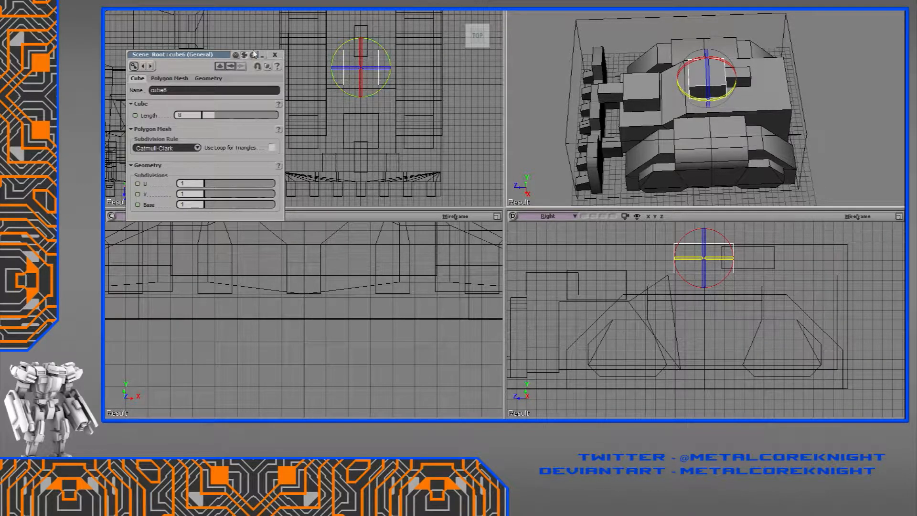
Rotate the rear turret block and its barrel about the vertical axis so the barrel points forward
left_click(274, 54)
mouse_move(701, 88)
middle_mouse_down()
mouse_move(774, 79)
mouse_move(707, 77)
middle_mouse_up()
left_click_drag(706, 77, 692, 63)
key("Escape")
scroll(750, 70, "down", 2)
scroll(751, 70, "down", 2)
mouse_move(833, 76)
middle_mouse_down()
mouse_move(798, 100)
mouse_move(789, 65)
mouse_move(833, 65)
mouse_move(829, 76)
middle_mouse_up()
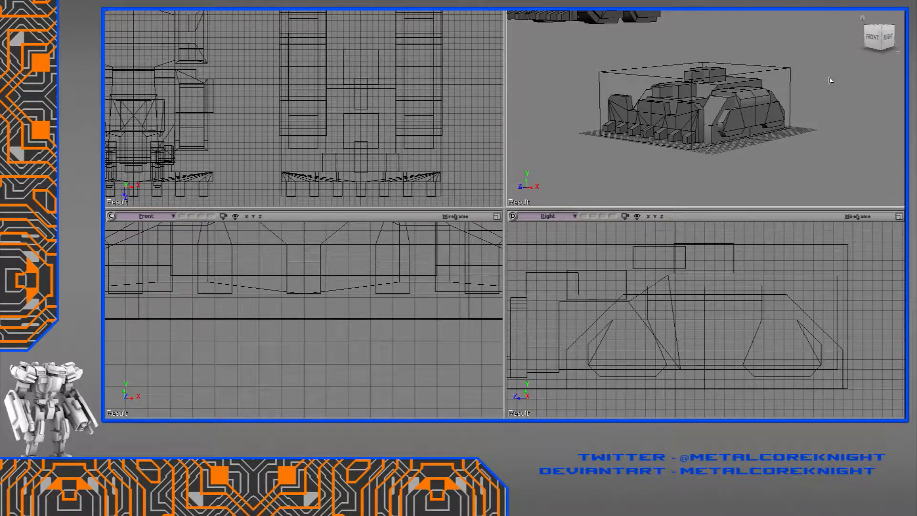
Examine the whole blocked-out vehicle inside its bounding box from the front, side and above
left_click(689, 92)
left_click(779, 48)
middle_click_drag(779, 48, 756, 112)
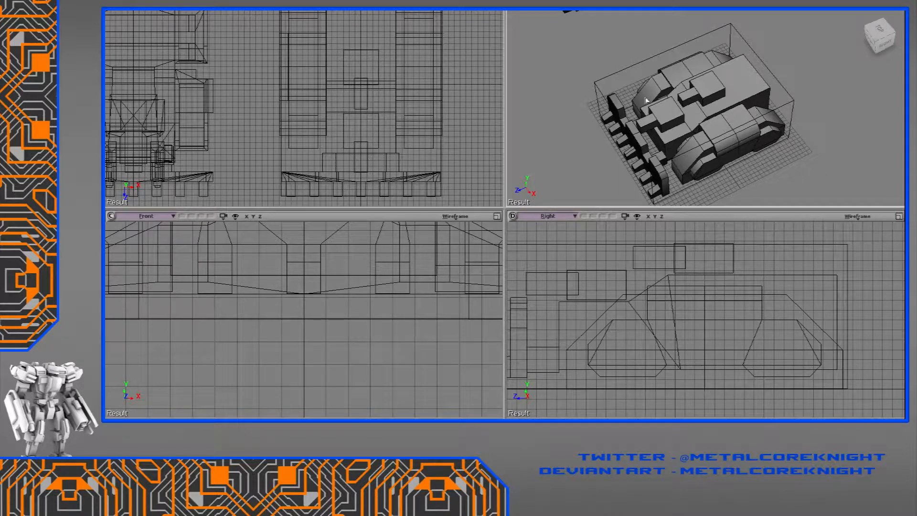
right_click_drag(611, 62, 680, 88)
middle_click_drag(680, 88, 693, 88)
right_click_drag(693, 88, 701, 88)
middle_click_drag(701, 88, 696, 94)
right_click_drag(696, 95, 656, 86)
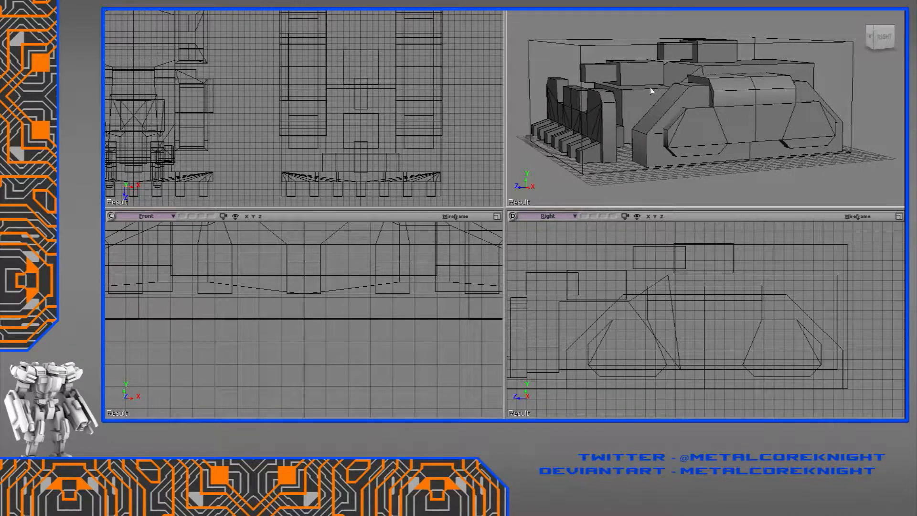
middle_click_drag(637, 35, 643, 83)
scroll(655, 116, "down", 3)
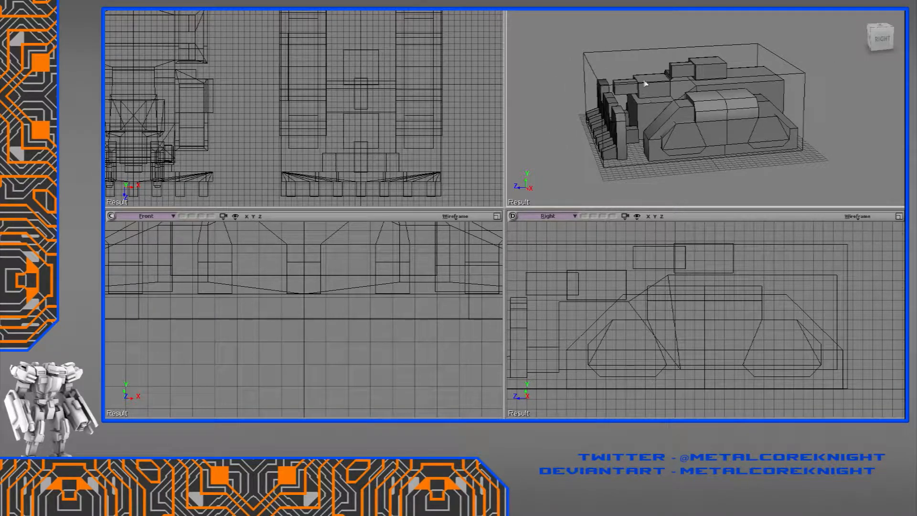
Inspect the blade and the track blocks up close, and view the new vehicle alongside the older one
middle_click_drag(646, 112, 683, 110)
left_click(658, 107)
key("f")
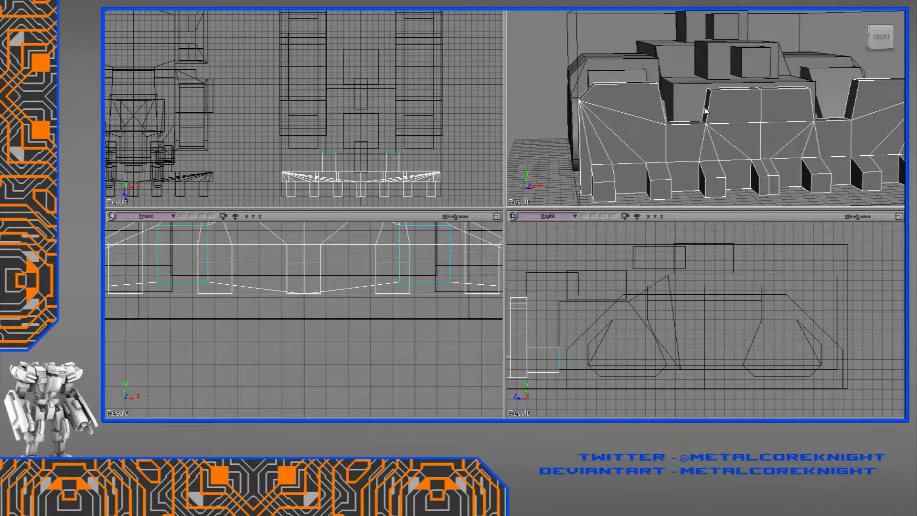
scroll(695, 113, "down", 3)
middle_click_drag(699, 107, 680, 132)
left_click(787, 115)
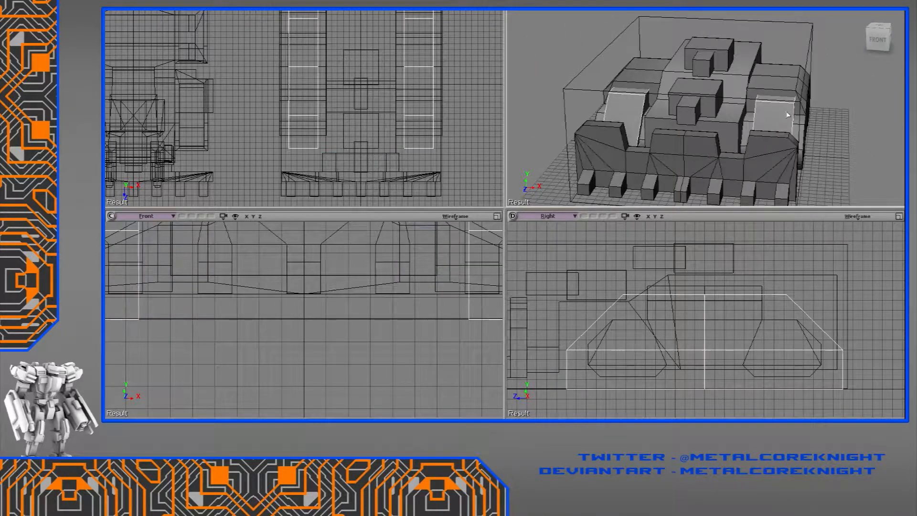
middle_click_drag(741, 107, 680, 78)
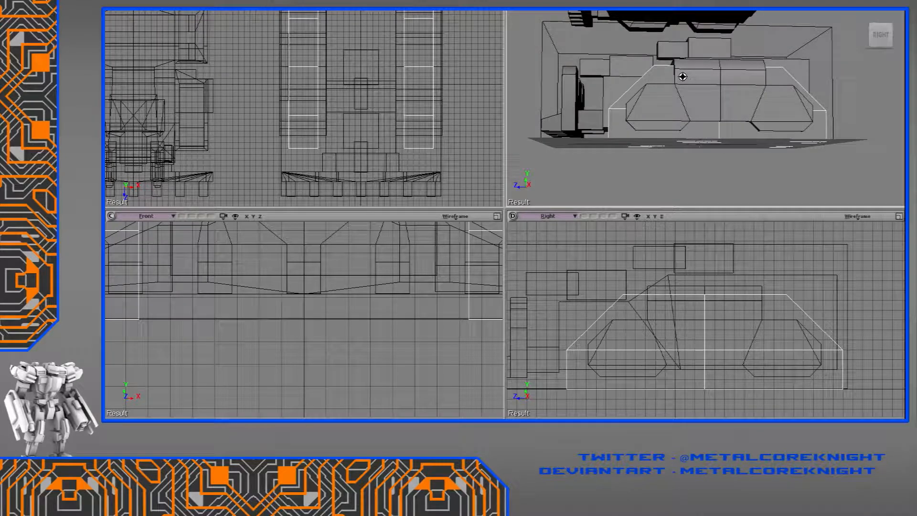
middle_click_drag(683, 77, 701, 246)
scroll(629, 93, "down", 3)
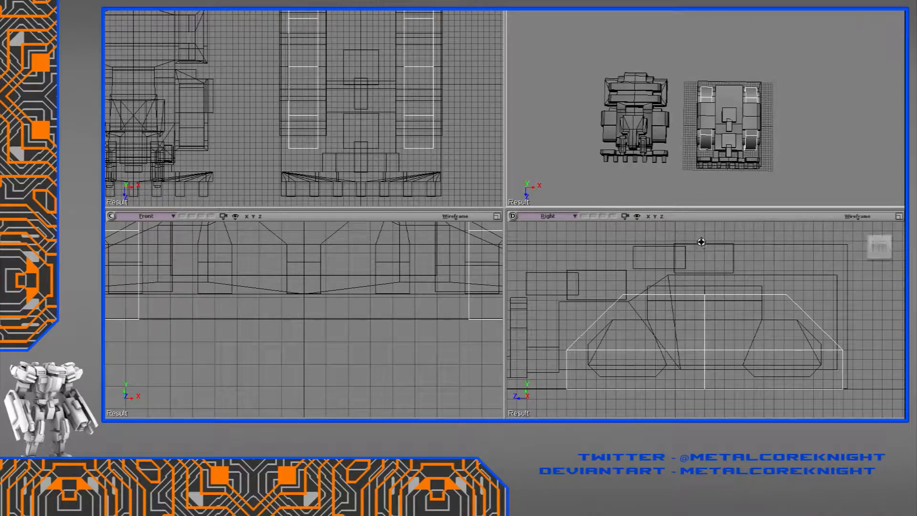
middle_click_drag(718, 114, 706, 251)
scroll(697, 89, "up", 3)
Move the older vehicle sideways in the top view until it lines up with the new vehicle
scroll(702, 90, "down", 5)
scroll(287, 85, "down", 5)
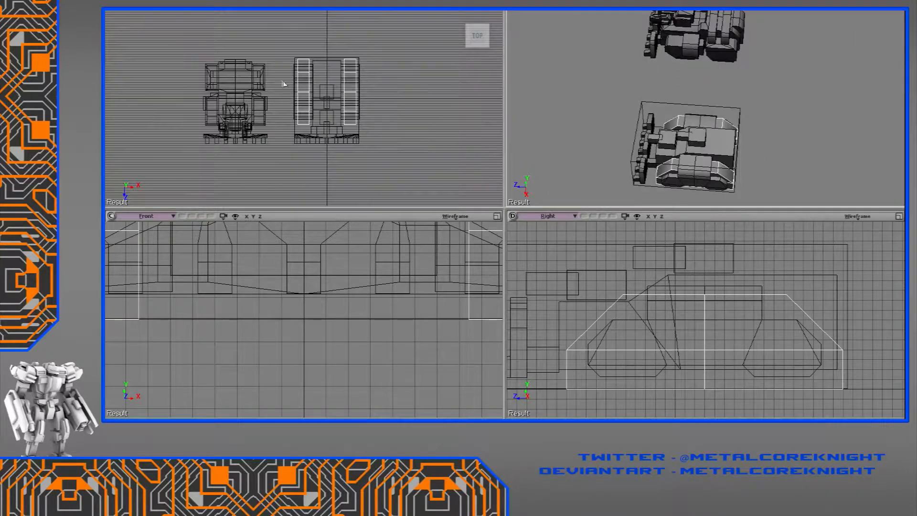
left_click(215, 120)
key("w")
left_click_drag(269, 103, 364, 107)
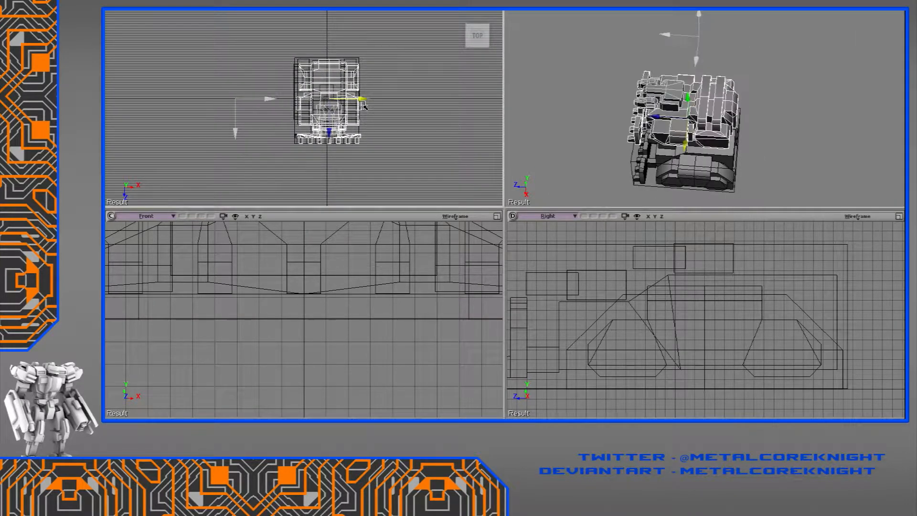
scroll(306, 109, "up", 5)
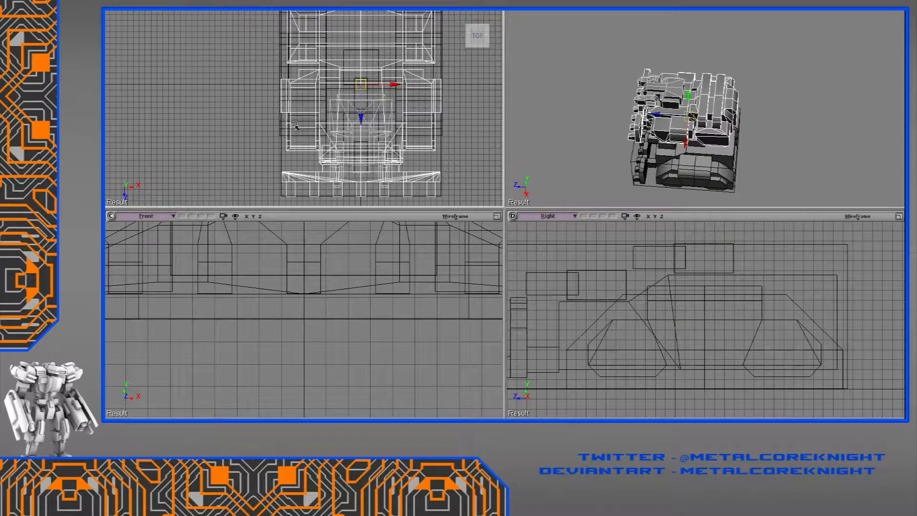
middle_click_drag(702, 112, 730, 112)
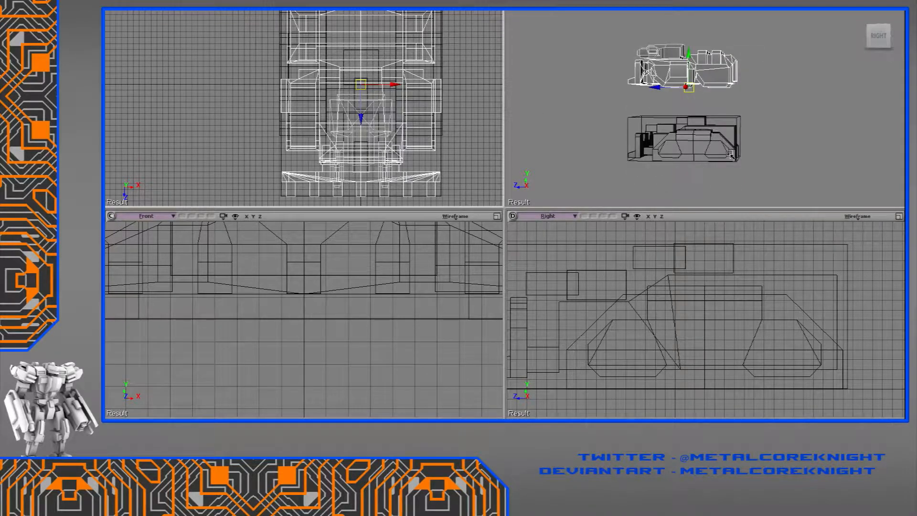
mouse_move(675, 107)
middle_mouse_down()
mouse_move(668, 68)
mouse_move(671, 108)
middle_mouse_up()
Try lowering the older vehicle onto the new one to compare their sizes, and undo that move
scroll(711, 299, "down", 4)
left_click_drag(715, 262, 732, 377)
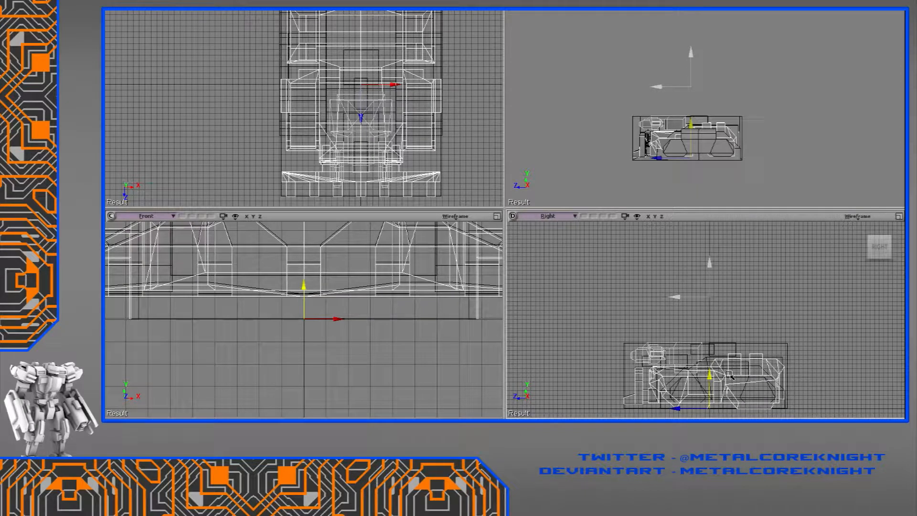
key("ctrl+z")
key("space")
left_click(722, 238)
middle_click_drag(672, 94, 673, 119)
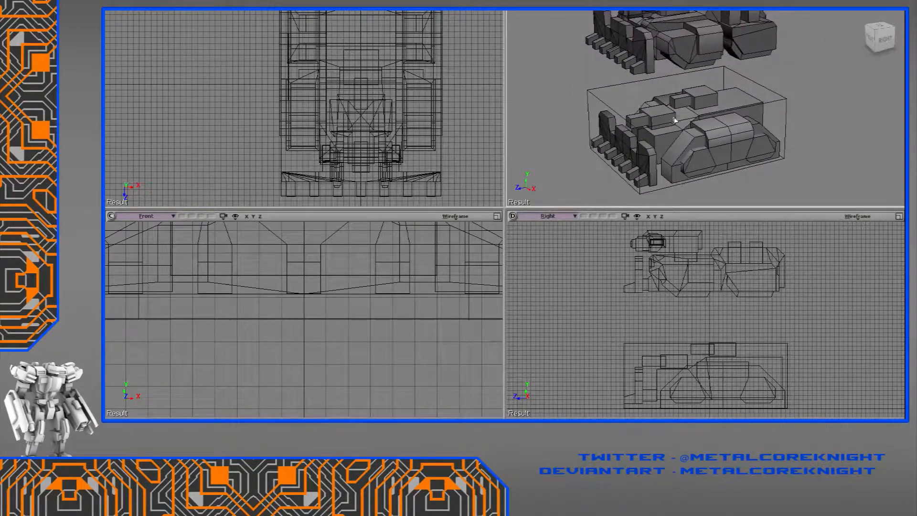
scroll(675, 116, "down", 5)
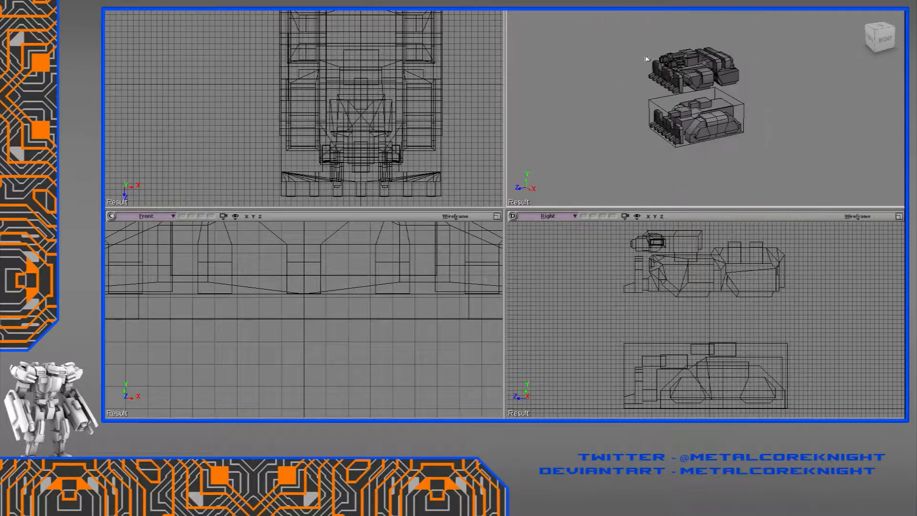
Save the scene and delete the entire older vehicle above the new one
left_click(693, 76)
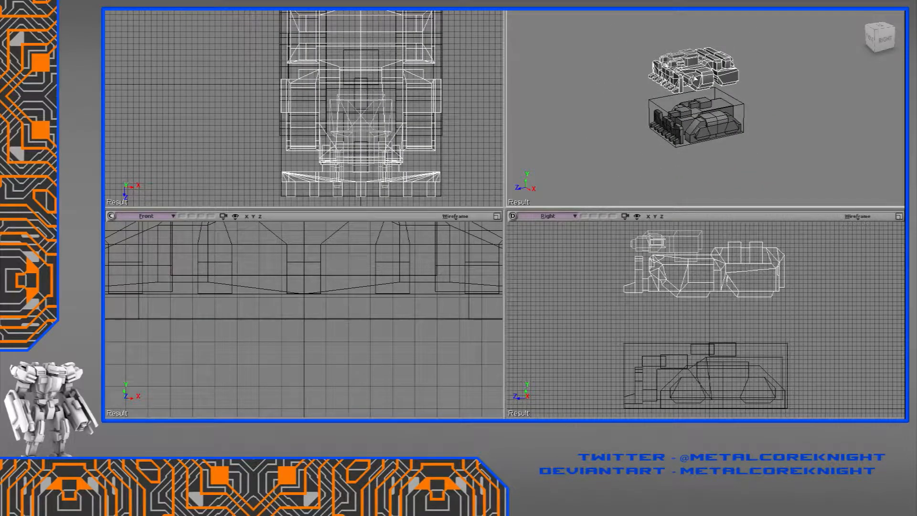
key("ctrl+s")
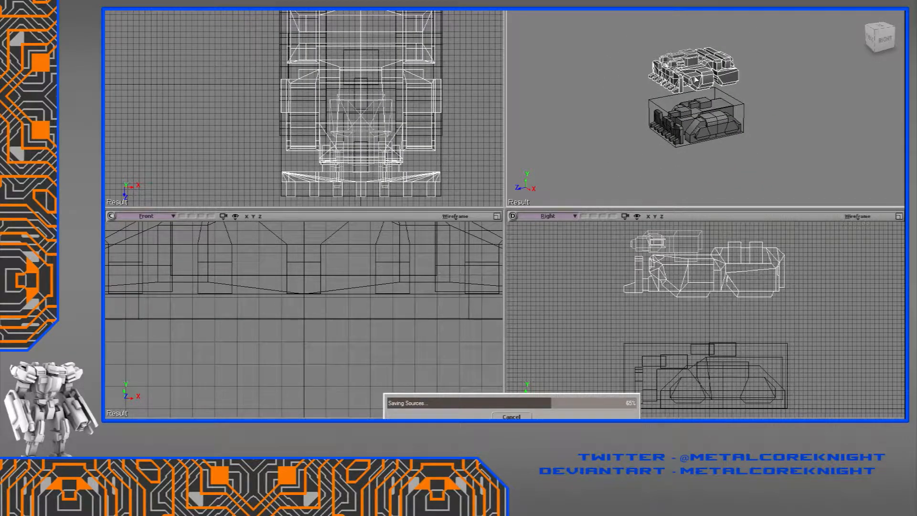
left_click(692, 85)
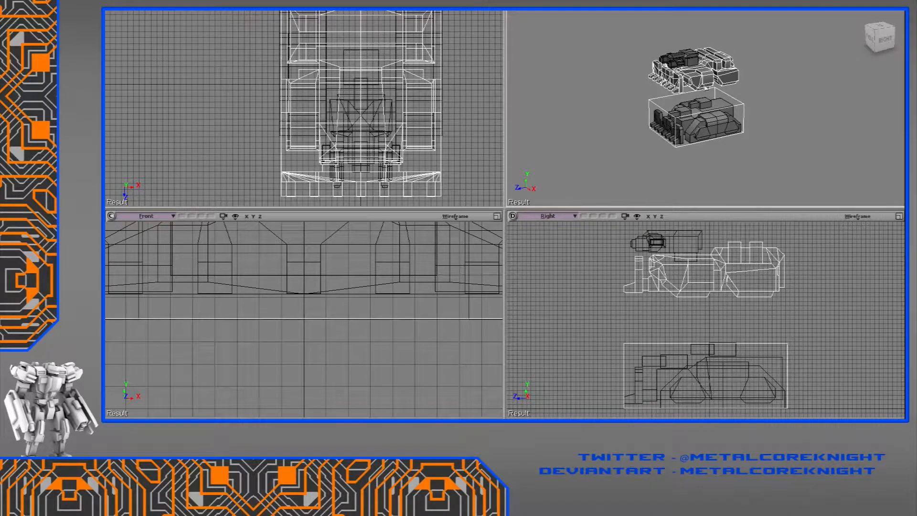
left_click(664, 66)
key("f")
middle_click_drag(698, 60, 783, 141)
left_click(783, 147)
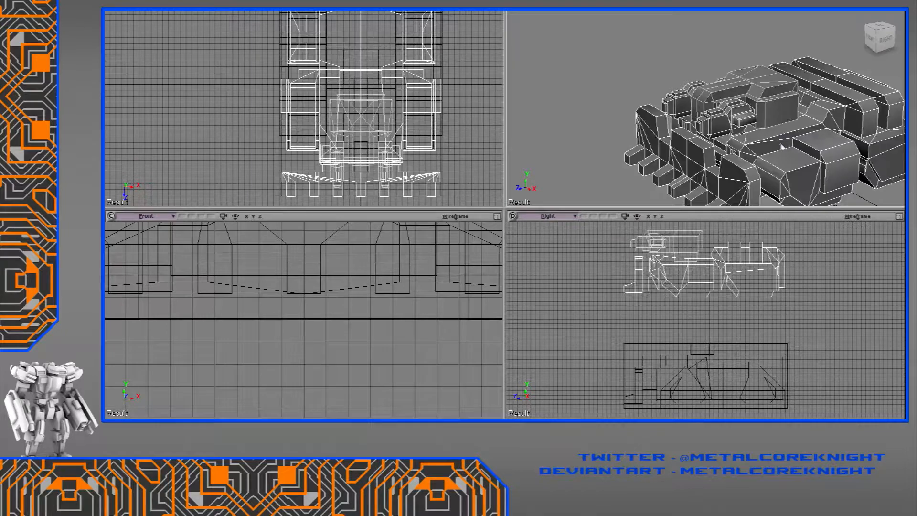
key("Delete")
scroll(780, 162, "down", 3)
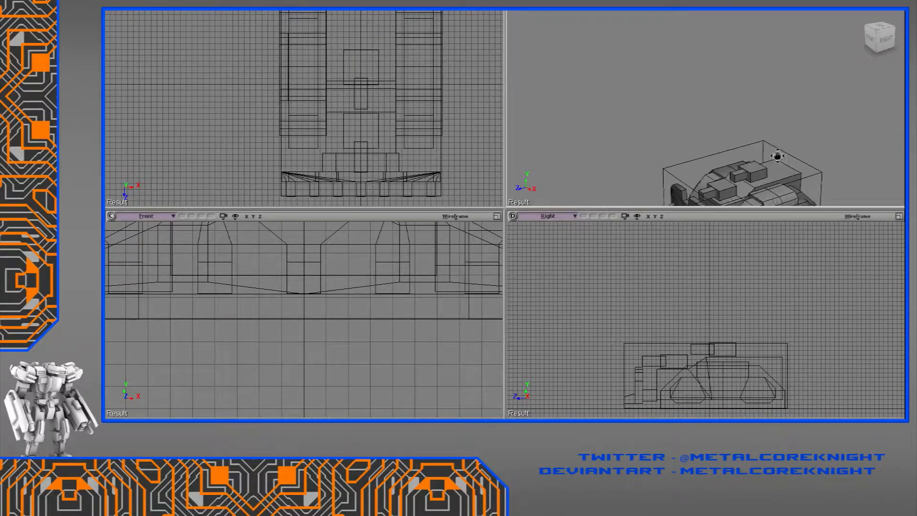
Rename the bounding-box cube BulwarkSize and hide it
middle_click_drag(779, 161, 744, 67)
left_click(756, 111)
key("Return")
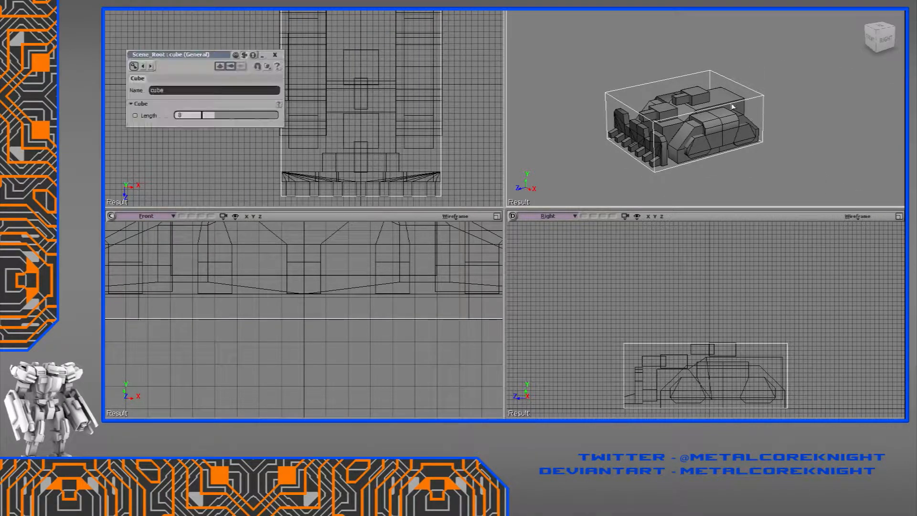
left_click(160, 90)
type("Bulwark")
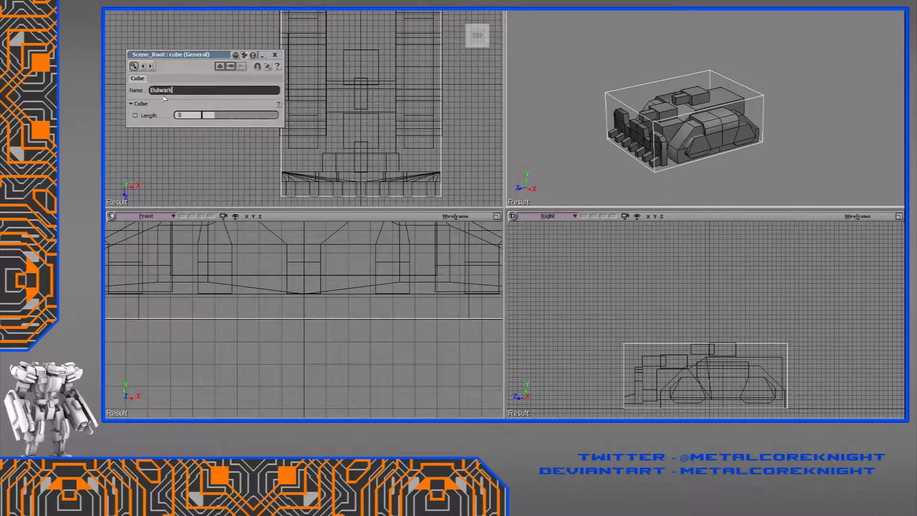
type("Sizeh")
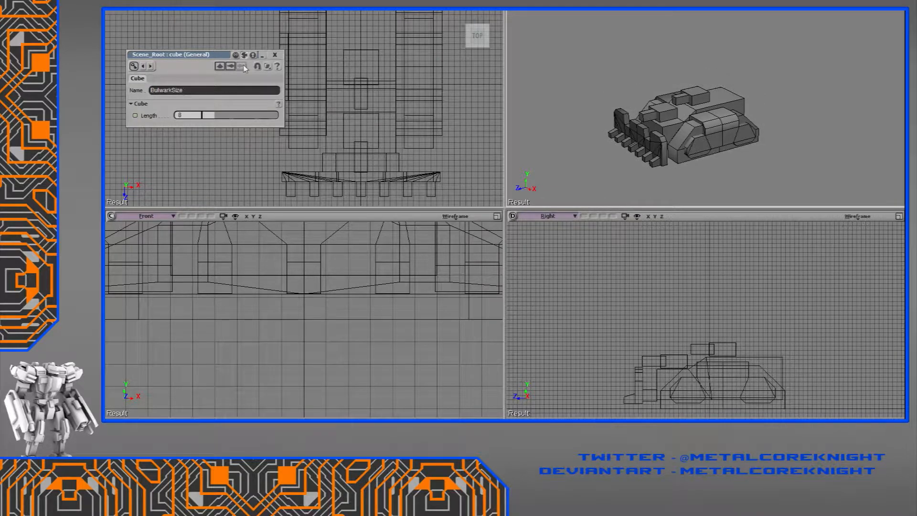
left_click(275, 55)
Add a new polygon mesh cube with length 8 and one subdivision in each direction
middle_click_drag(768, 107, 752, 140)
left_click_drag(752, 140, 739, 109)
right_click_drag(740, 108, 712, 138)
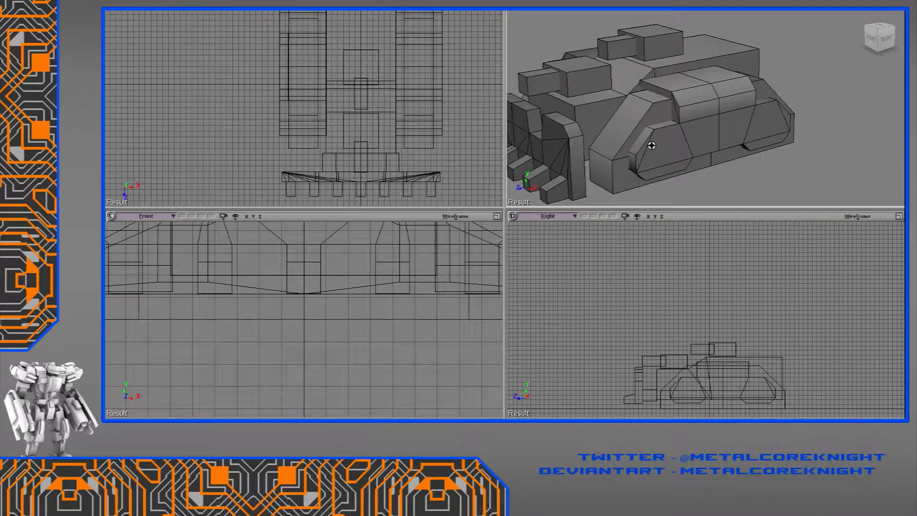
left_click(695, 102)
key("f")
right_click_drag(697, 105, 656, 136)
middle_click_drag(656, 136, 688, 130)
right_click_drag(688, 130, 729, 140)
left_click(105, 28)
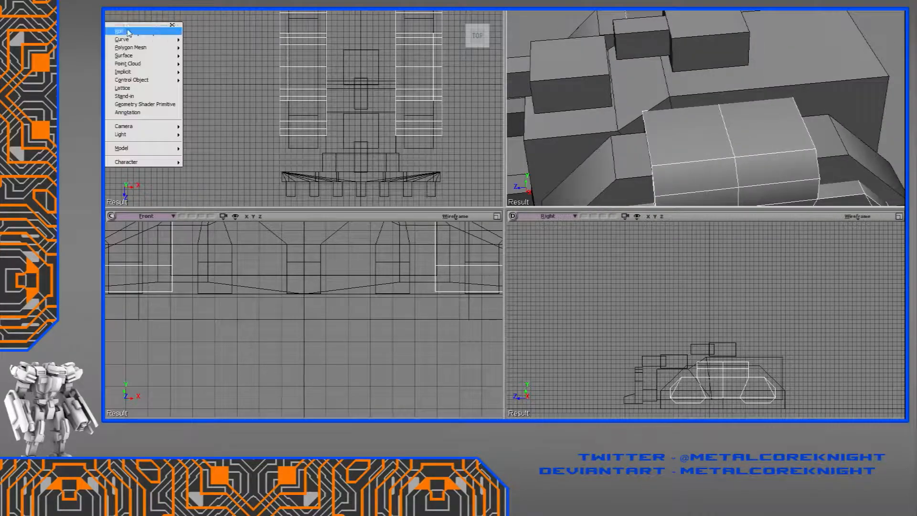
mouse_move(167, 47)
left_click(198, 56)
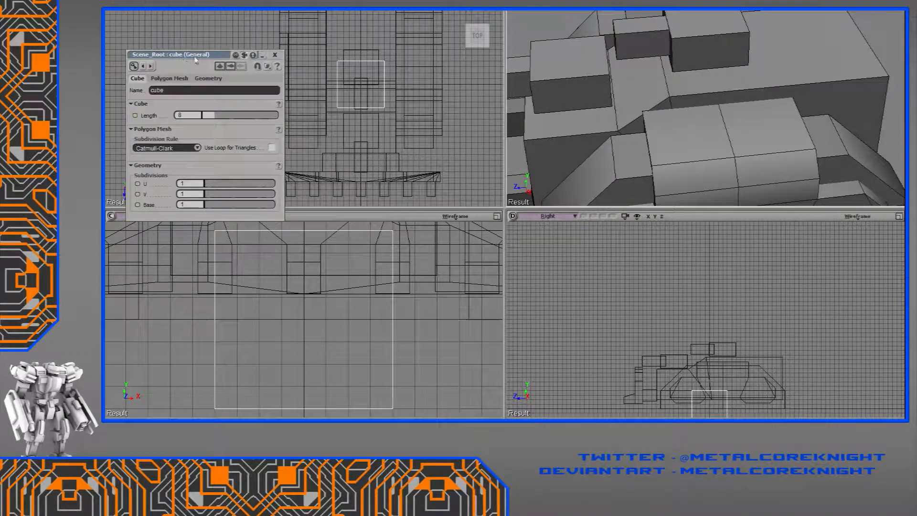
left_click(285, 51)
Shrink the new cube, stretch it front to back into a slim block and move it over the right-hand track
scroll(321, 326, "down", 3)
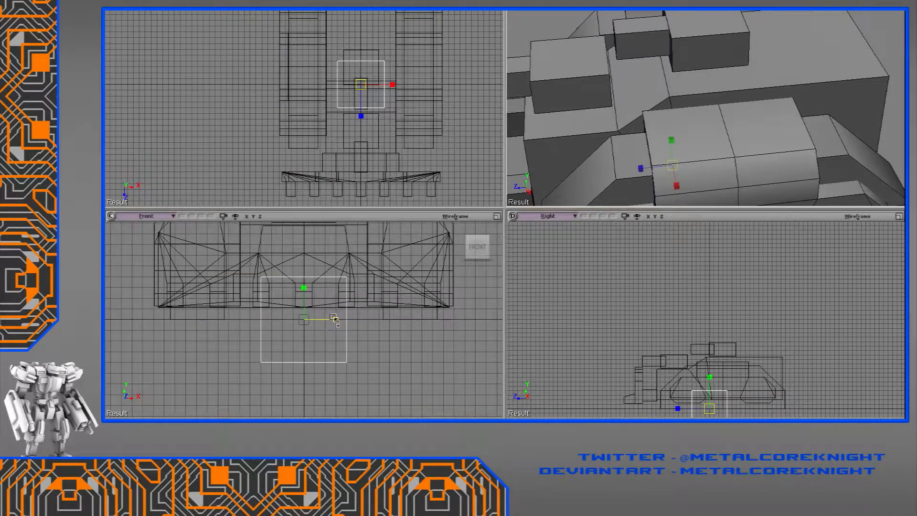
left_click_drag(304, 319, 297, 337)
key("v")
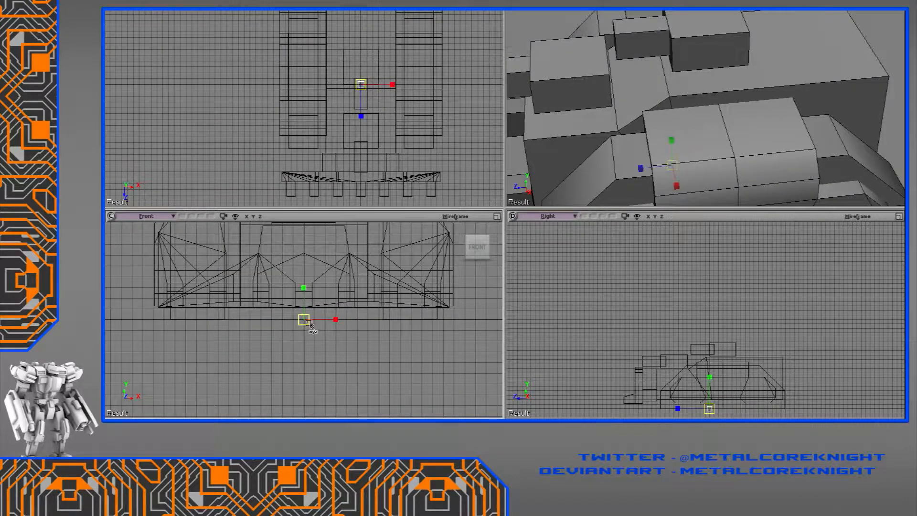
left_click_drag(362, 117, 361, 173)
left_click_drag(361, 85, 433, 101, "ctrl")
scroll(767, 330, "down", 1)
scroll(702, 374, "up", 2)
Raise the slim block from ground level to the top of the right-hand track cover
left_click_drag(707, 330, 698, 173)
scroll(696, 325, "up", 3)
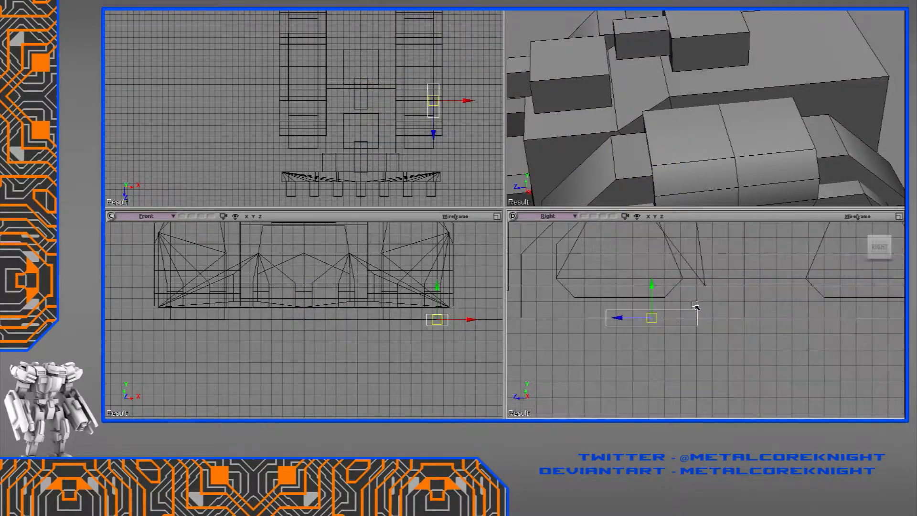
left_click_drag(645, 372, 714, 391)
left_click_drag(727, 357, 729, 320)
left_click_drag(742, 183, 737, 162)
mouse_move(737, 162)
right_mouse_down()
mouse_move(770, 143)
mouse_move(741, 174)
mouse_move(729, 169)
right_mouse_up()
Widen the slim block and position it on the inner top of the track cover, beside the rear turret
key("x")
left_click_drag(732, 129, 791, 142)
key("v")
left_click_drag(704, 106, 704, 102)
left_click_drag(742, 129, 713, 126)
right_click_drag(713, 126, 678, 127)
scroll(683, 119, "up", 3)
key("space")
Examine the added block, the track cover and the front turret block up close
left_click(689, 126)
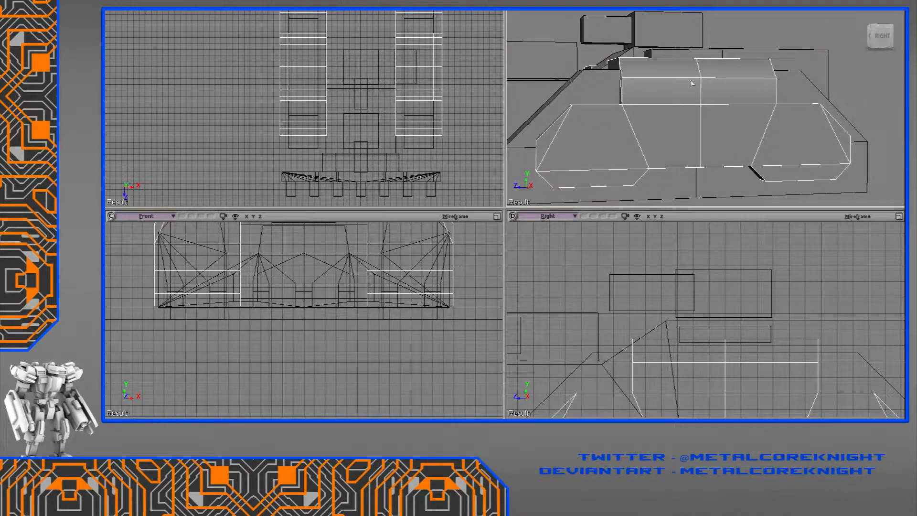
right_click_drag(743, 117, 662, 154)
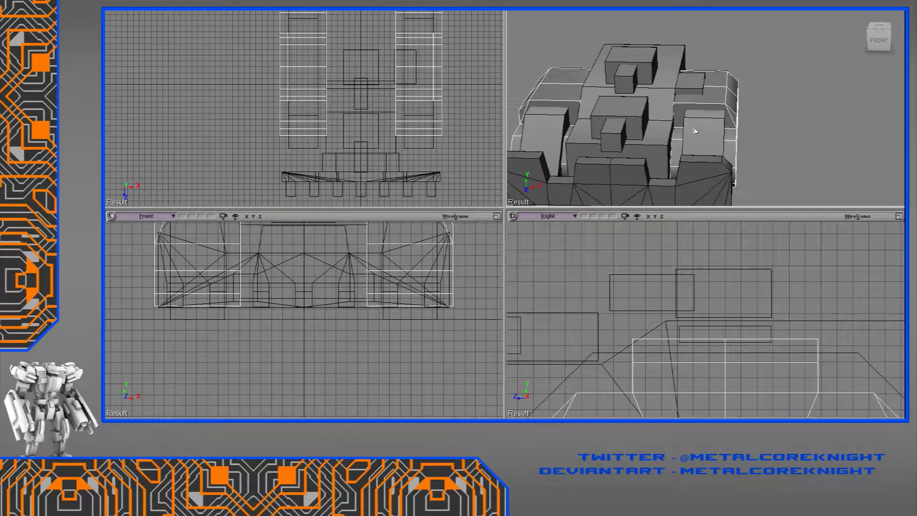
scroll(692, 130, "up", 3)
right_click_drag(692, 129, 638, 124)
left_click(656, 97)
key("f")
scroll(640, 126, "down", 2)
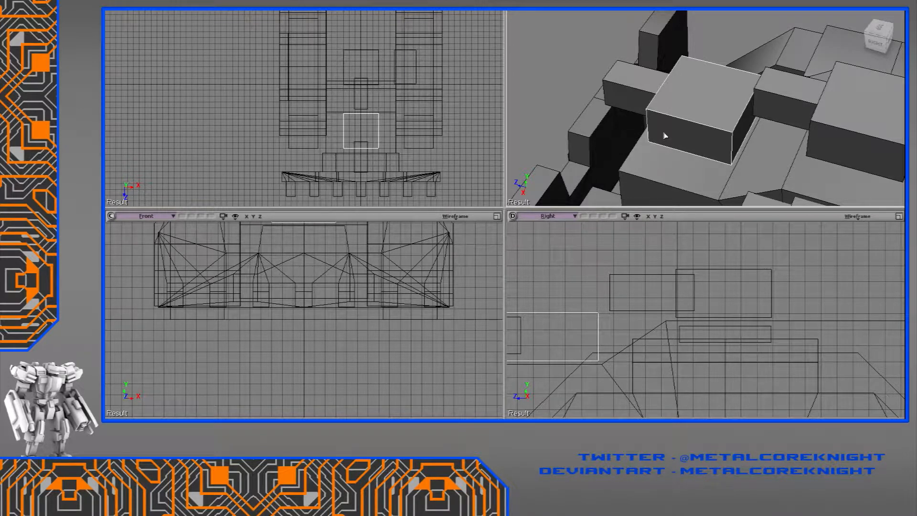
right_click_drag(679, 142, 735, 141)
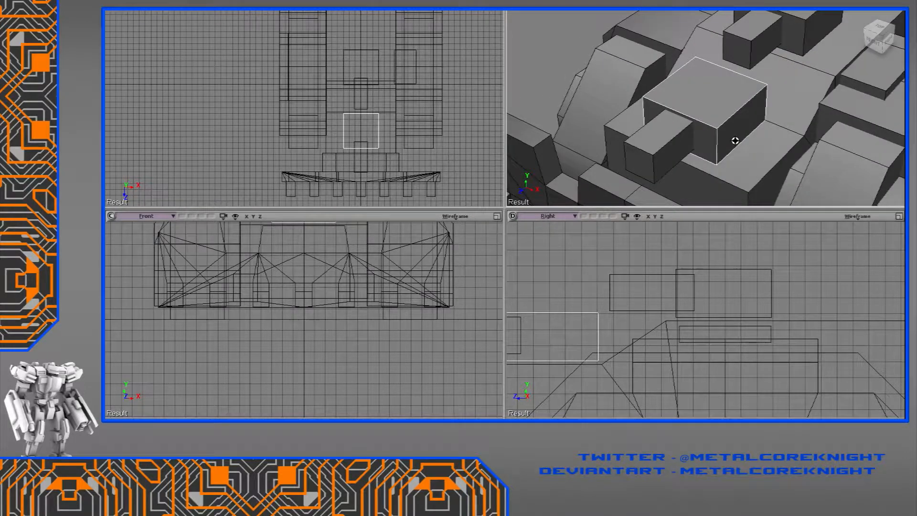
Examine the overall silhouette of the vehicle from a distance and from several angles
scroll(746, 140, "down", 8)
right_click_drag(754, 131, 752, 158)
scroll(759, 120, "down", 8)
mouse_move(766, 95)
left_mouse_down()
mouse_move(764, 114)
mouse_move(682, 148)
mouse_move(713, 114)
left_mouse_up()
key("q")
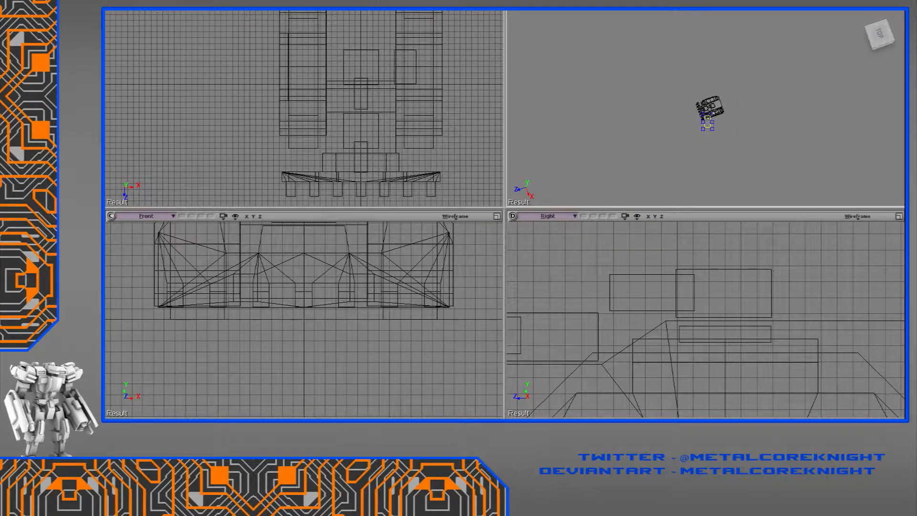
key("shift+q")
scroll(708, 113, "up", 8)
right_click_drag(709, 114, 725, 62)
scroll(718, 85, "down", 6)
left_click_drag(752, 105, 731, 125)
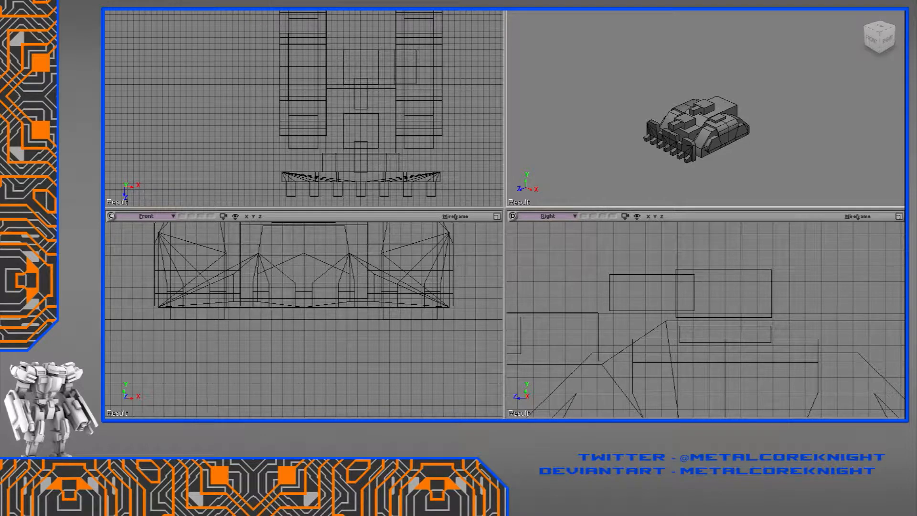
Mirror the slim block on the right-hand track cover to the opposite cover with Duplicate Symmetry across the YZ plane (x=0)
key("F12")
mouse_move(646, 150)
right_mouse_down()
mouse_move(599, 186)
mouse_move(626, 149)
mouse_move(592, 176)
mouse_move(563, 153)
mouse_move(601, 127)
mouse_move(655, 145)
right_mouse_up()
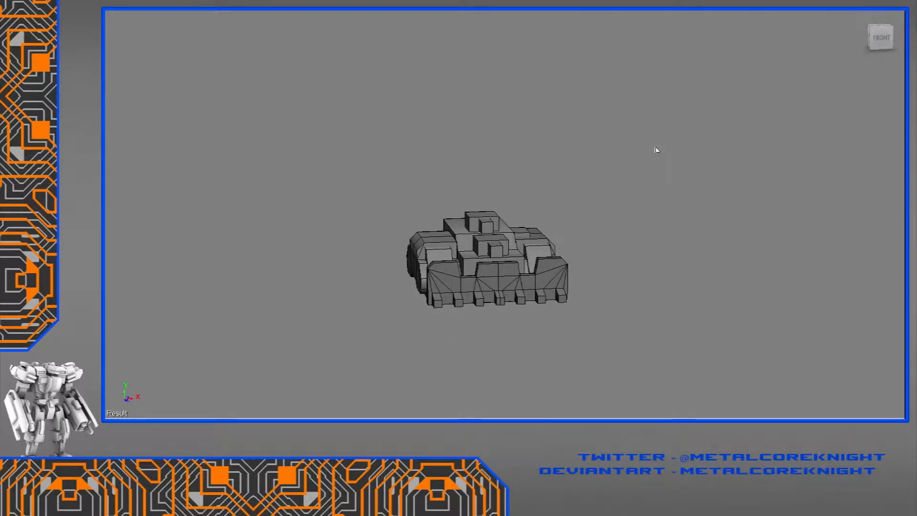
left_click(899, 4)
right_click_drag(778, 100, 709, 155)
scroll(744, 135, "up", 3)
left_click(732, 136)
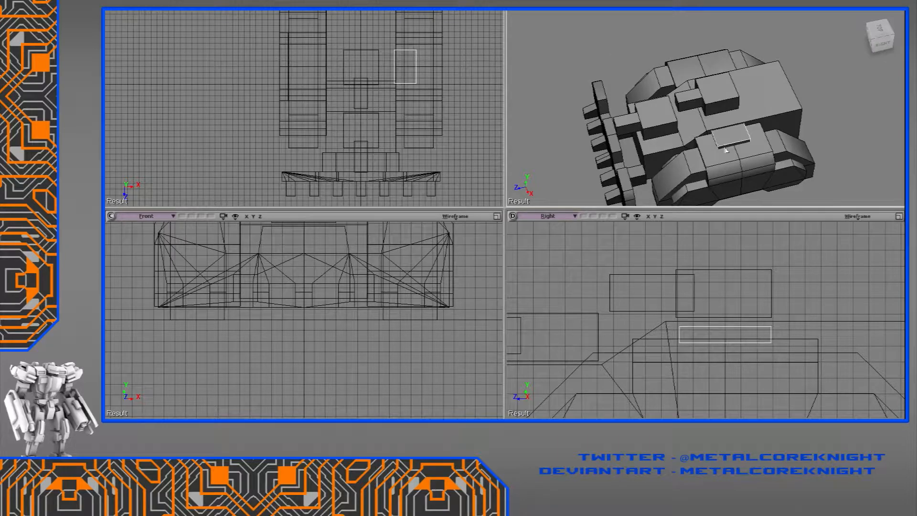
left_click(724, 334)
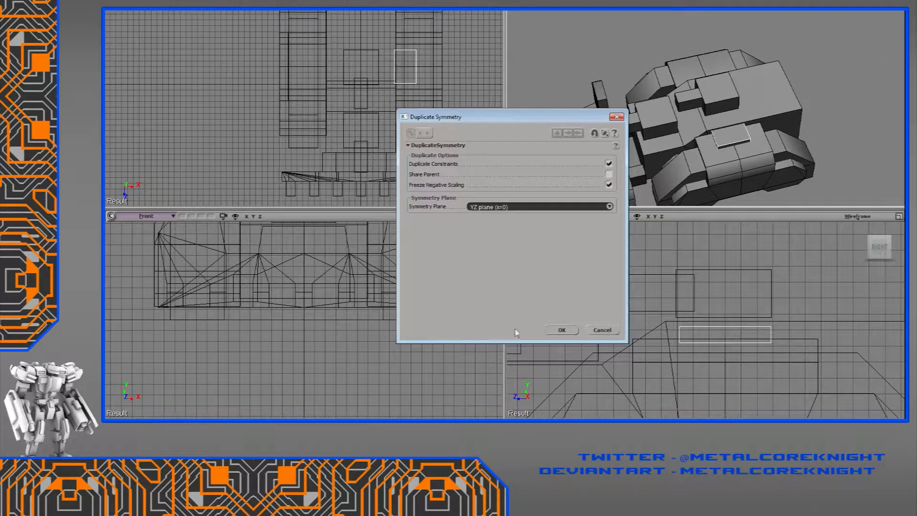
left_click(563, 331)
Lower the top rear points of the main hull to slope its back end down between the tracks
left_click(827, 114)
right_click_drag(827, 115, 781, 118)
left_click(780, 154)
left_click_drag(789, 148, 743, 119)
middle_click_drag(792, 405, 784, 381)
left_click_drag(783, 381, 664, 280)
key("backslash")
key("t")
left_click_drag(781, 271, 716, 313)
key("v")
left_click_drag(725, 268, 732, 313)
Adjust the upper row of points at the hull's rear slope along the hull's length
key("t")
left_click_drag(692, 277, 647, 293)
key("v")
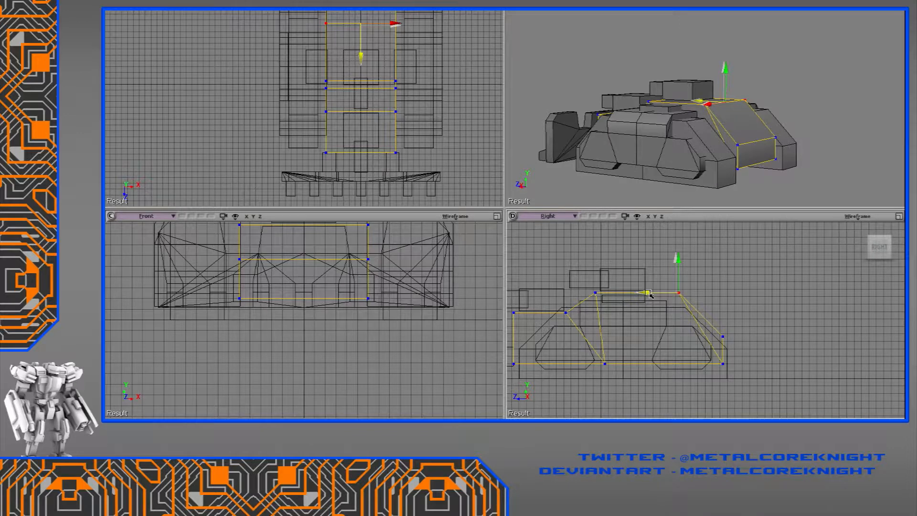
key("space")
key("s")
Examine the reshaped hull rear and the mirrored cover blocks from the side, front and back
right_click_drag(621, 107, 643, 137)
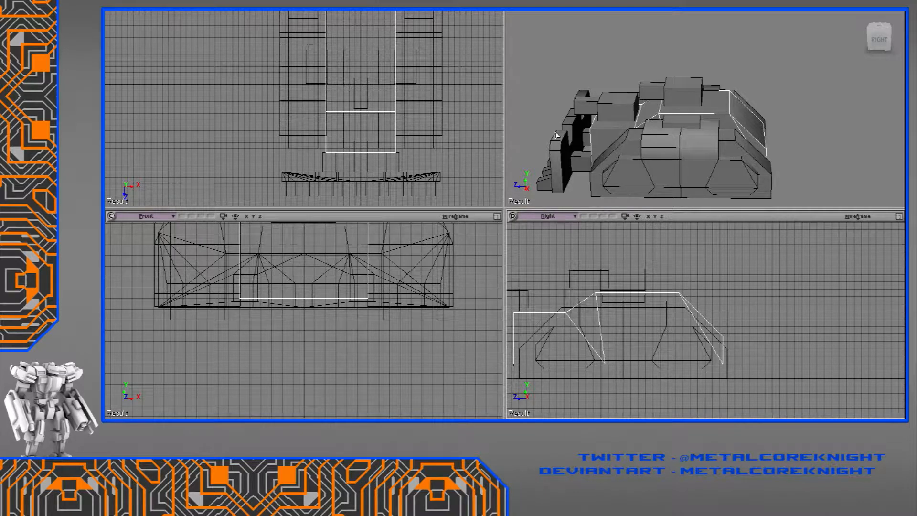
right_click_drag(580, 133, 643, 127)
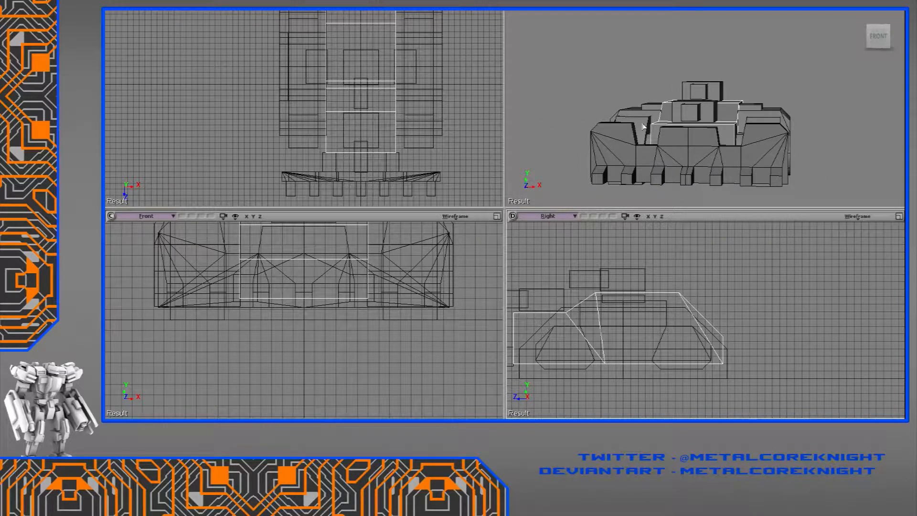
right_click_drag(677, 145, 710, 144)
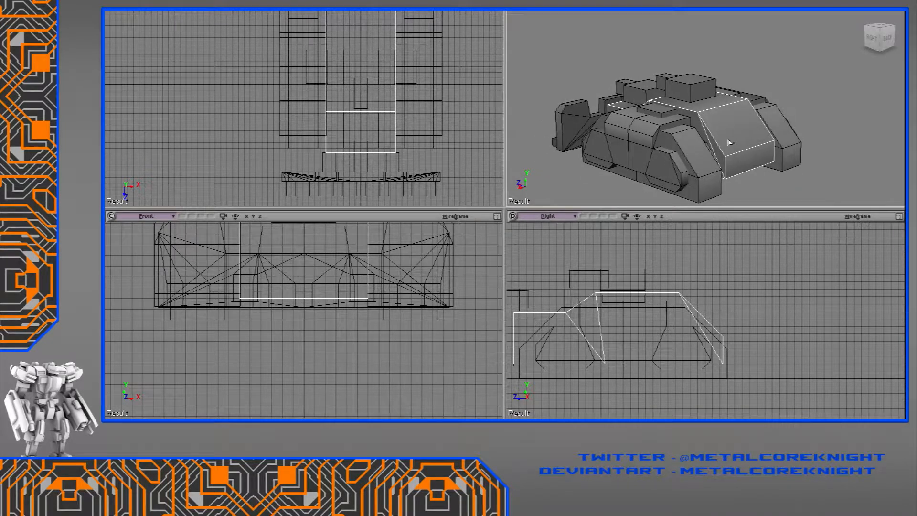
scroll(730, 142, "up", 3)
scroll(745, 153, "down", 4)
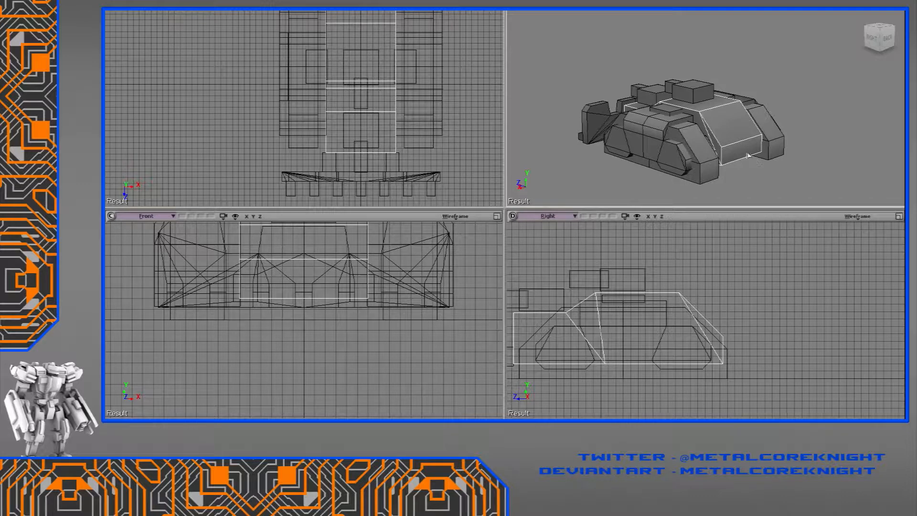
right_click_drag(727, 164, 676, 123)
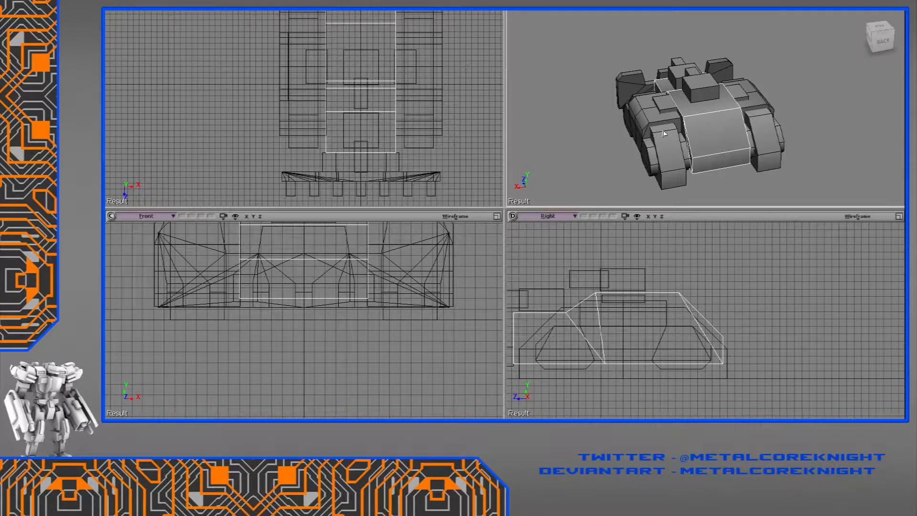
left_click(809, 123)
right_click_drag(809, 123, 680, 131)
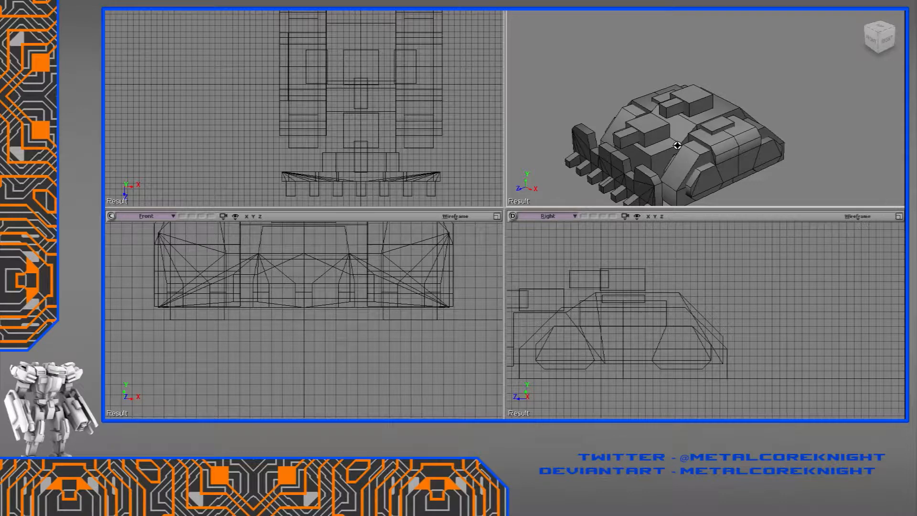
right_click_drag(680, 149, 675, 133)
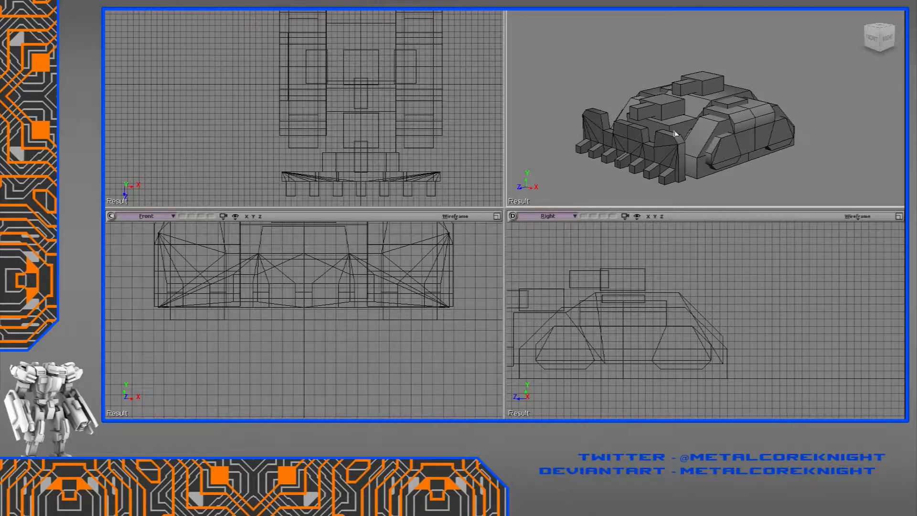
Examine the blade, turrets and track covers of the blocked-out vehicle up close and from a distance
key("s")
right_click_drag(637, 68, 643, 119)
middle_click_drag(643, 119, 662, 111)
right_click_drag(662, 111, 681, 130)
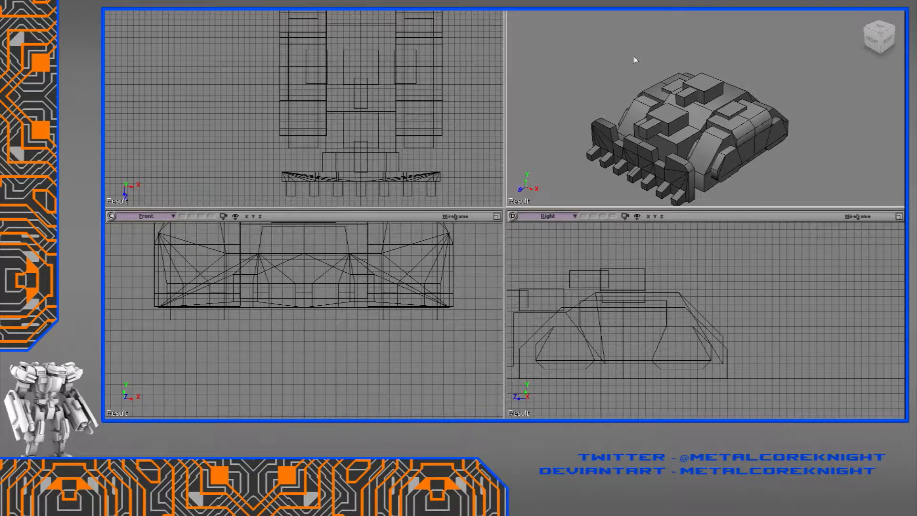
middle_click_drag(604, 78, 663, 117)
scroll(630, 127, "up", 3)
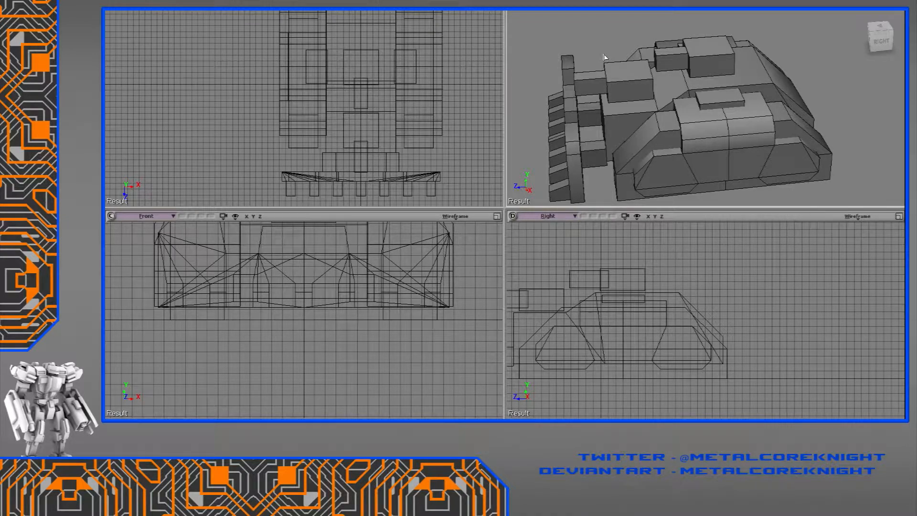
middle_click_drag(652, 83, 665, 106)
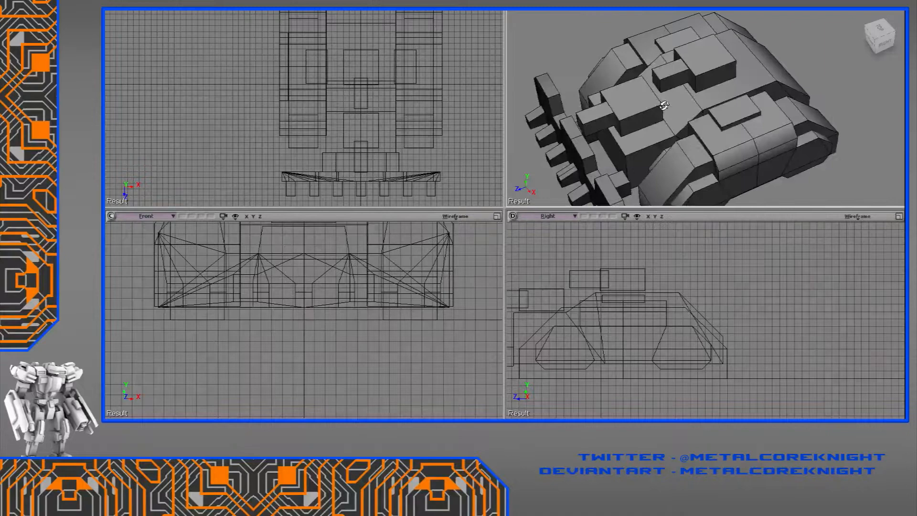
middle_click_drag(688, 77, 744, 104)
scroll(742, 106, "down", 5)
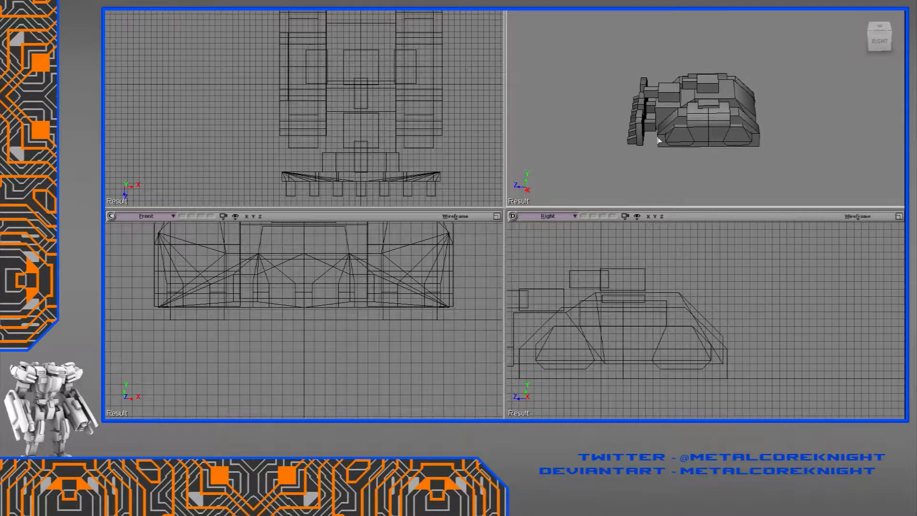
scroll(672, 138, "up", 5)
middle_click_drag(672, 138, 701, 124)
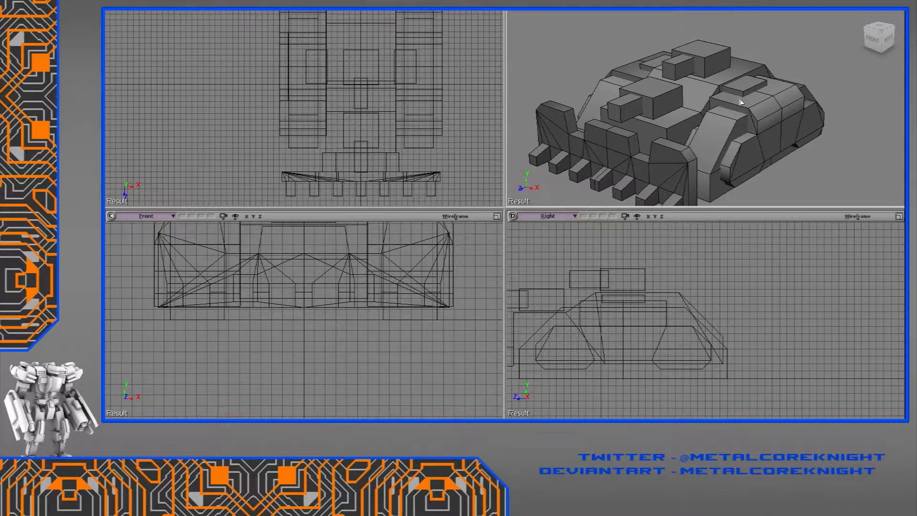
middle_click_drag(766, 115, 711, 108)
Save the vehicle scene and open the recent scene 0 Collection File.scn
key("ctrl+s")
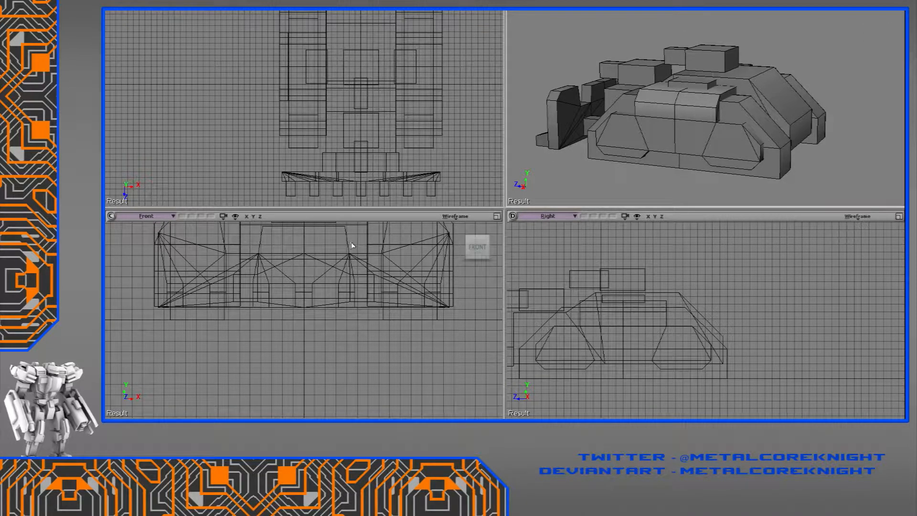
key("alt+f")
mouse_move(115, 217)
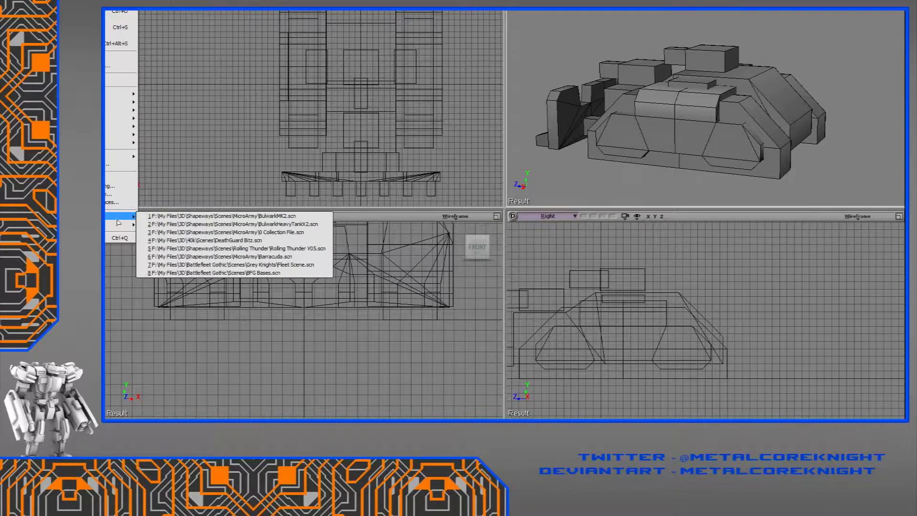
left_click(258, 224)
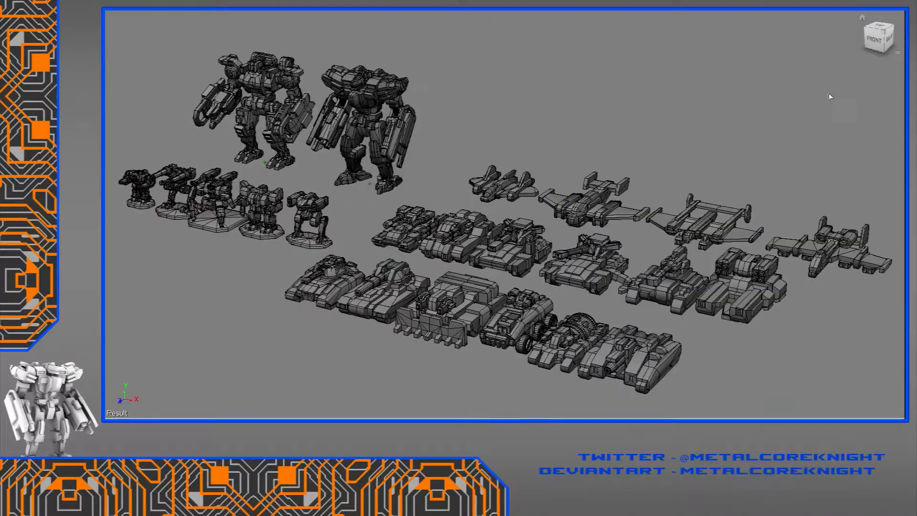
Examine the rows of vehicles in the collection, focusing on the one carrying the large round tank
mouse_move(633, 313)
middle_mouse_down()
mouse_move(657, 326)
mouse_move(633, 324)
middle_mouse_up()
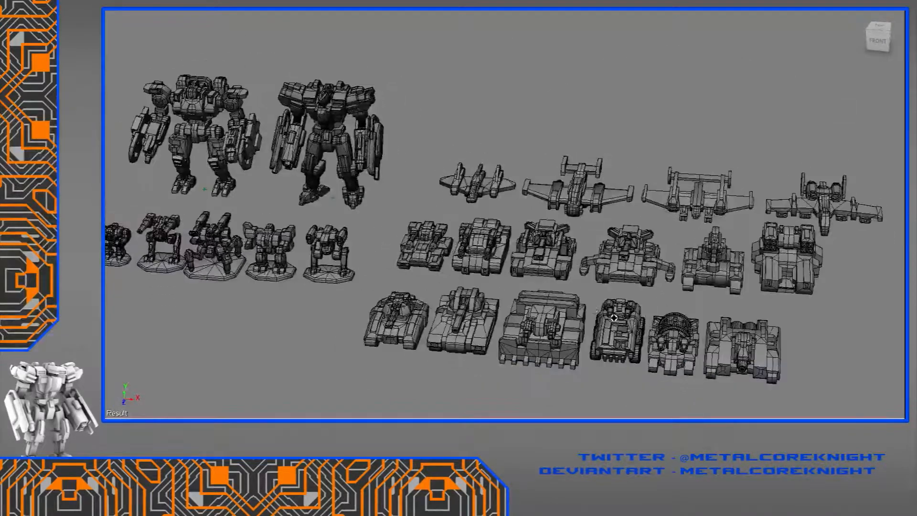
middle_click_drag(522, 304, 525, 265)
left_click(623, 291)
key("f")
scroll(617, 292, "down", 8)
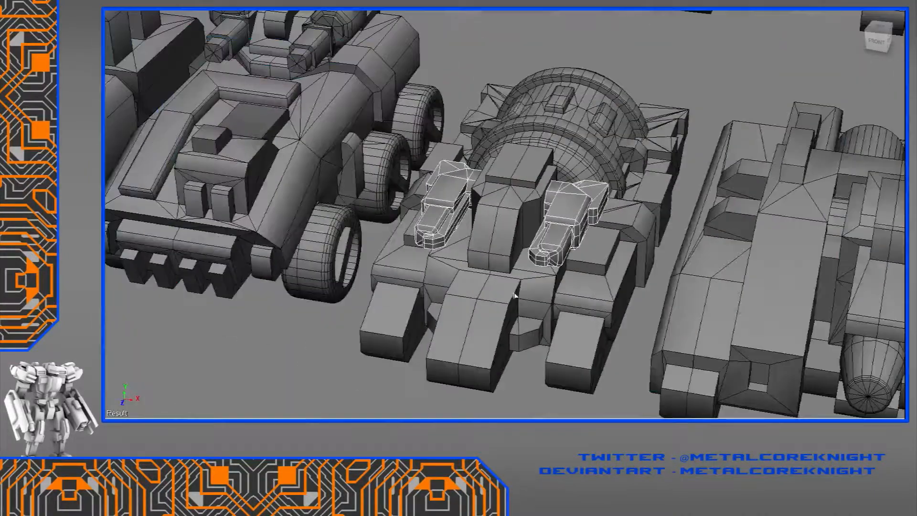
middle_click(516, 292)
scroll(516, 292, "down", 4)
Move the vehicle carrying the large round tank forward out of its row, clear of its neighbours
scroll(519, 277, "down", 4)
middle_click_drag(520, 277, 504, 278)
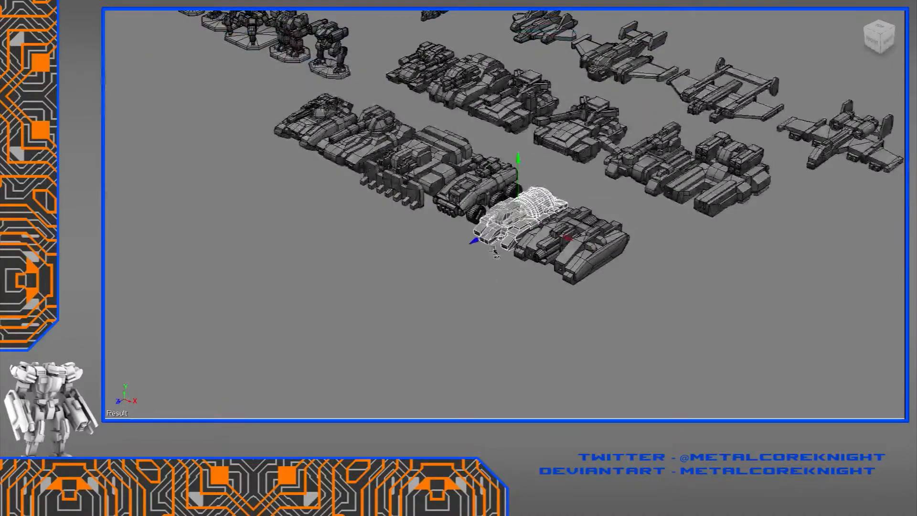
left_click_drag(495, 253, 395, 321)
left_click(385, 257)
Examine the isolated vehicle's twin guns, front hull and round tank from several angles
middle_click_drag(385, 258, 480, 291)
scroll(469, 287, "up", 5)
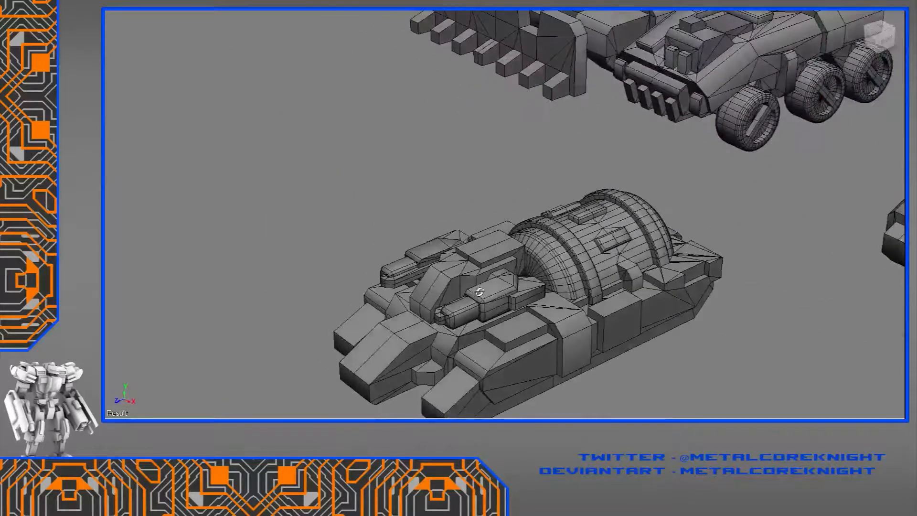
scroll(480, 291, "down", 3)
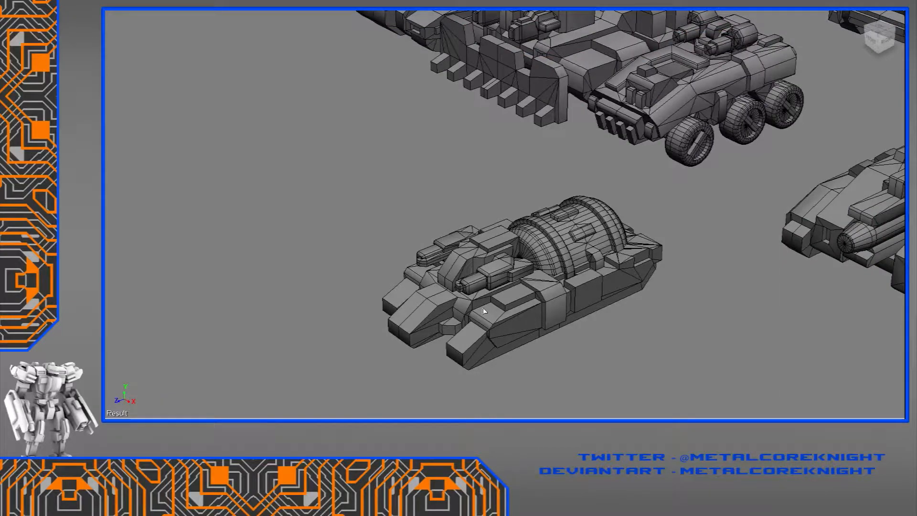
middle_click_drag(510, 298, 445, 291)
mouse_move(549, 290)
middle_mouse_down()
mouse_move(539, 316)
mouse_move(554, 275)
mouse_move(561, 284)
middle_mouse_up()
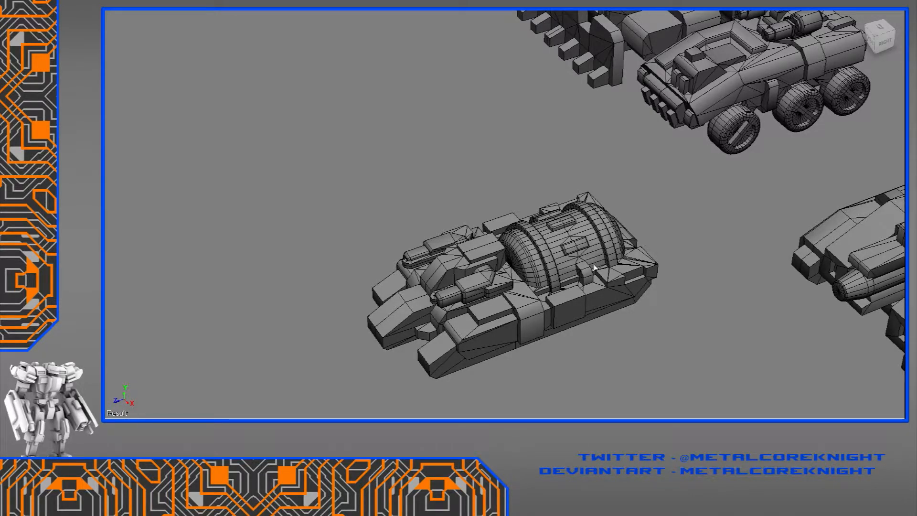
left_click(488, 283)
middle_click_drag(487, 283, 501, 283, "alt")
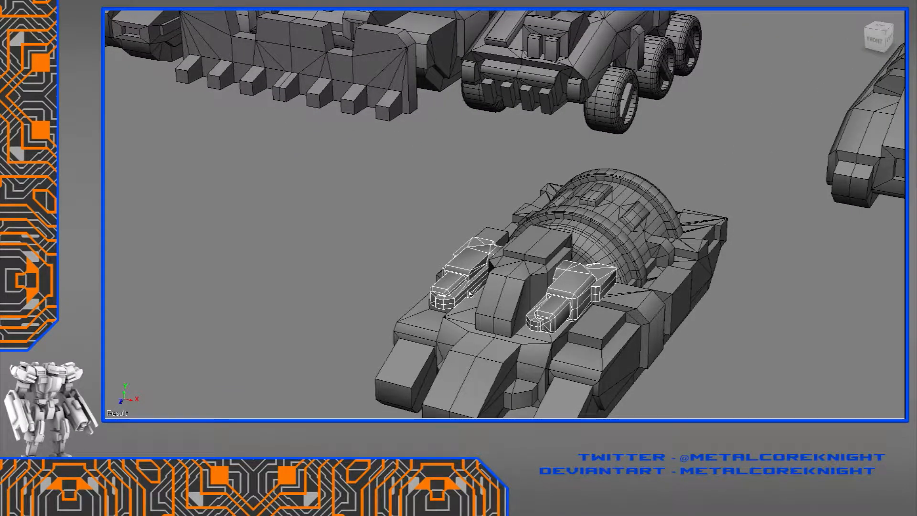
middle_click_drag(526, 282, 463, 299, "alt")
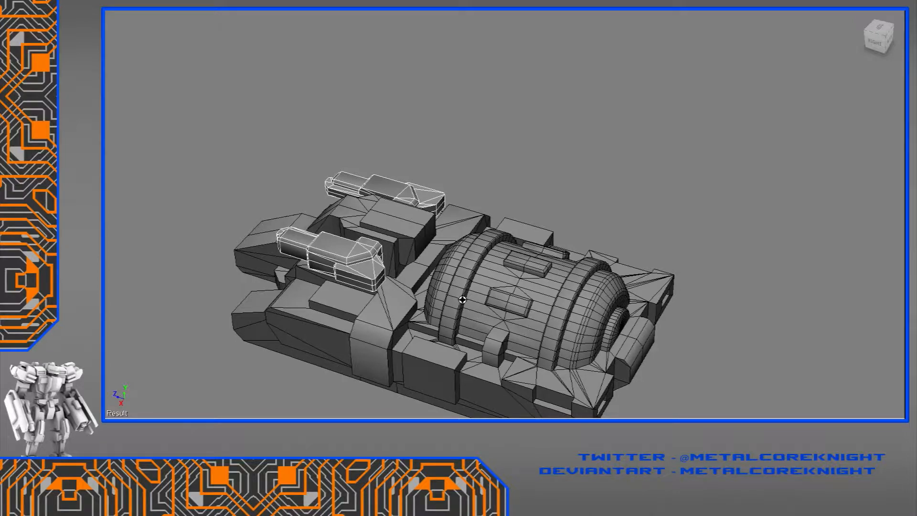
middle_click_drag(463, 300, 495, 279)
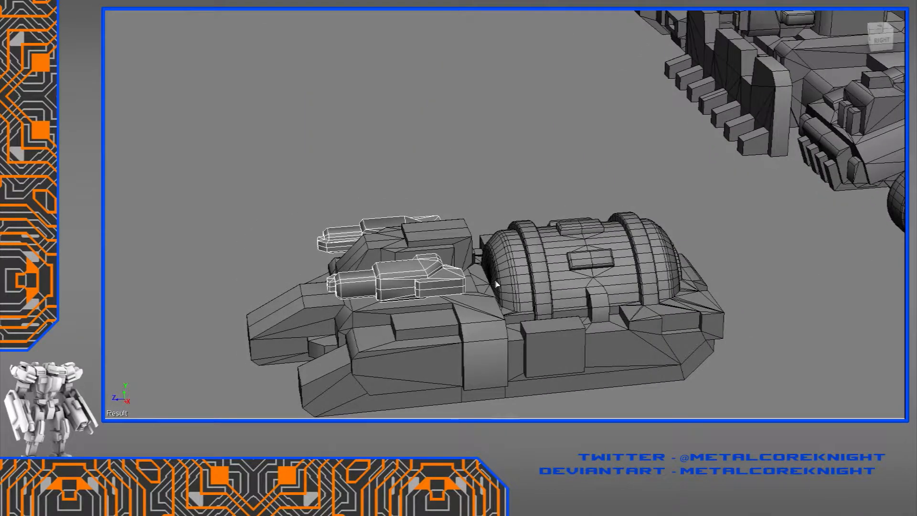
scroll(512, 251, "down", 5)
middle_click_drag(512, 250, 529, 274)
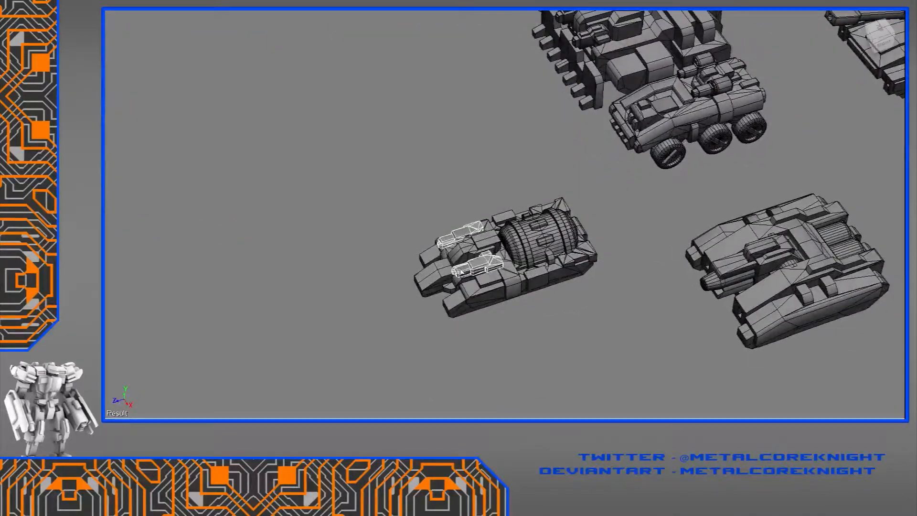
Move the isolated vehicle back into its row between the six-wheeled vehicle and the end tank
left_click(454, 289)
left_click_drag(443, 274, 682, 219)
middle_click_drag(681, 219, 707, 165)
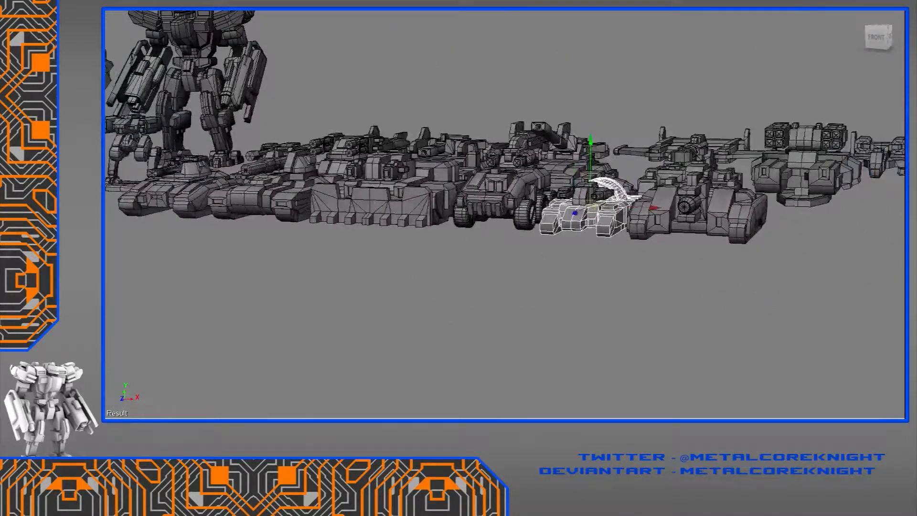
Move the round-tank vehicle along the X axis to a spot beside the tall walkers
key("F12")
scroll(669, 297, "down", 8)
left_click_drag(635, 290, 790, 325)
scroll(789, 325, "up", 6)
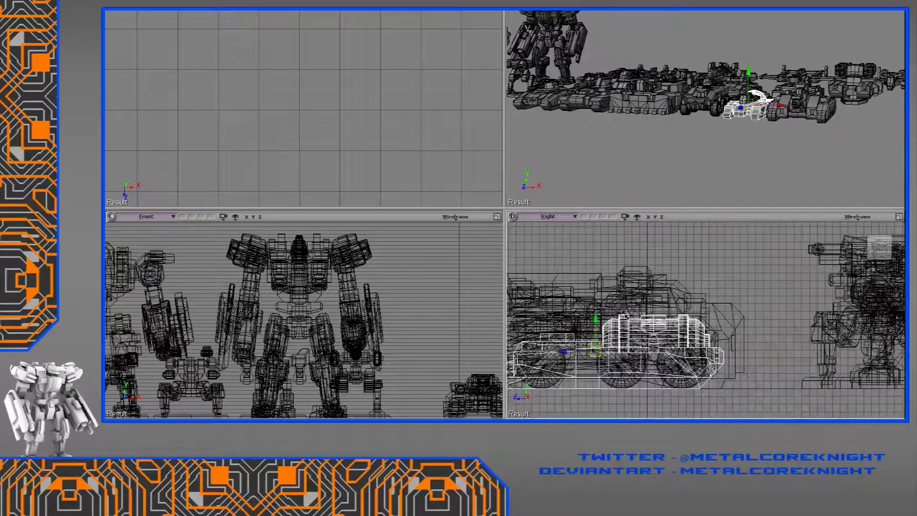
scroll(445, 344, "down", 8)
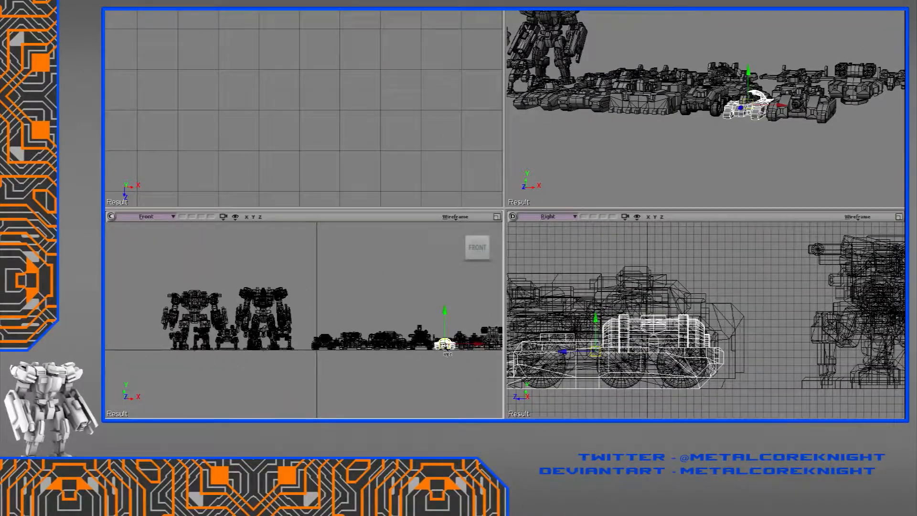
left_click_drag(462, 346, 320, 347)
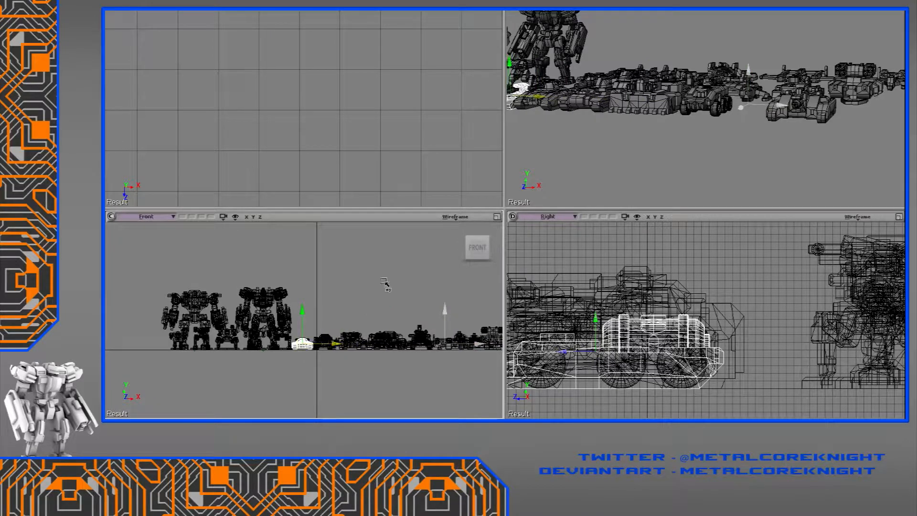
key("f")
Shift the round-tank vehicle forward, away from the neighbouring walker
middle_click_drag(616, 92, 868, 134)
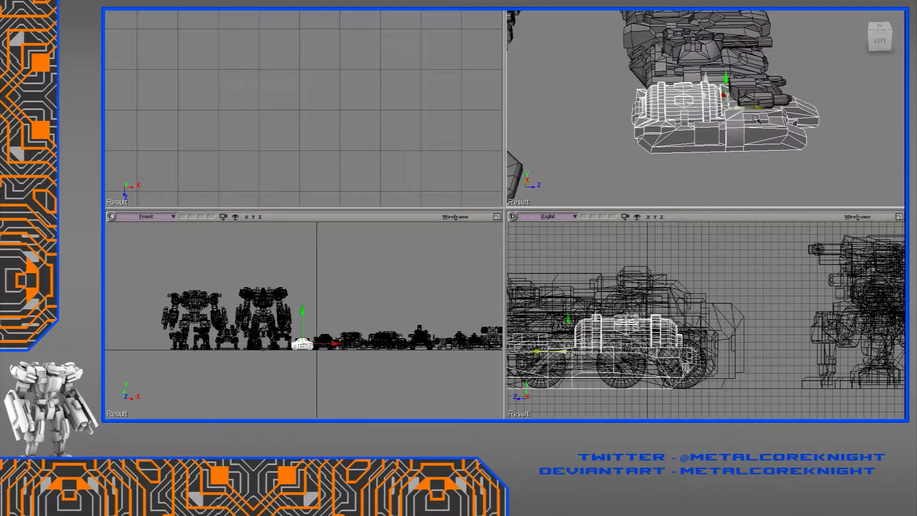
middle_click_drag(733, 108, 735, 135)
left_click_drag(736, 124, 839, 169)
Undo the vehicle's moves beside the walkers and frame it at its place in the row
key("ctrl+z")
key("ctrl+z")
key("m")
key("ctrl+z")
key("f")
middle_click_drag(826, 128, 817, 85)
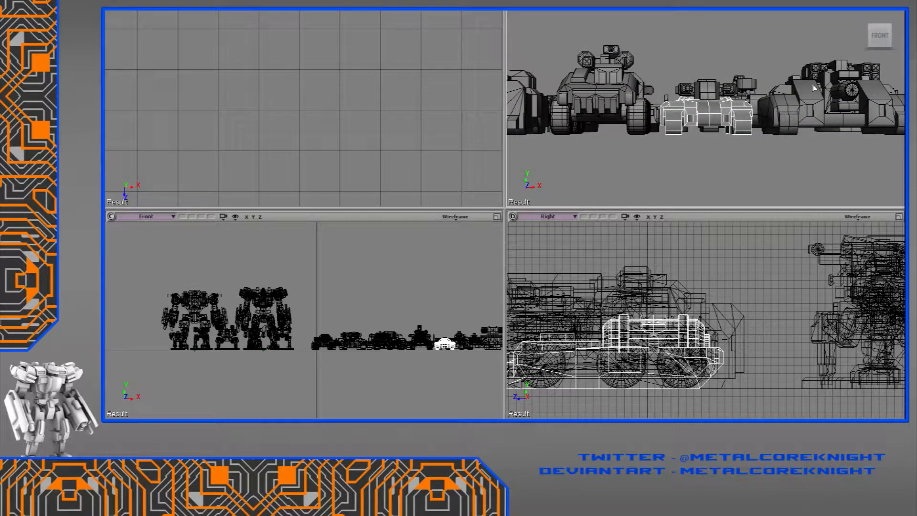
Examine the round-tank vehicle beside its neighbouring tanks from the front, above and the rear
middle_click_drag(731, 94, 714, 138)
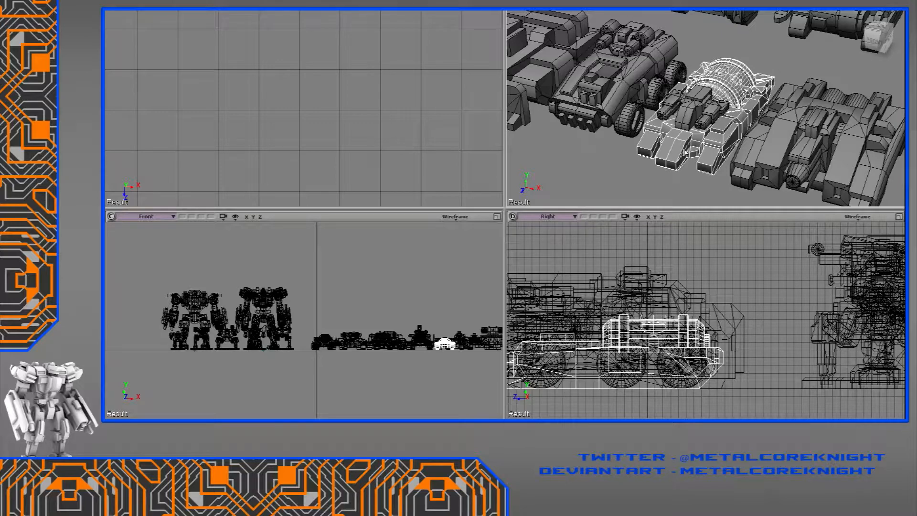
middle_click_drag(697, 146, 645, 184)
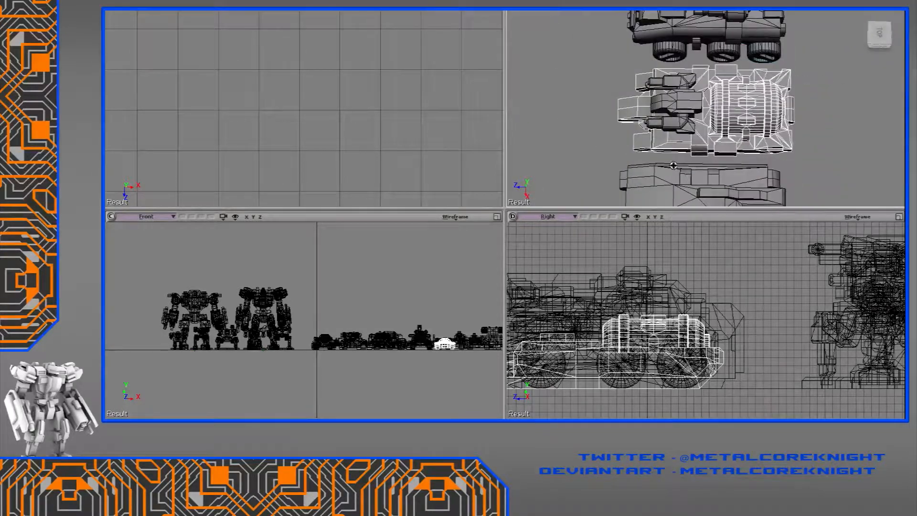
middle_click_drag(700, 143, 713, 143)
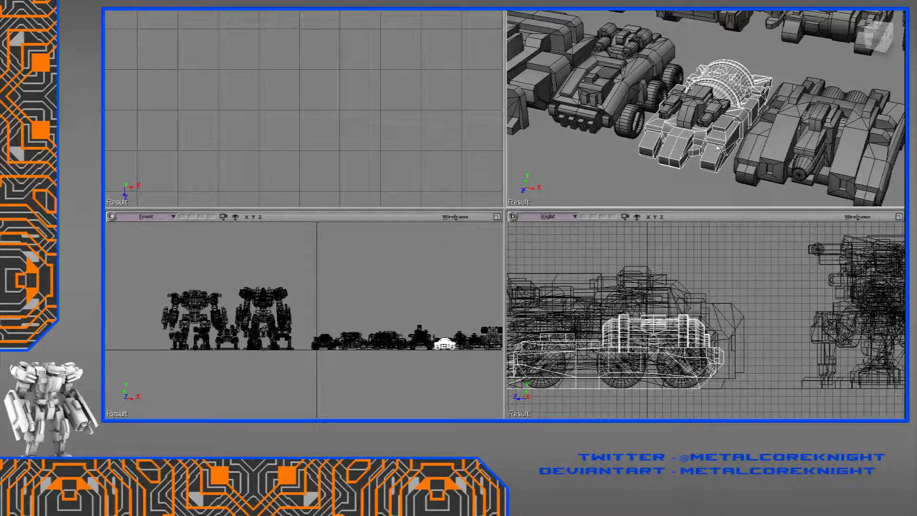
middle_click_drag(718, 148, 728, 170)
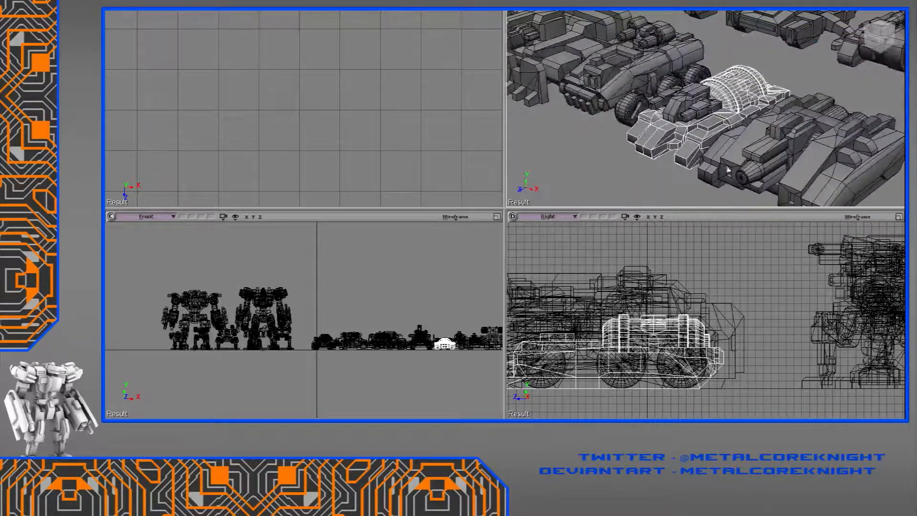
middle_click_drag(721, 136, 643, 145)
scroll(710, 145, "up", 3)
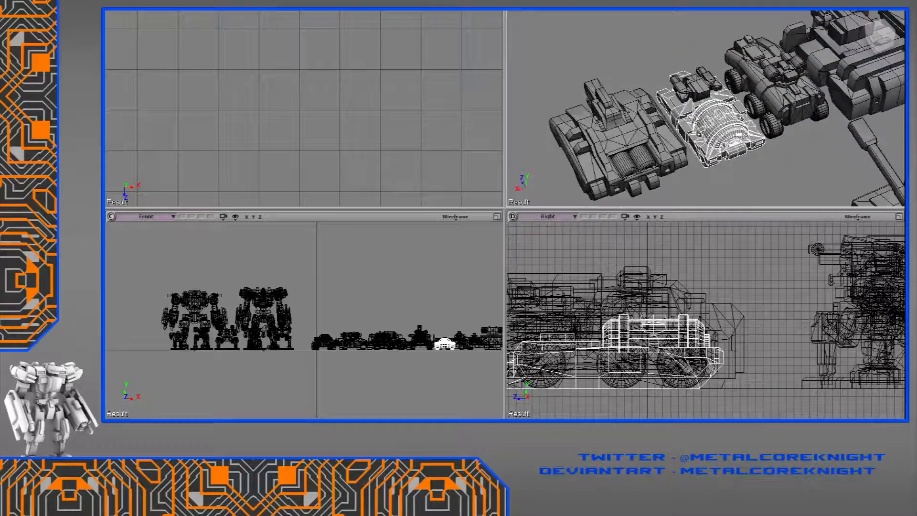
middle_click_drag(727, 137, 687, 125)
scroll(699, 138, "up", 2)
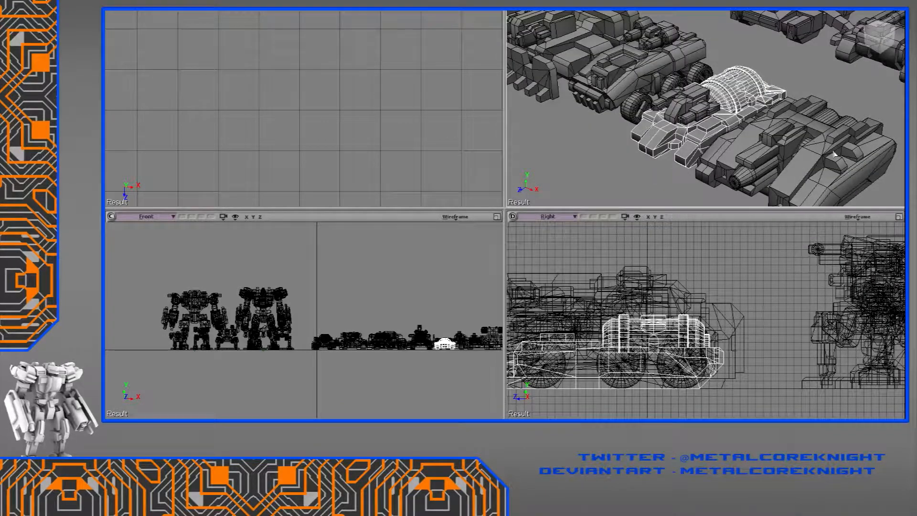
middle_click_drag(828, 150, 790, 93)
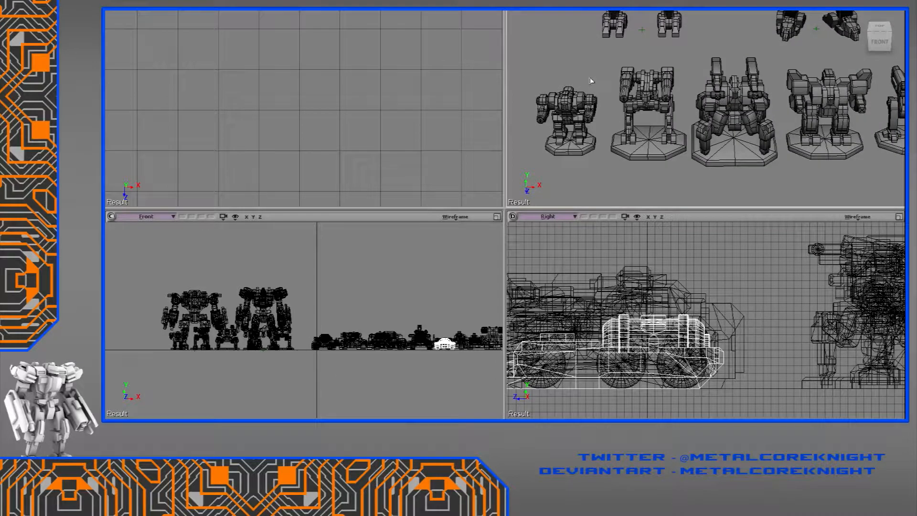
Move the smallest mech along the X axis from the walker row into the group of tanks
left_click(539, 153)
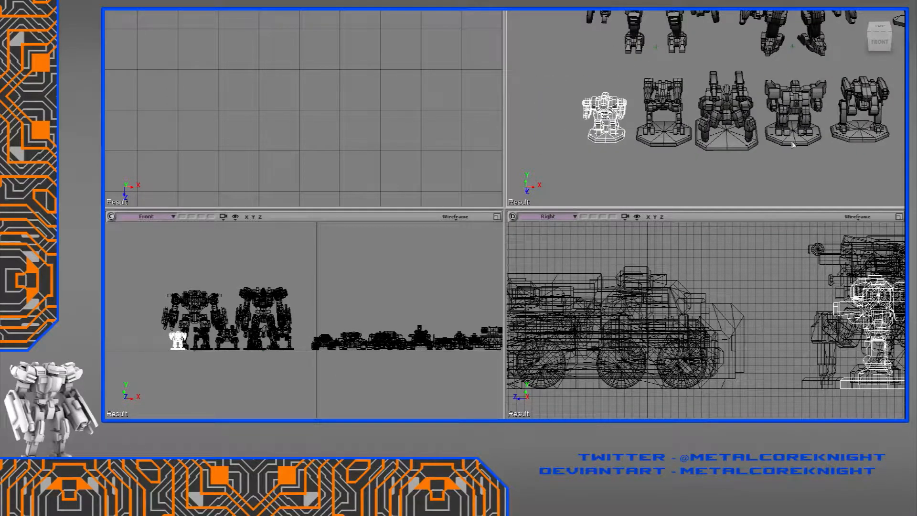
scroll(691, 148, "down", 5)
key("v")
left_click_drag(667, 129, 870, 158)
middle_click_drag(869, 158, 745, 149)
left_click_drag(744, 150, 814, 156)
key("f")
middle_click_drag(814, 155, 743, 100)
middle_click_drag(671, 105, 659, 104)
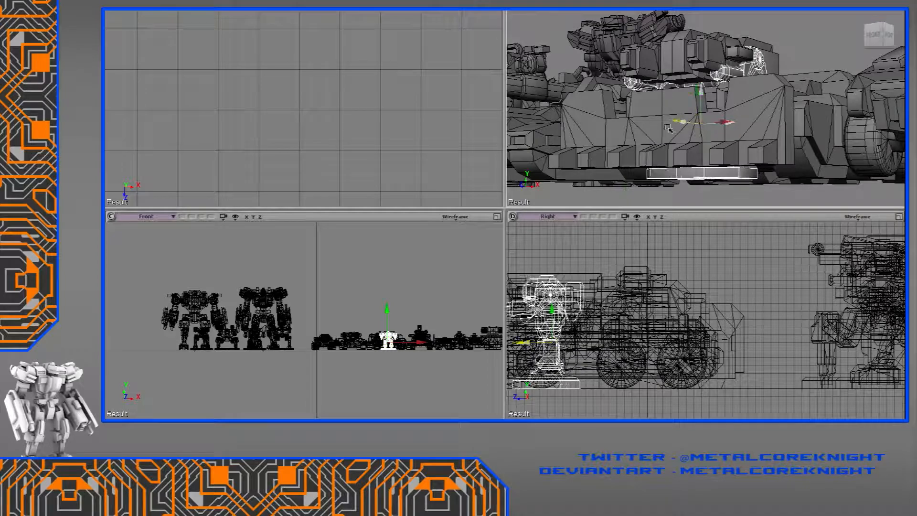
Shift the smallest mech forward and sideways so it stands in front of the vehicle with the toothed front blade
key("f")
left_click_drag(718, 303, 718, 325)
middle_click_drag(702, 143, 685, 133)
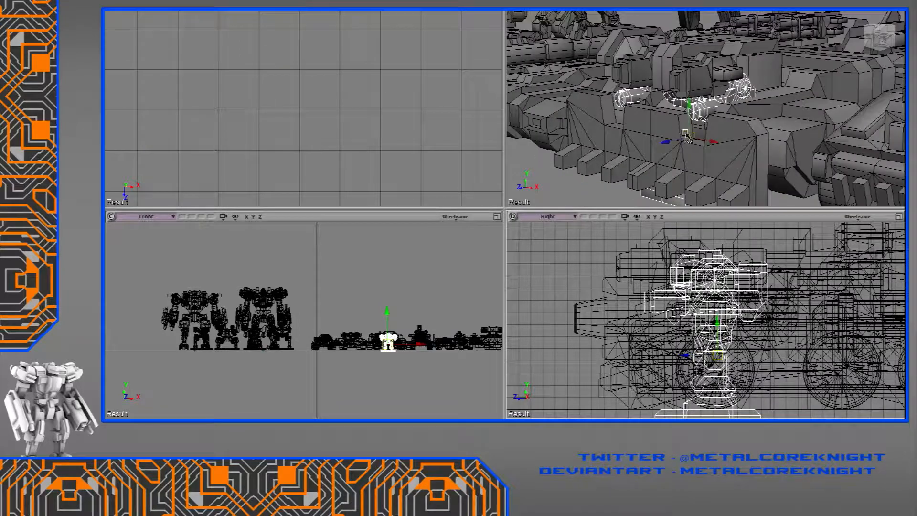
left_click_drag(667, 143, 640, 158)
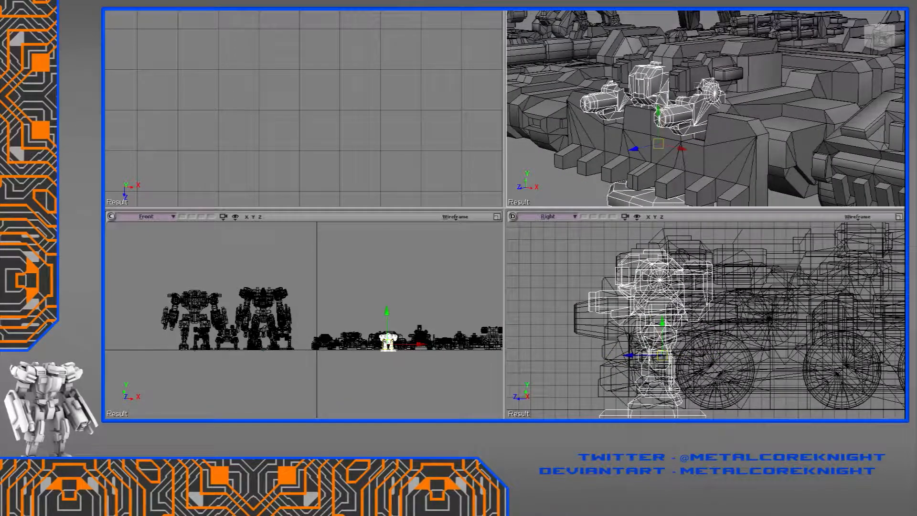
middle_click_drag(650, 128, 713, 140)
left_click_drag(726, 144, 701, 149)
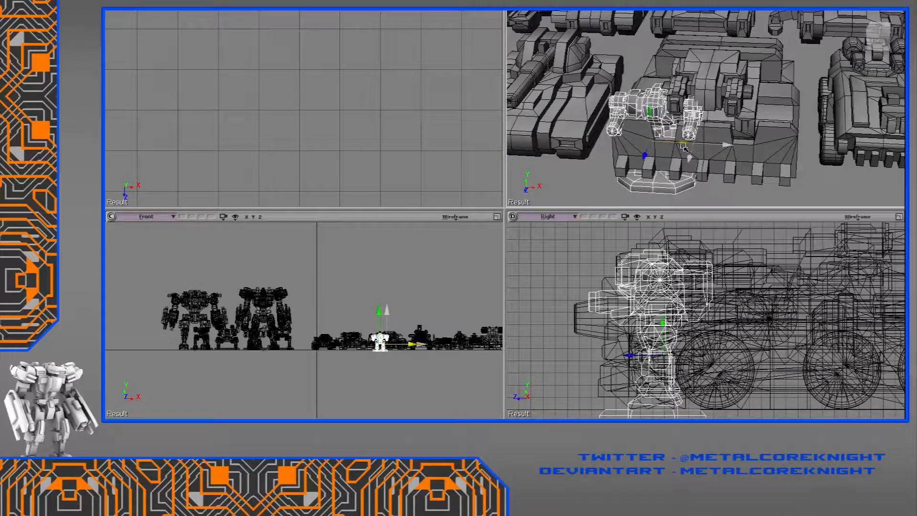
middle_click_drag(686, 149, 728, 130)
mouse_move(727, 137)
left_mouse_down()
mouse_move(754, 132)
mouse_move(717, 131)
left_mouse_up()
left_click_drag(696, 96, 697, 86)
Undo the smallest mech's moves and frame it at its place in the walker row
key("ctrl+z")
key("ctrl+z")
key("ctrl+z")
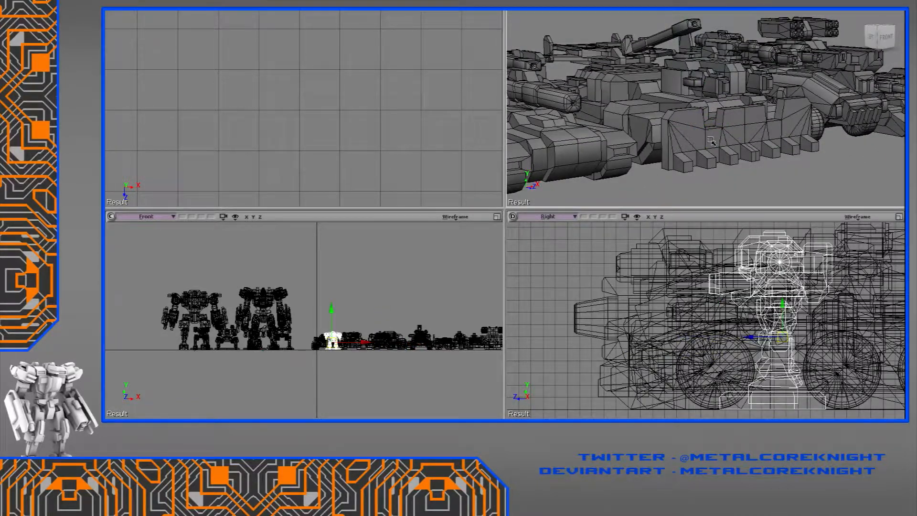
key("ctrl+z")
key("ctrl+z")
key("f")
middle_click_drag(712, 132, 673, 89)
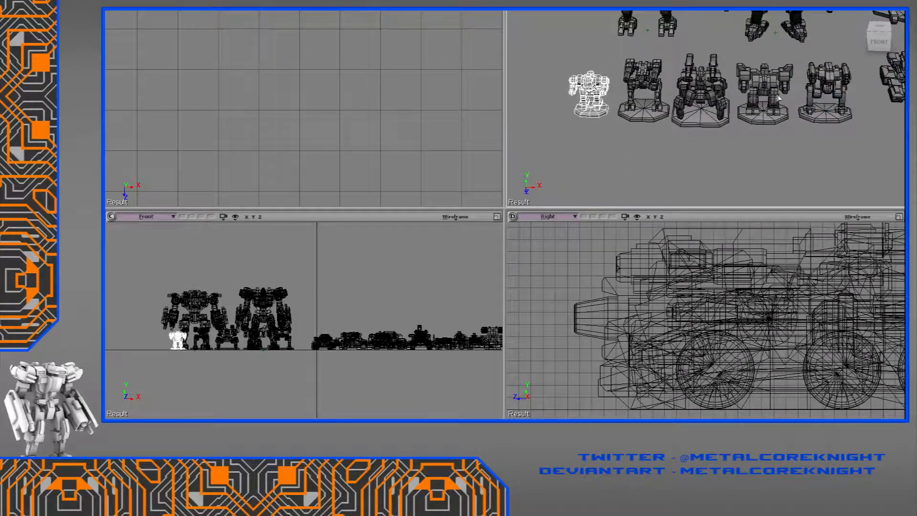
left_click_drag(786, 162, 786, 162)
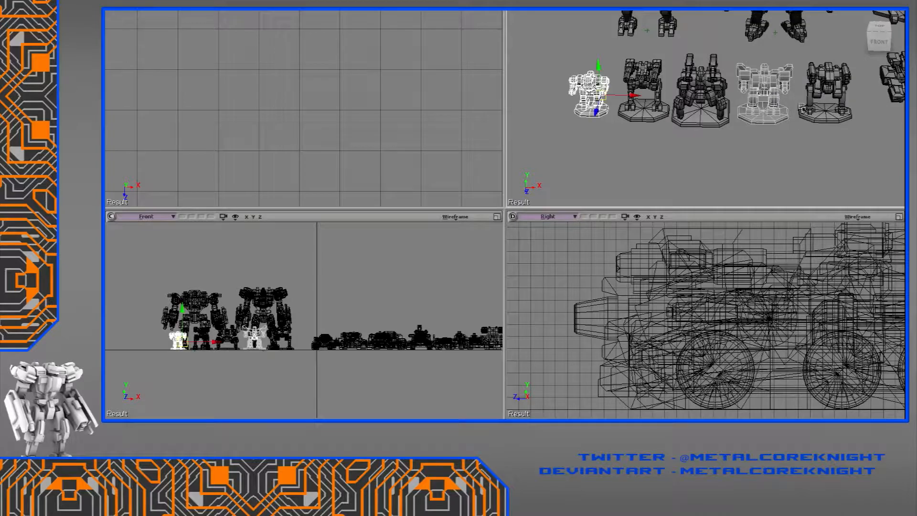
left_click_drag(634, 96, 465, 109)
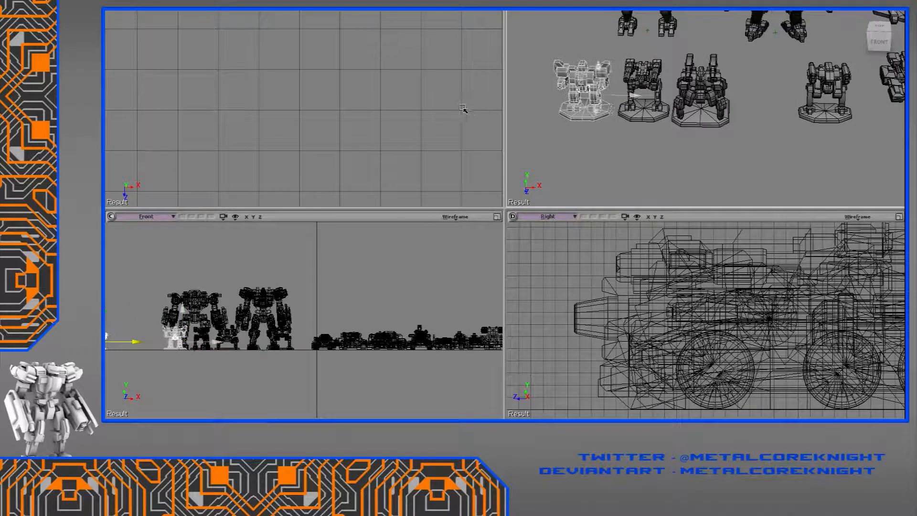
key("ctrl+z")
Move the broad-shouldered mech along the X axis to the end of the row beside the smallest mech
left_click_drag(796, 91, 571, 103)
key("f")
right_click_drag(571, 103, 652, 94)
left_click_drag(652, 94, 608, 113)
right_click_drag(608, 113, 632, 139)
Examine the broad-shouldered mech from behind, the side and the front, comparing it with the smallest mech
middle_click_drag(642, 124, 602, 159)
middle_click_drag(639, 134, 601, 128)
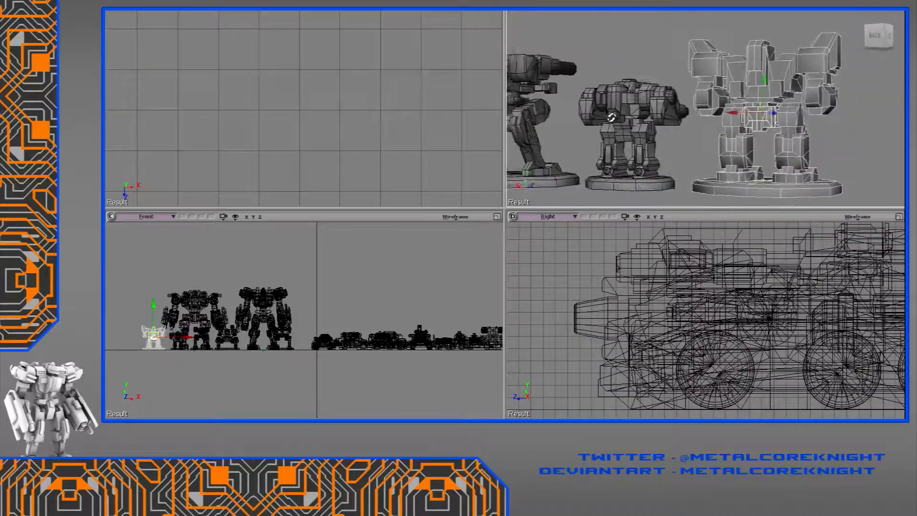
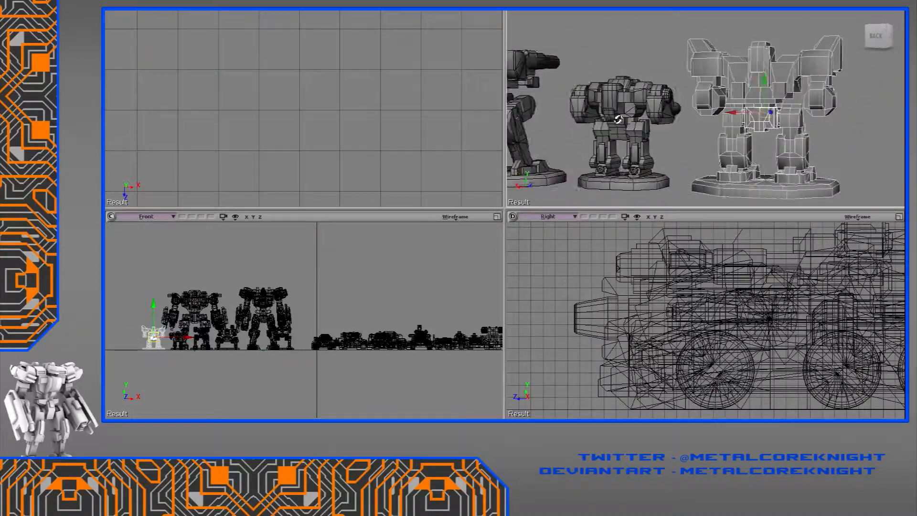
middle_click_drag(614, 136, 655, 146)
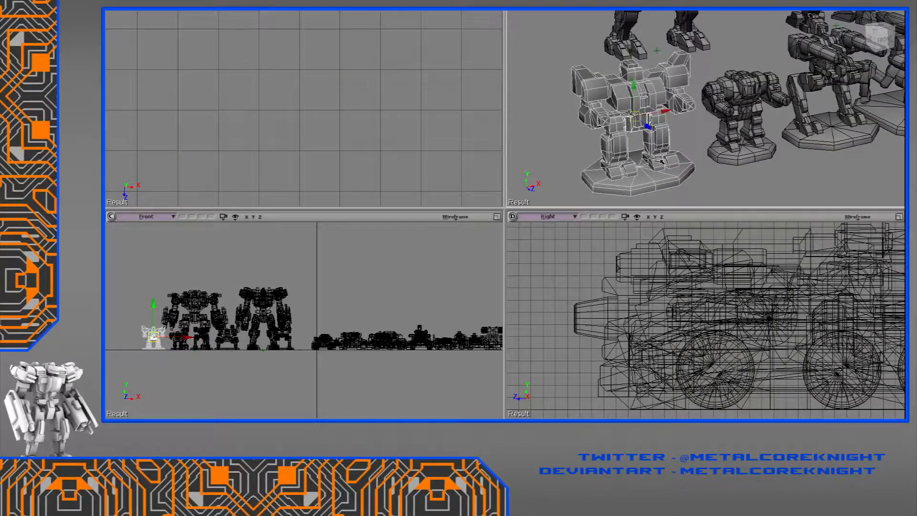
middle_click_drag(653, 162, 662, 90)
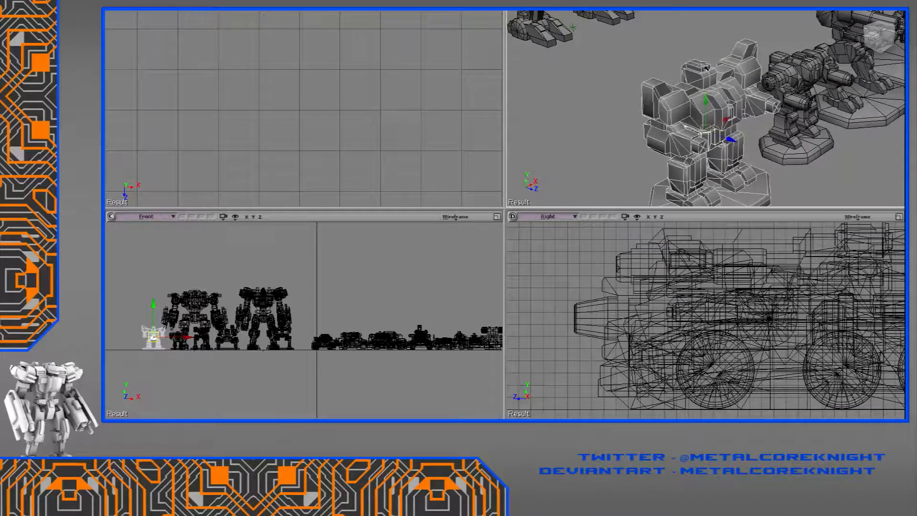
middle_click_drag(740, 74, 734, 71)
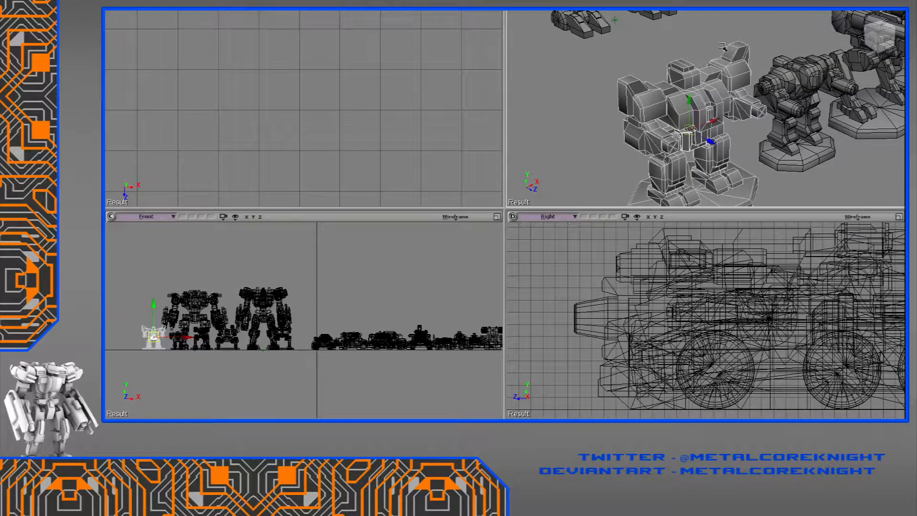
middle_click_drag(690, 71, 670, 113)
scroll(703, 90, "up", 3)
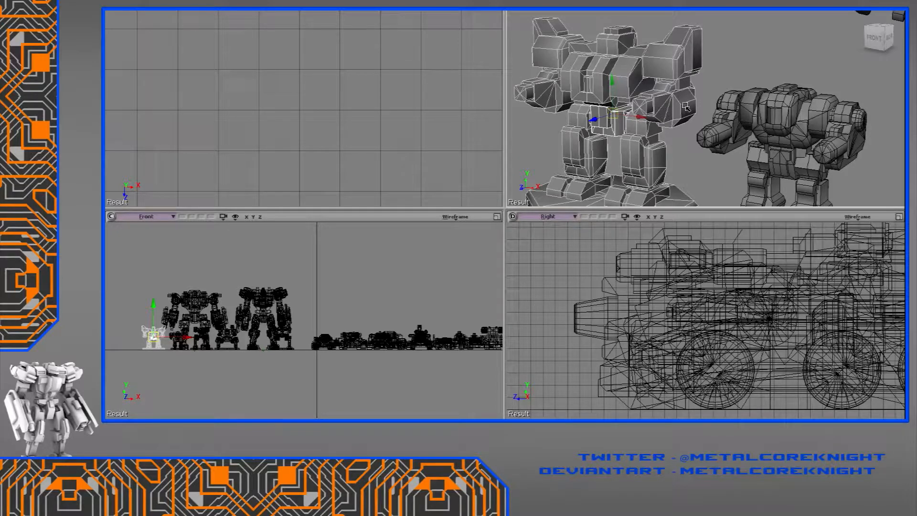
scroll(740, 63, "down", 3)
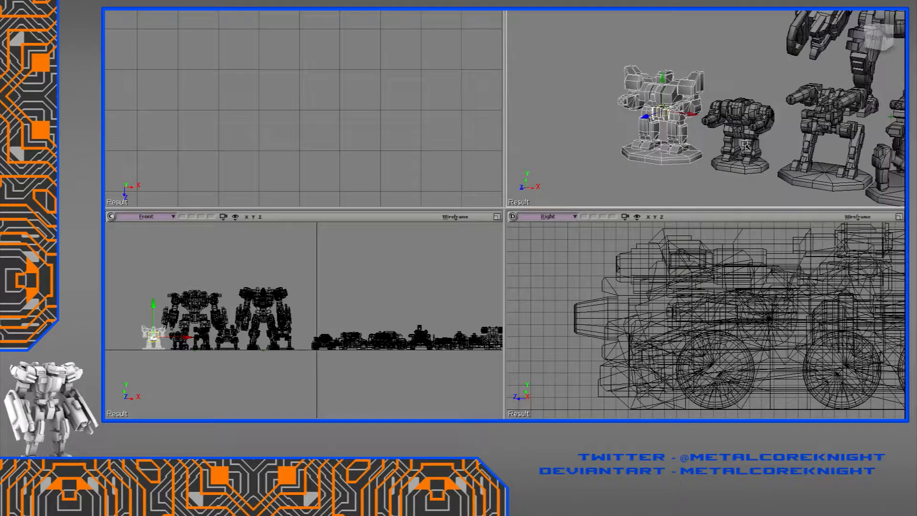
Undo the broad-shouldered mech's move and bring the twin-pod walker to the end of the row beside the smallest mech
key("ctrl+z")
scroll(745, 143, "down", 2)
middle_click_drag(801, 145, 766, 143)
left_click_drag(824, 173, 561, 108)
left_click(567, 71)
scroll(596, 89, "up", 2)
middle_click_drag(567, 71, 717, 96)
scroll(716, 98, "up", 4)
Examine the twin-pod walker's legs and weapon pods from the front and sides beside the smallest mech
middle_click_drag(731, 139, 739, 116)
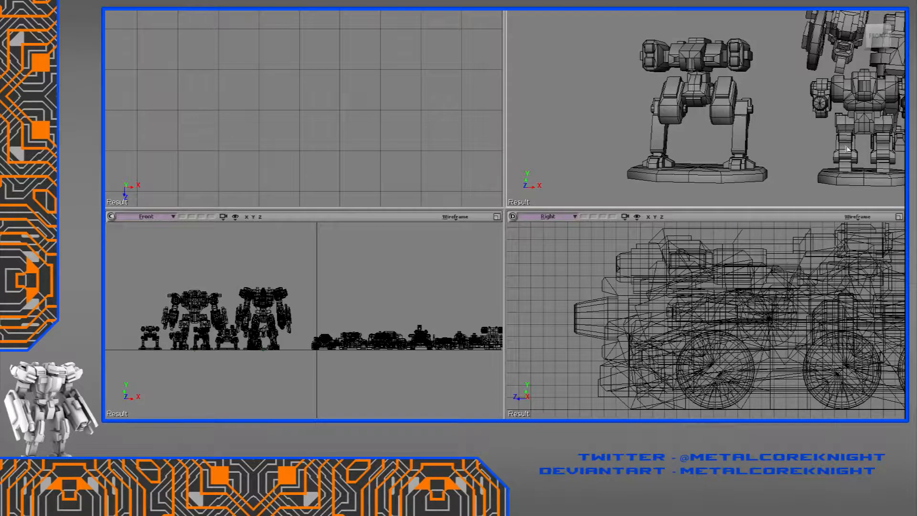
middle_click_drag(844, 144, 658, 123)
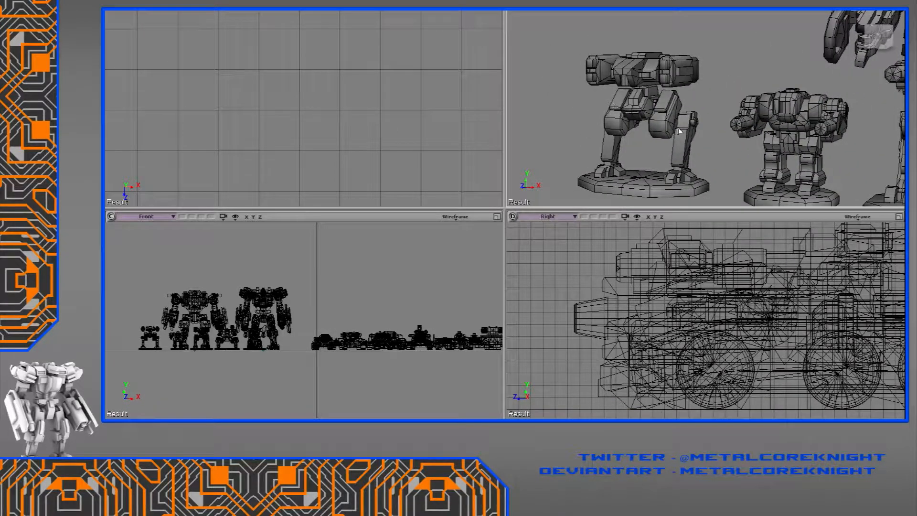
middle_click_drag(676, 152, 641, 111)
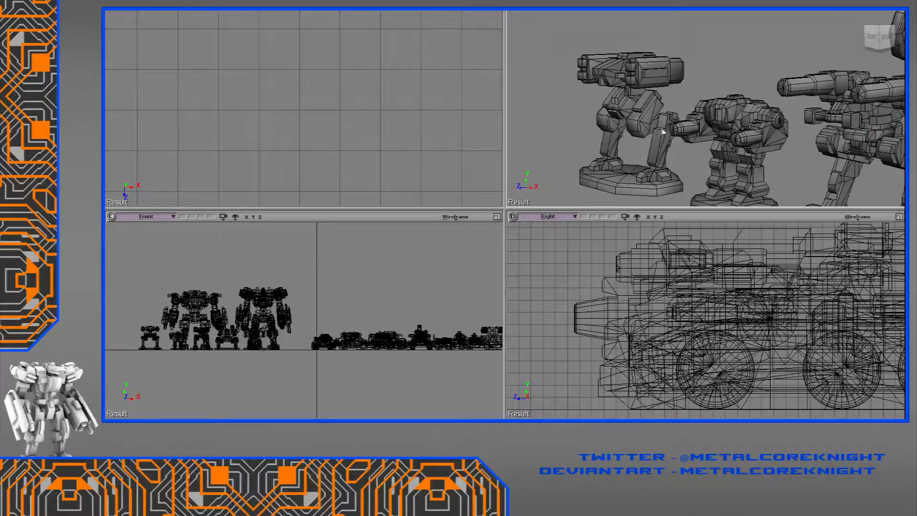
middle_click_drag(640, 153, 669, 128)
left_click(698, 87)
middle_click_drag(688, 95, 797, 96)
left_click_drag(806, 96, 746, 96)
key("ctrl+z")
left_click(830, 101)
middle_click_drag(830, 102, 797, 122)
Try to box-select the upper body and weapon pods of the twin-pod walker
left_click_drag(626, 98, 869, 62)
scroll(656, 65, "down", 3)
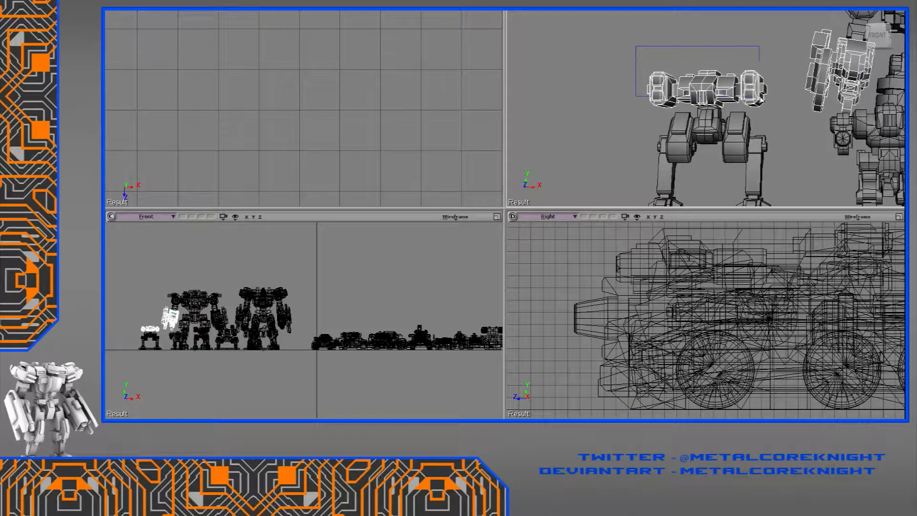
left_click_drag(758, 96, 757, 98)
scroll(754, 105, "down", 2)
left_click_drag(707, 67, 706, 68)
right_click_drag(732, 40, 716, 124)
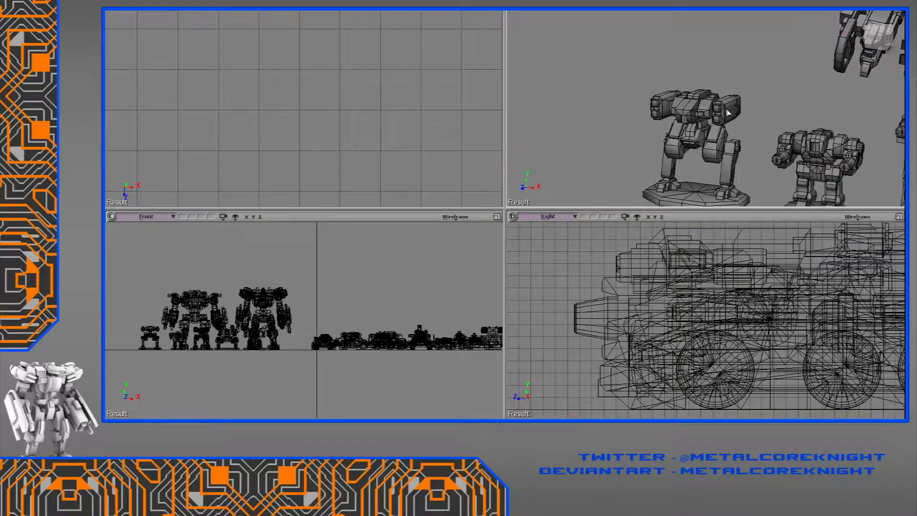
Select both weapon pods of the twin-pod walker and try rotating them
left_click(665, 102, "shift")
left_click_drag(713, 97, 724, 65)
left_click(730, 57)
right_click_drag(730, 58, 693, 118)
left_click(682, 103)
left_click_drag(707, 91, 747, 104)
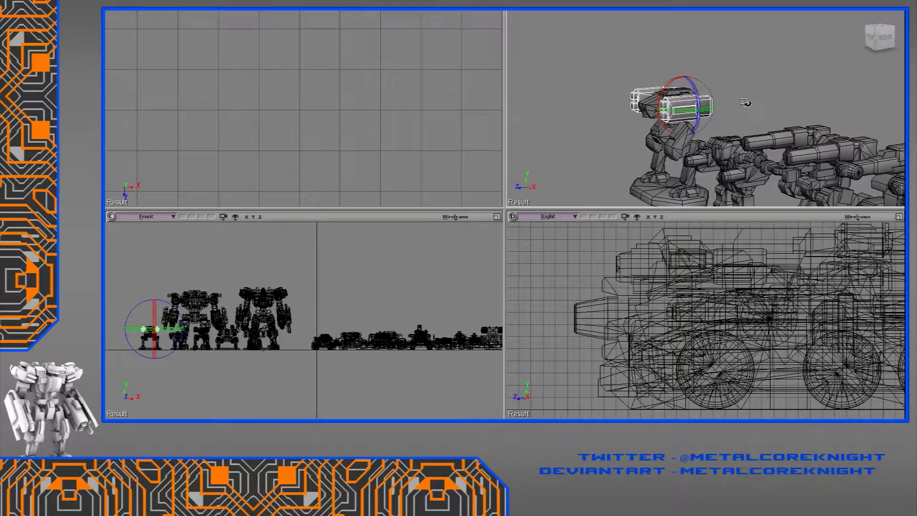
Undo the twin-pod walker's trial changes and its move, restoring it to its place in the row
left_click(744, 95)
right_click_drag(744, 96, 749, 125)
left_click_drag(748, 126, 751, 62)
middle_click_drag(751, 62, 744, 135)
left_click_drag(743, 135, 641, 134)
right_click_drag(640, 134, 627, 135)
key("ctrl+z")
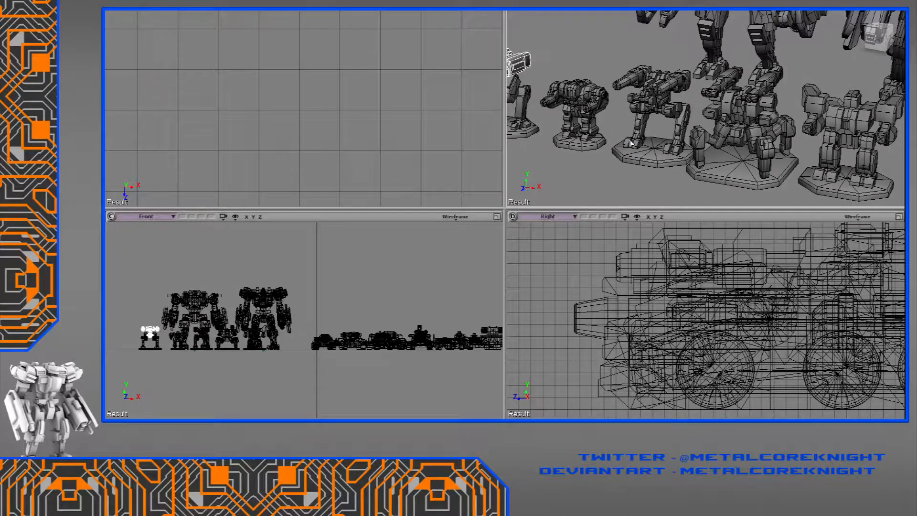
scroll(631, 143, "down", 5)
key("ctrl+z")
key("ctrl+z")
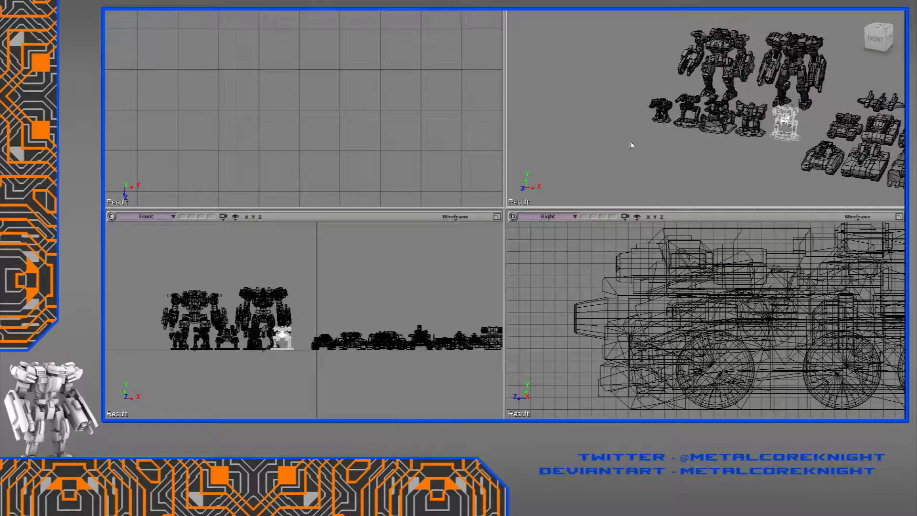
Move the four-legged walker along the X axis to the end of the row beside the smallest mech
scroll(718, 162, "up", 4)
middle_click(726, 126)
right_click_drag(725, 127, 784, 165)
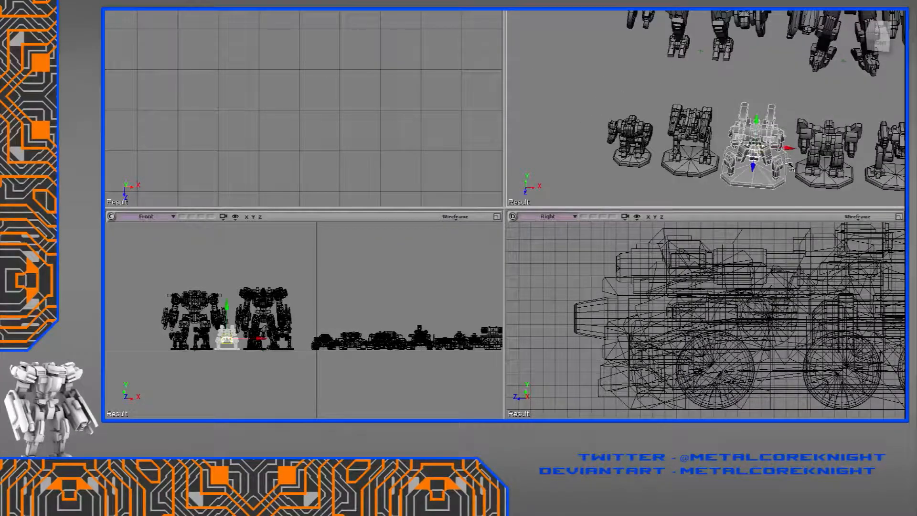
left_click_drag(795, 149, 596, 137)
key("f")
right_click_drag(645, 136, 770, 109)
left_click(780, 78)
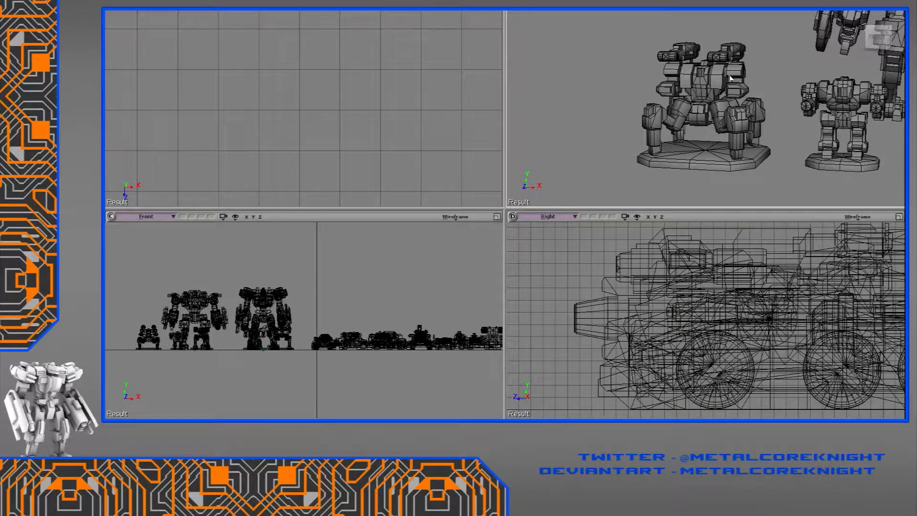
Examine the four-legged walker's legs, torso and shoulder guns from several sides beside the smallest mech
right_click_drag(743, 118, 720, 131)
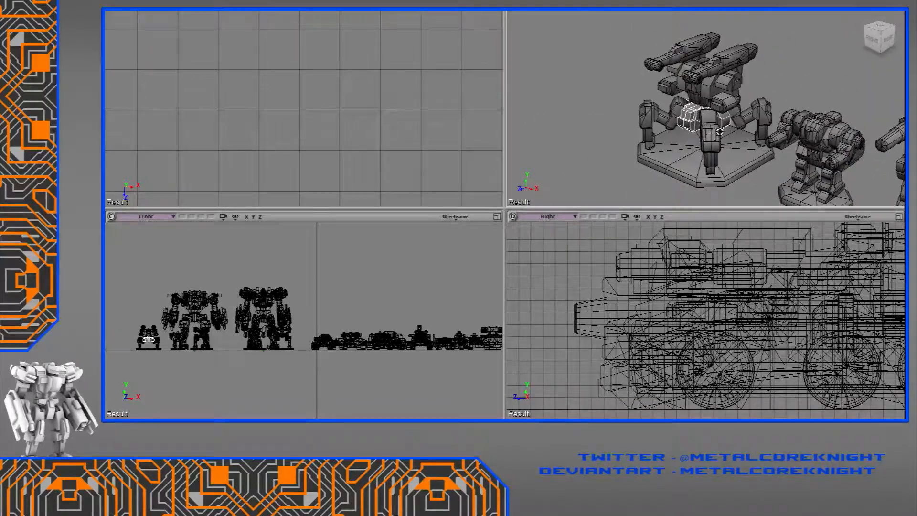
left_click(827, 158)
left_click(731, 63)
right_click_drag(731, 65, 745, 128)
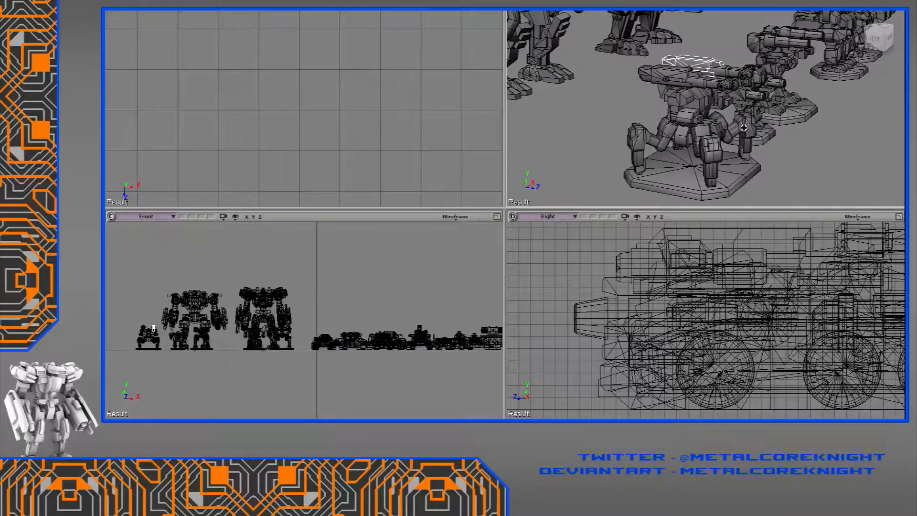
left_click(685, 122)
key("f")
right_click_drag(686, 121, 792, 147)
scroll(774, 119, "down", 5)
left_click_drag(859, 90, 721, 110)
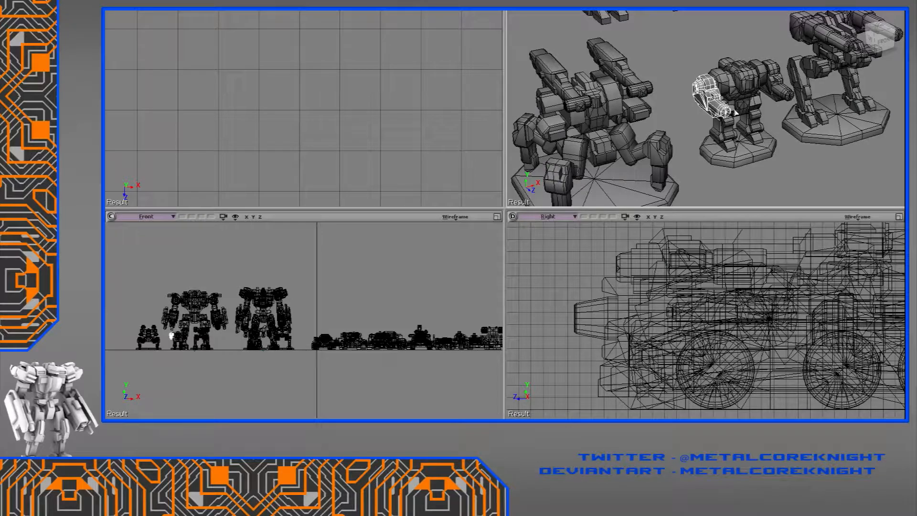
right_click_drag(731, 102, 621, 120)
left_click(642, 121)
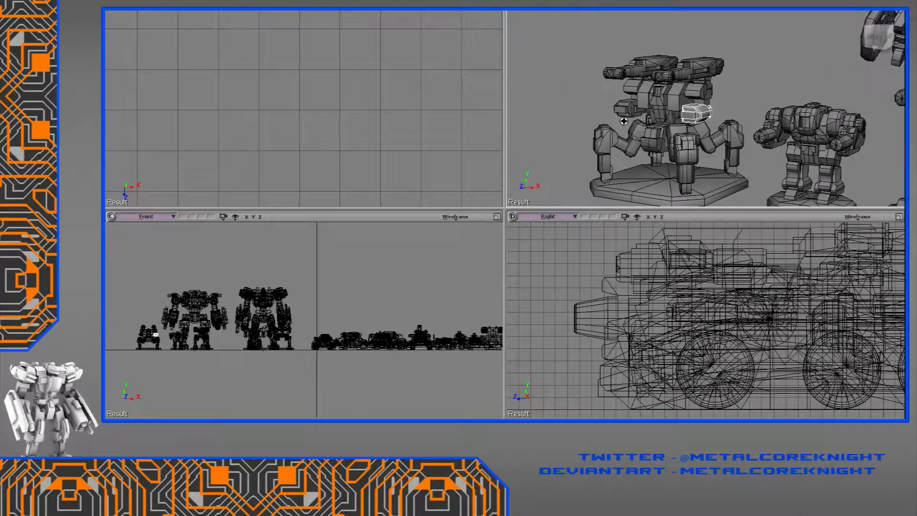
Examine the twin-pod walker from several angles and compare it with the neighbouring walkers in the row
right_click_drag(691, 76, 711, 135)
right_click_drag(765, 125, 661, 126)
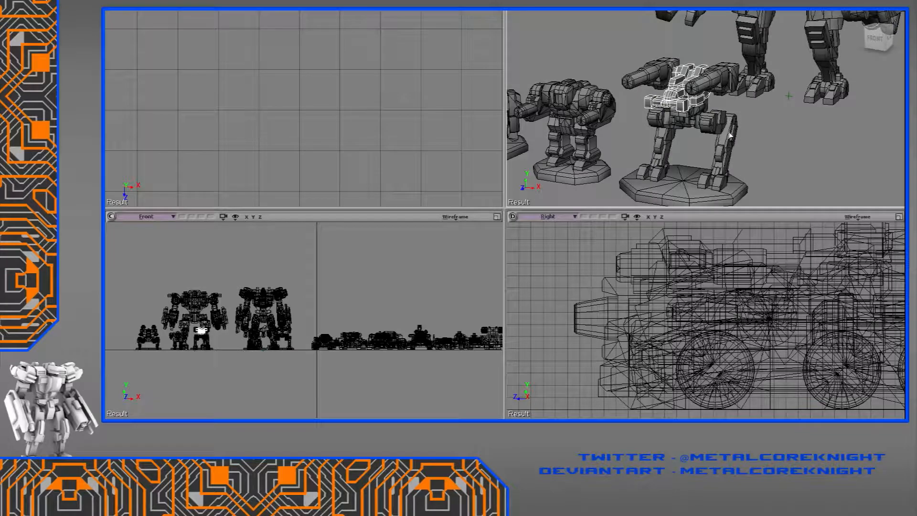
right_click_drag(715, 136, 571, 119)
right_click_drag(725, 147, 615, 141)
mouse_move(699, 126)
right_mouse_down()
mouse_move(712, 113)
mouse_move(703, 128)
mouse_move(699, 118)
right_mouse_up()
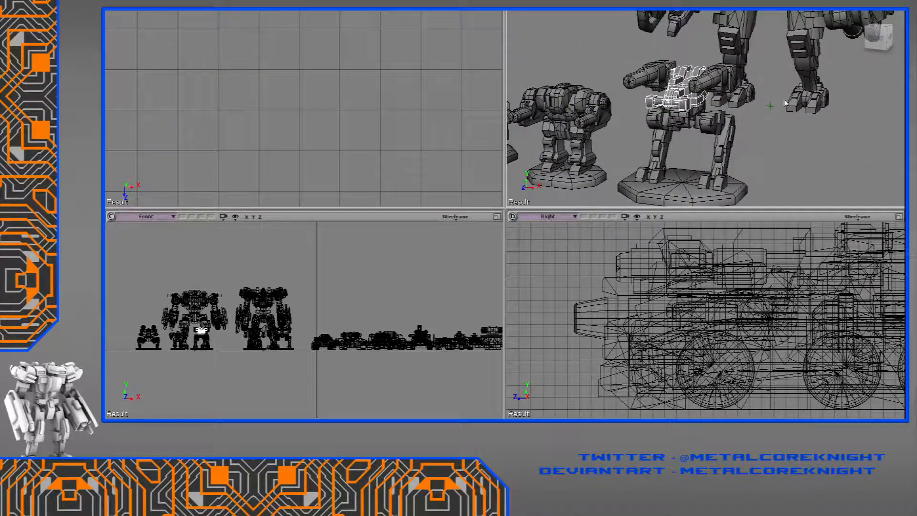
right_click_drag(759, 127, 727, 152)
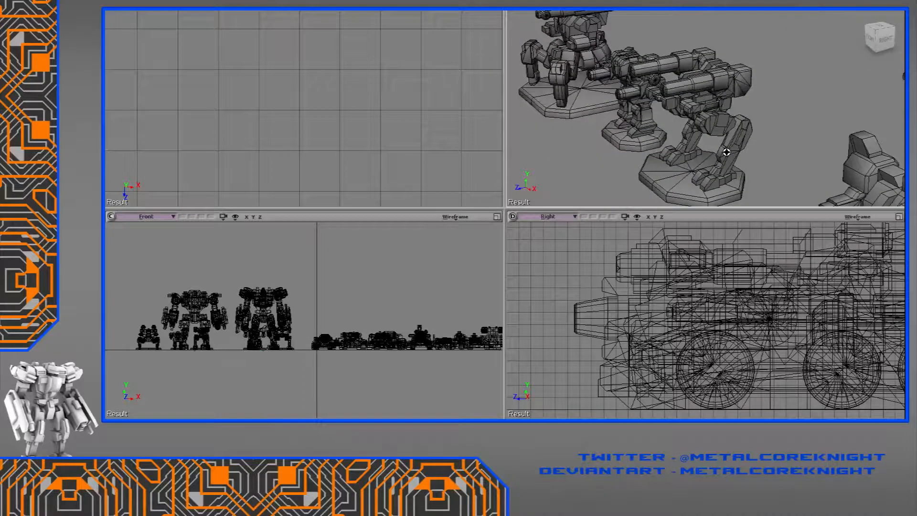
mouse_move(727, 158)
right_mouse_down()
mouse_move(711, 138)
mouse_move(727, 156)
right_mouse_up()
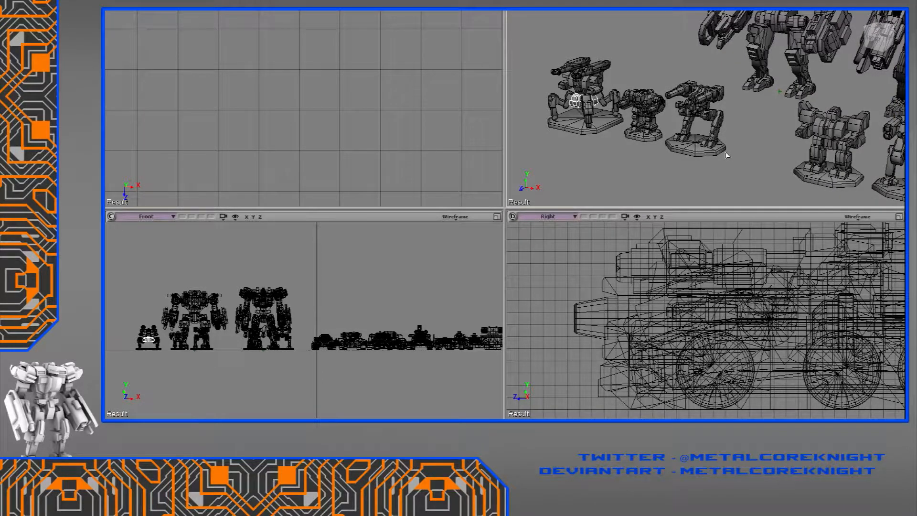
Undo the four-legged walker's move along the row
key("ctrl+z")
left_click(664, 168)
right_click_drag(664, 169, 705, 164)
left_click_drag(705, 164, 649, 154)
right_click_drag(650, 154, 713, 141)
left_click_drag(713, 142, 638, 148)
right_click_drag(639, 148, 669, 151)
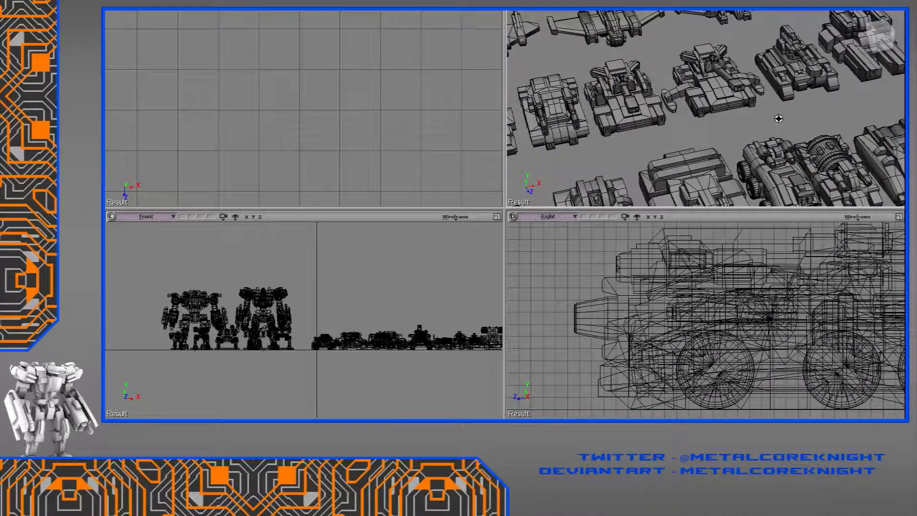
Examine the rows of tanks and aircraft from several angles
right_click_drag(777, 126, 737, 127)
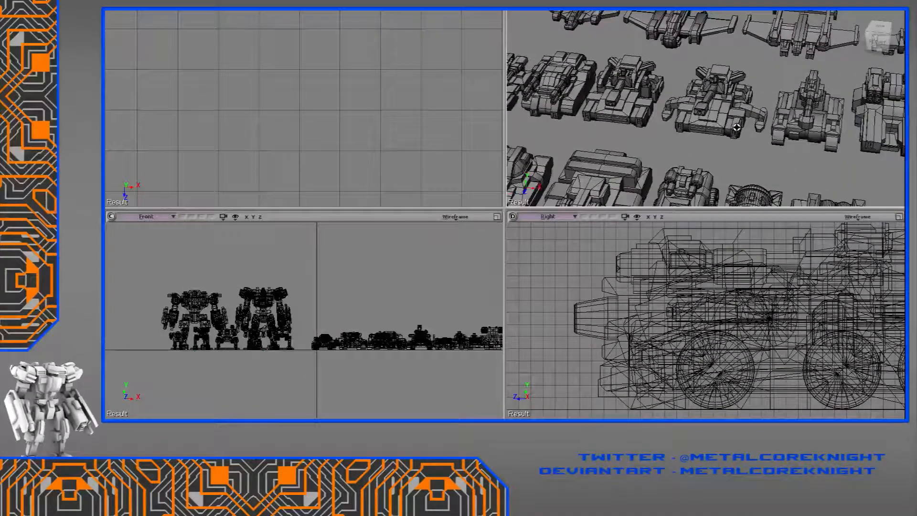
right_click_drag(746, 134, 705, 124)
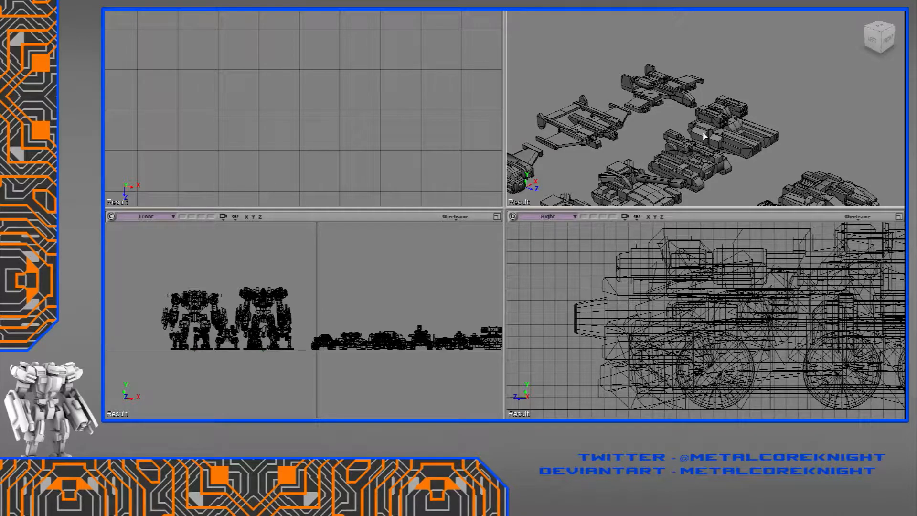
left_click_drag(689, 131, 765, 88)
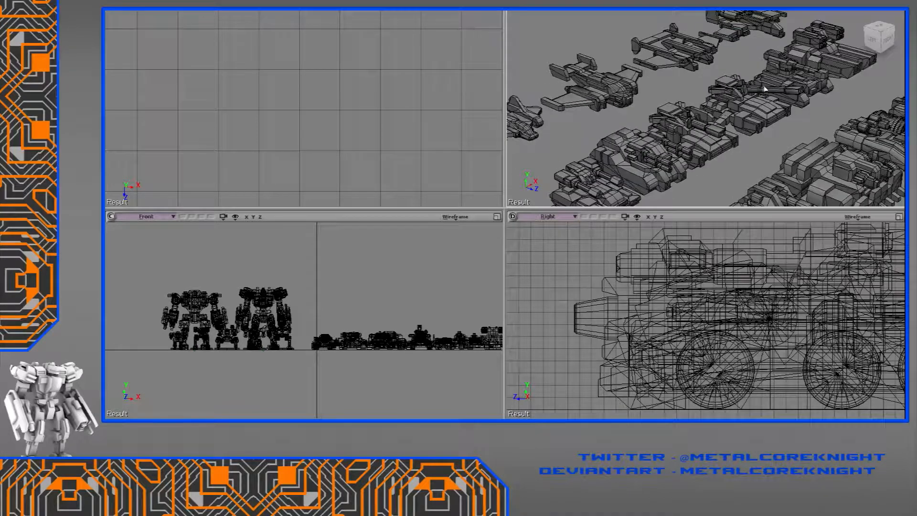
key("f")
right_click_drag(702, 145, 760, 91)
middle_click_drag(760, 90, 707, 120)
right_click_drag(707, 119, 714, 155)
right_click_drag(583, 137, 716, 114)
Highlight the third middle-row tank, the dozer-bladed vehicle and the outrigger artillery's hull in turn to compare their shapes
left_click_drag(717, 115, 739, 84)
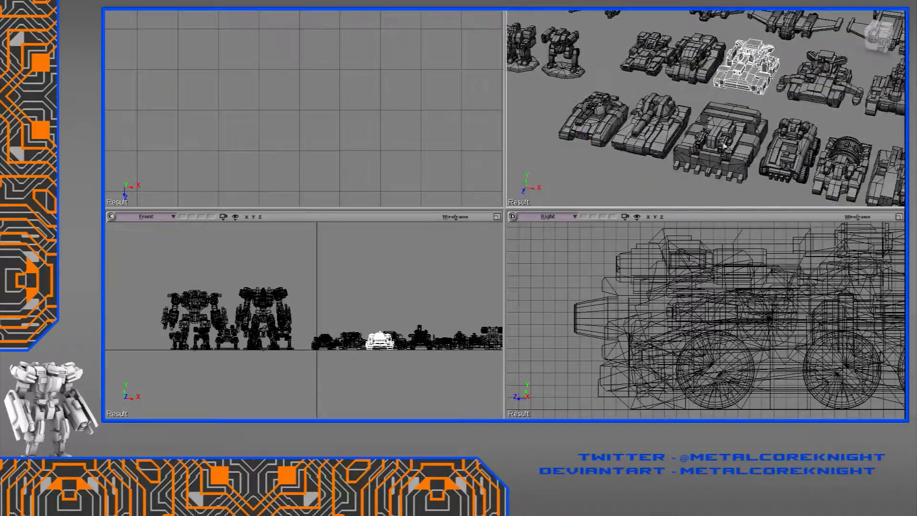
left_click(752, 146)
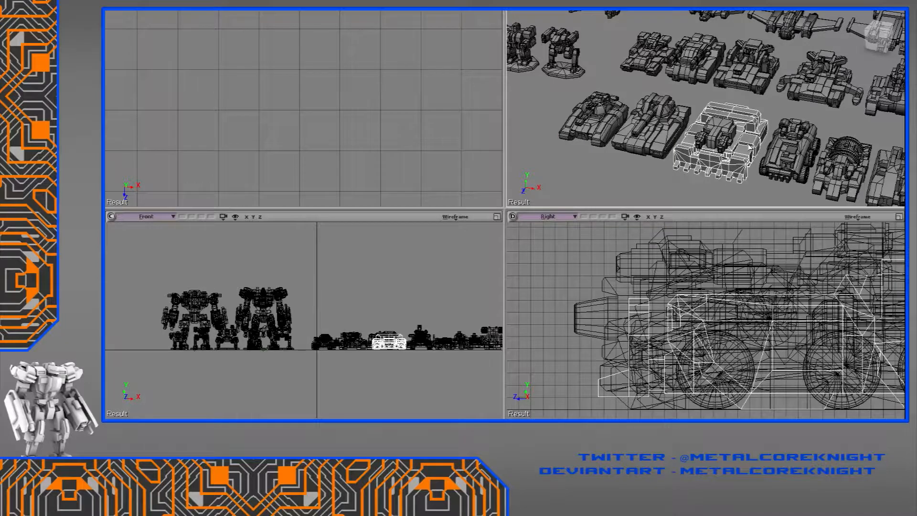
right_click_drag(749, 146, 728, 158)
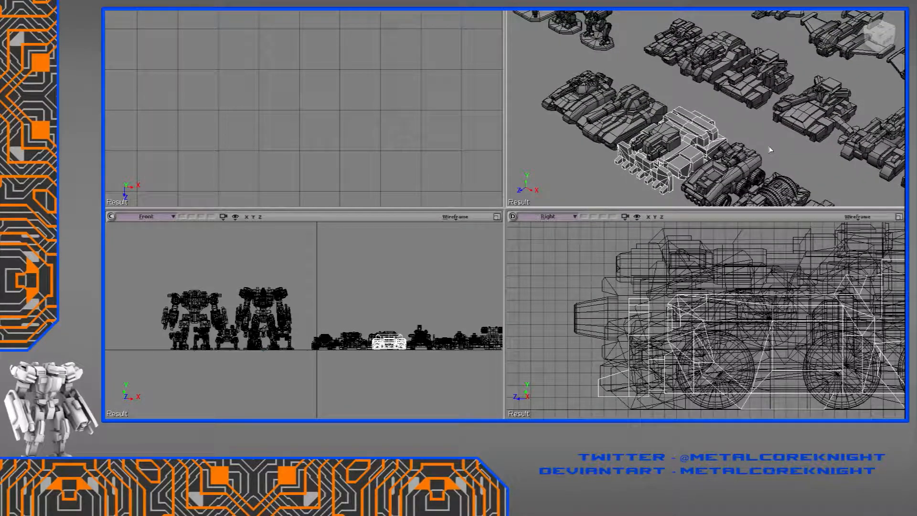
right_click_drag(730, 139, 753, 141)
left_click_drag(752, 141, 738, 156)
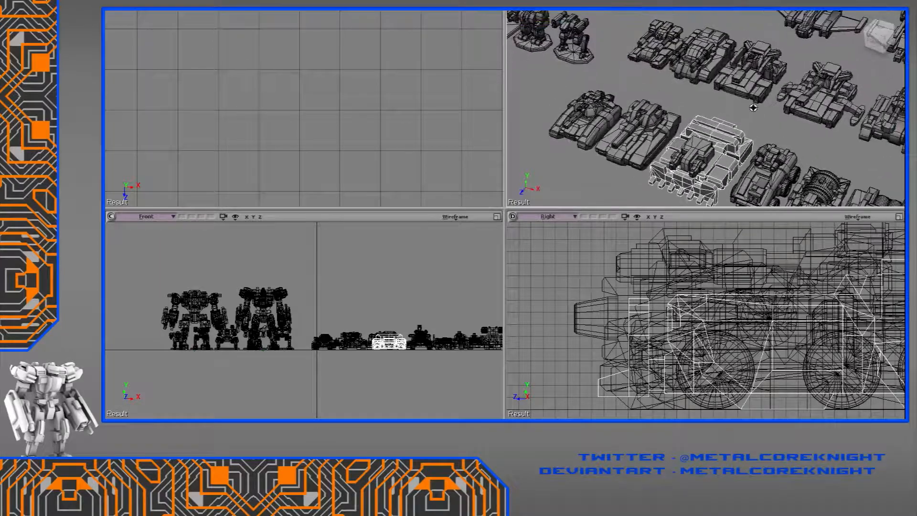
left_click(756, 74)
left_click_drag(788, 103, 725, 140)
middle_click_drag(724, 139, 681, 148)
right_click_drag(681, 148, 747, 121)
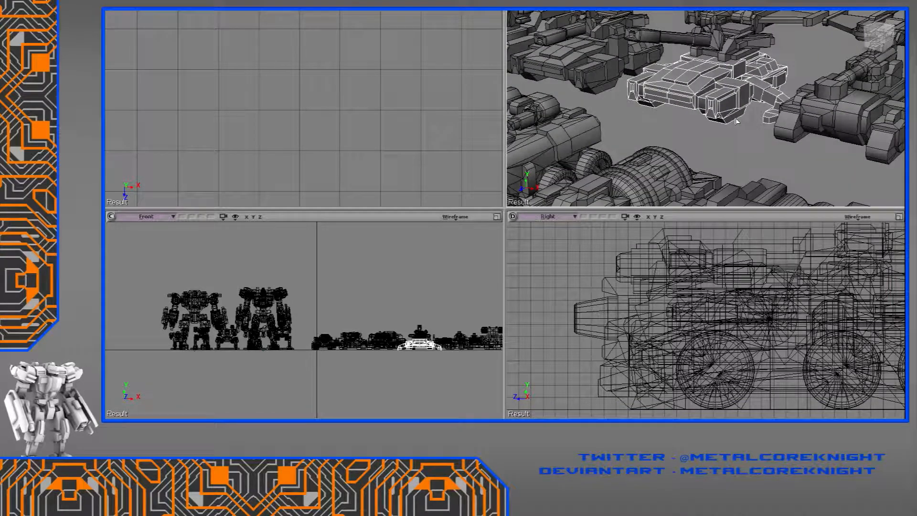
Select the outrigger artillery vehicle's long cannon and try rotating it up to a steep firing angle
right_click_drag(591, 18, 607, 129)
left_click(600, 136)
mouse_move(684, 131)
right_mouse_down()
mouse_move(682, 119)
mouse_move(733, 116)
mouse_move(702, 129)
right_mouse_up()
left_click(675, 119)
key("c")
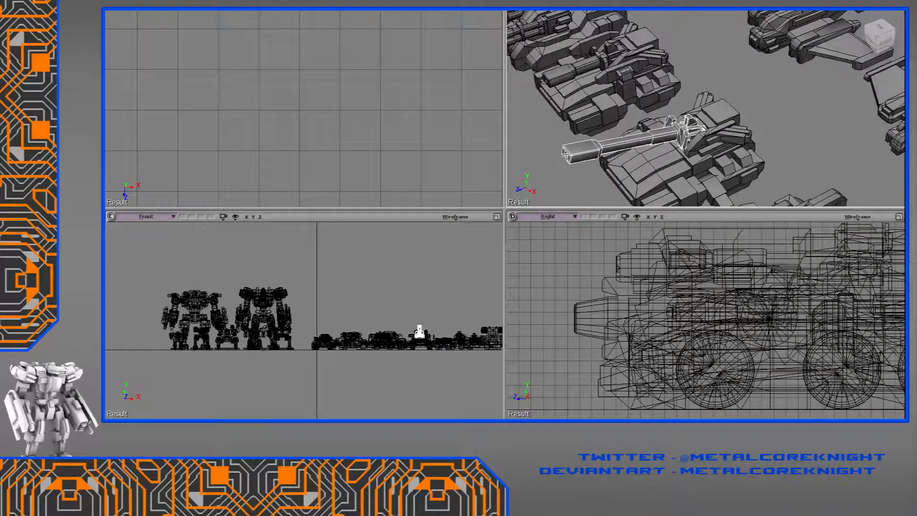
left_click_drag(687, 119, 718, 94)
right_click_drag(719, 94, 693, 96)
middle_click_drag(692, 96, 721, 102)
right_click_drag(720, 102, 677, 85)
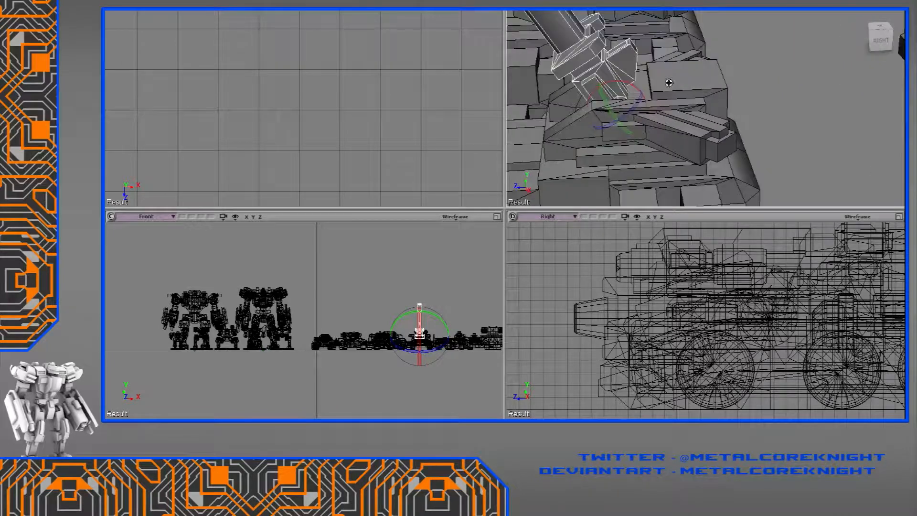
left_click_drag(630, 83, 647, 100)
middle_click_drag(688, 98, 669, 94)
right_click_drag(707, 90, 786, 93)
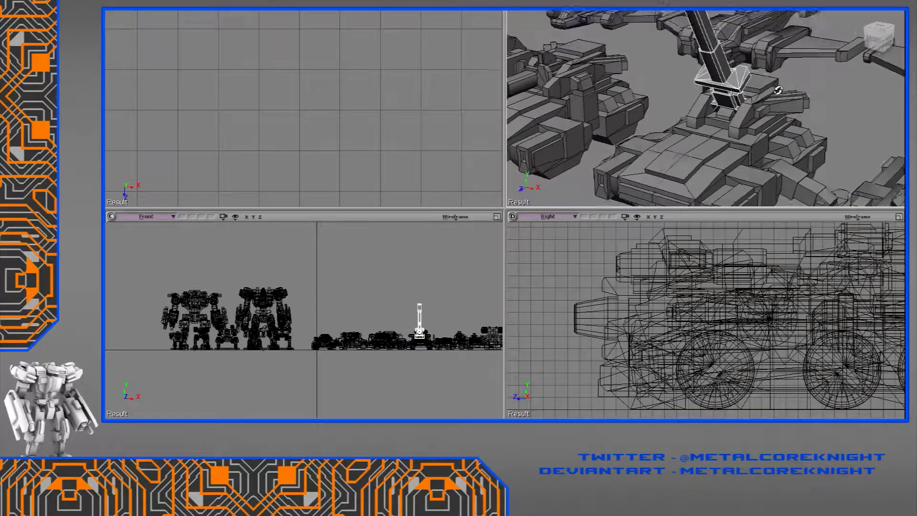
Inspect the raised cannon from above and the side, and restore it to its lowered position
left_click_drag(785, 93, 758, 119)
middle_click_drag(758, 119, 738, 114)
right_click_drag(737, 114, 708, 139)
middle_click_drag(708, 139, 725, 129)
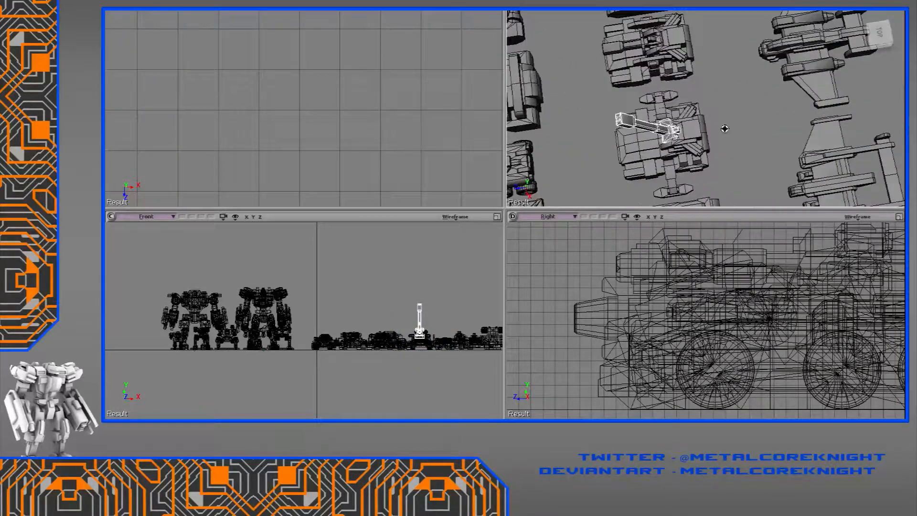
mouse_move(659, 114)
right_mouse_down()
mouse_move(696, 113)
mouse_move(693, 93)
mouse_move(666, 111)
right_mouse_up()
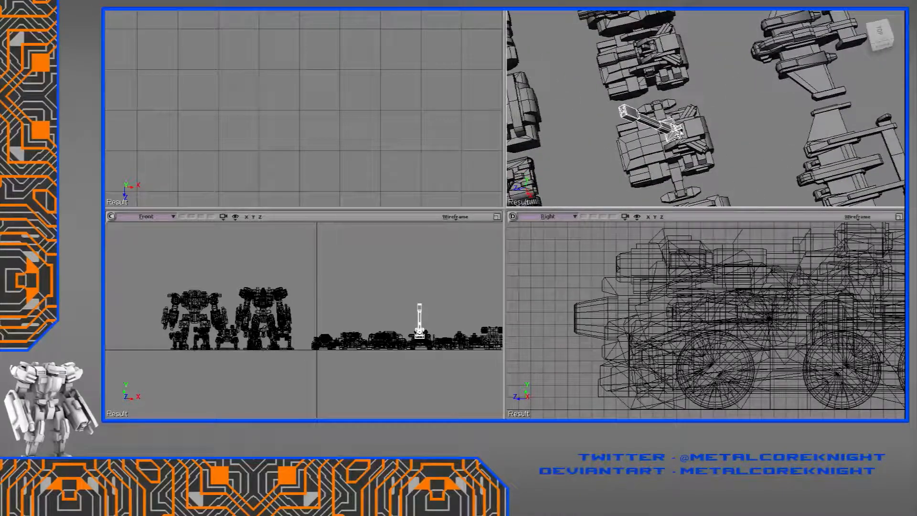
right_click_drag(674, 154, 614, 78)
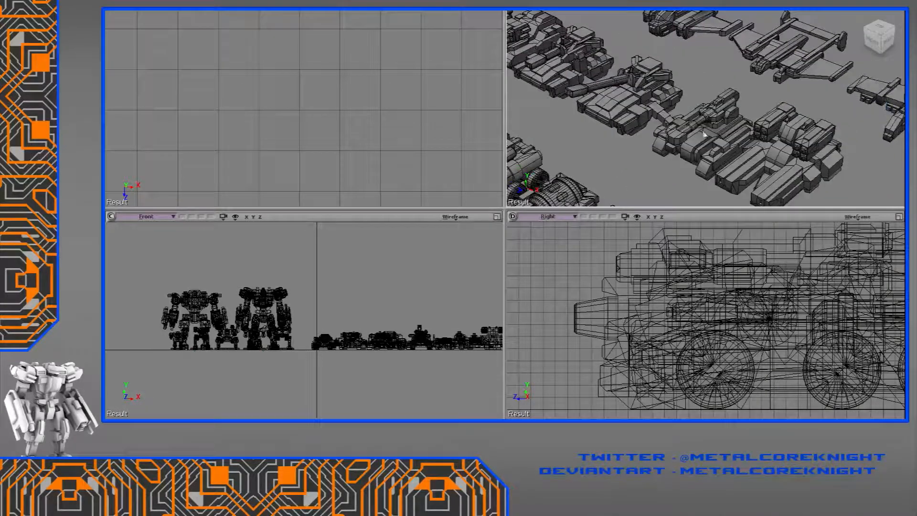
Move the hull of the fifth middle-row tank over to the second front-row tank for a size comparison
scroll(701, 140, "up", 3)
right_click_drag(698, 137, 876, 189)
middle_click_drag(876, 189, 707, 168)
key("a")
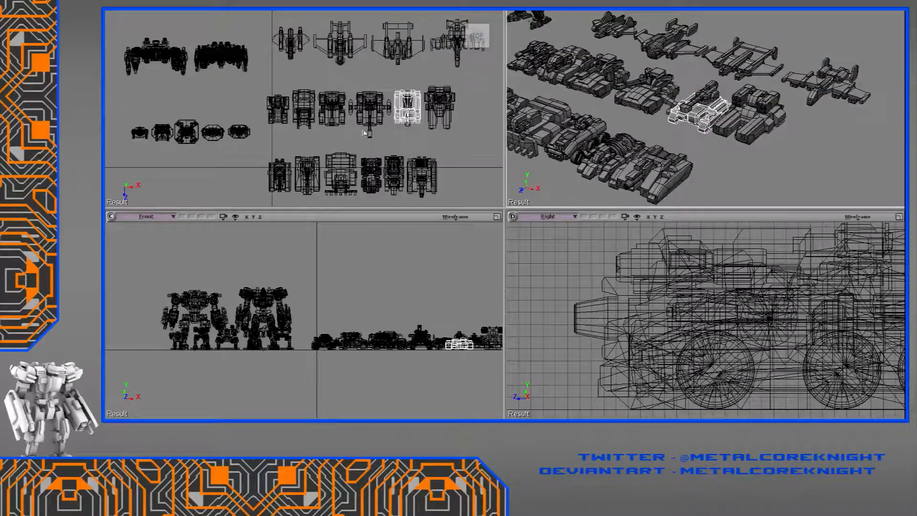
left_click_drag(422, 123, 321, 190)
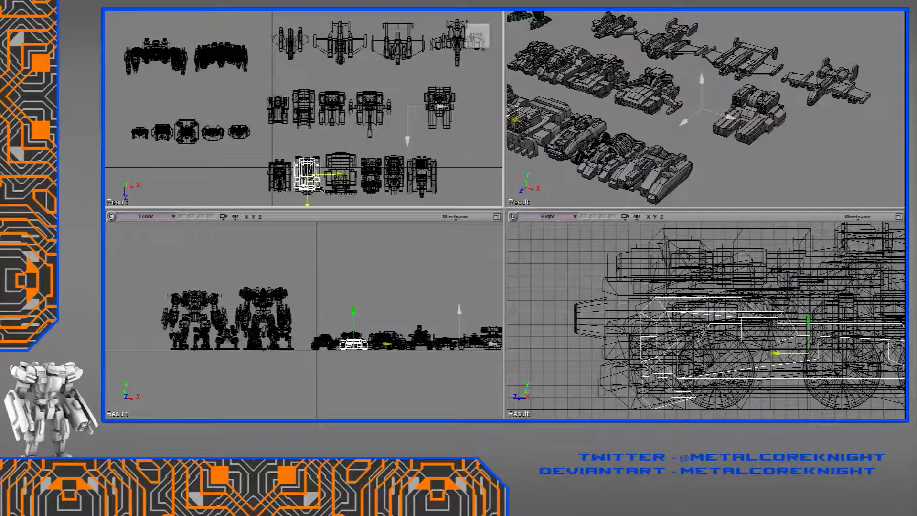
scroll(322, 189, "up", 6)
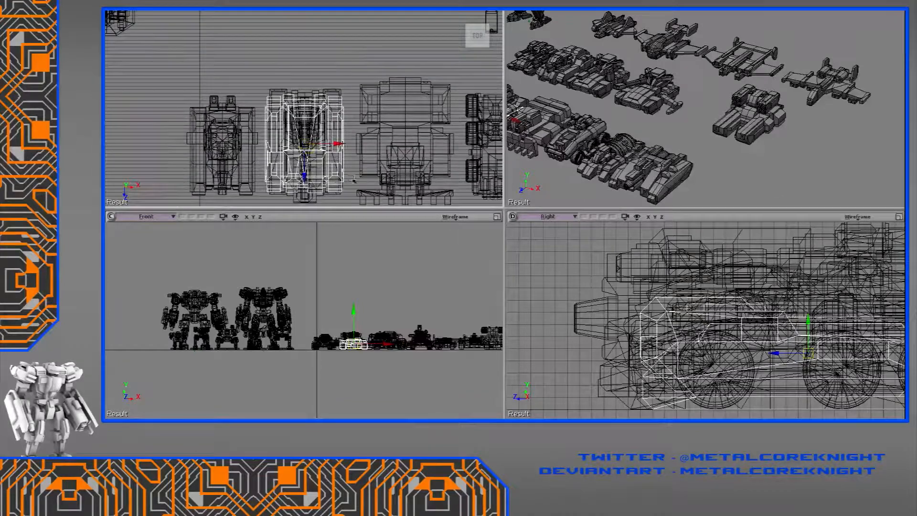
left_click_drag(339, 157, 364, 154)
Undo the tank hull's comparison moves, returning it to its place in the middle row
key("ctrl+z")
key("ctrl+z")
right_click_drag(580, 127, 726, 175)
key("s")
left_click_drag(727, 176, 628, 140)
middle_click_drag(628, 140, 578, 92)
left_click_drag(578, 92, 609, 120)
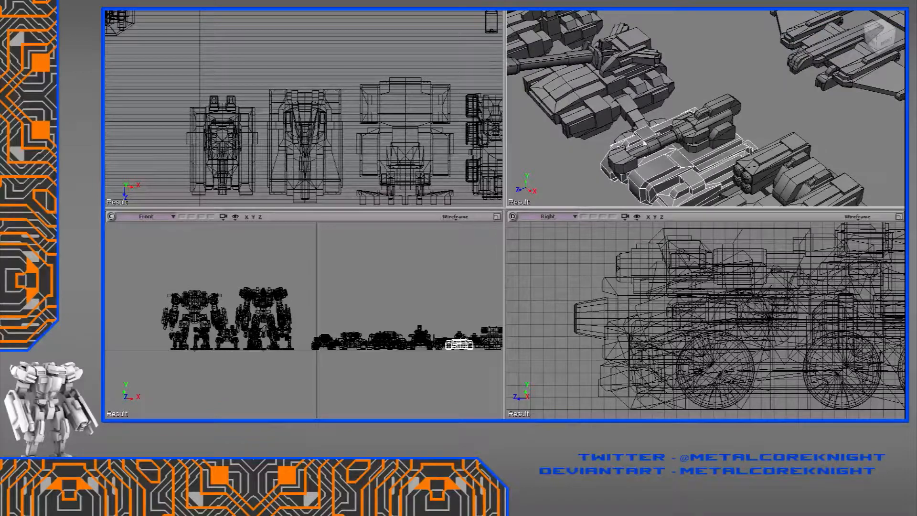
Select the fifth middle-row tank's turret and try rotating it
left_click(653, 139)
right_click_drag(652, 139, 722, 146)
left_click_drag(722, 146, 701, 148)
right_click_drag(700, 148, 764, 100)
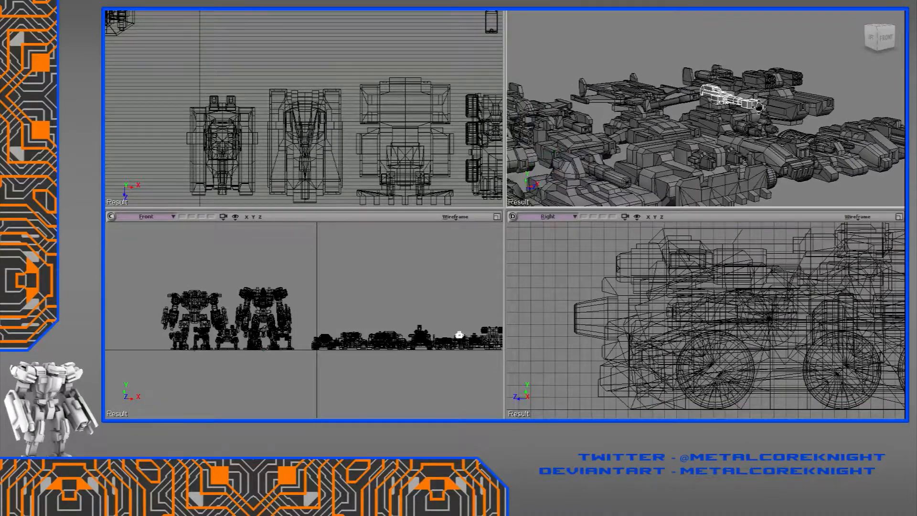
left_click_drag(764, 100, 777, 88)
middle_click_drag(777, 88, 760, 112)
right_click_drag(759, 112, 676, 152)
middle_click_drag(676, 152, 692, 132)
right_click_drag(692, 132, 683, 119)
key("c")
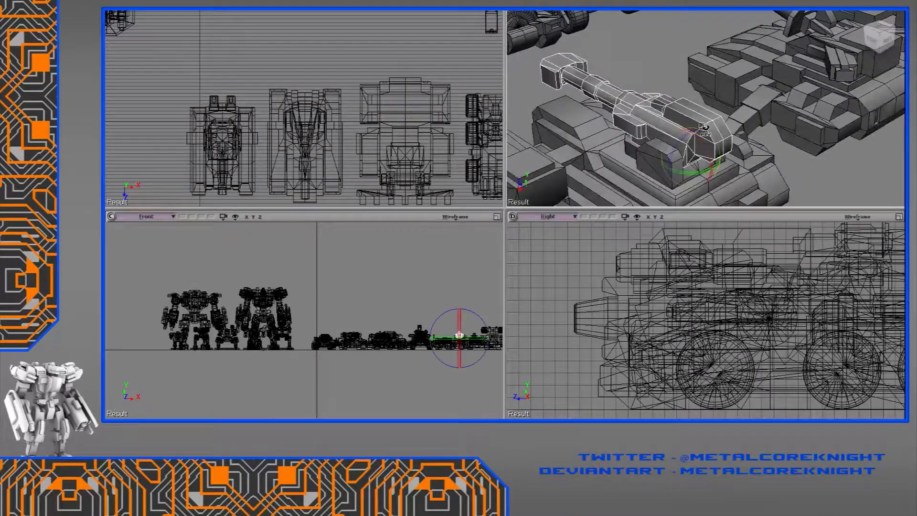
left_click_drag(716, 186, 718, 187)
Inspect the tank turret from a wider angle and undo its trial rotation
right_click_drag(713, 168, 784, 139)
middle_click_drag(784, 139, 757, 136)
mouse_move(756, 136)
right_mouse_down()
mouse_move(760, 165)
mouse_move(788, 125)
mouse_move(737, 137)
mouse_move(707, 129)
mouse_move(756, 131)
right_mouse_up()
scroll(681, 132, "down", 5)
key("space")
key("ctrl+z")
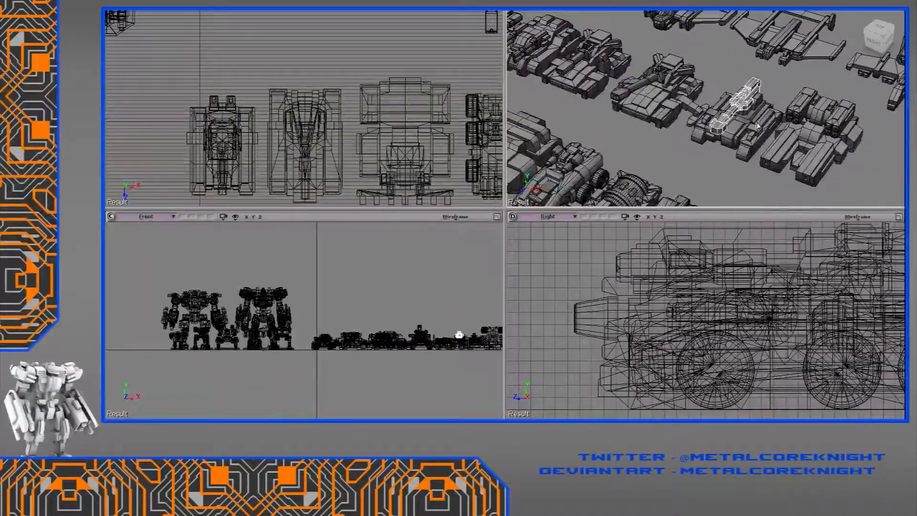
Examine the split-front hull and top-mounted missile pods of the last middle-row vehicle from several angles
right_click_drag(716, 105, 691, 132)
left_click_drag(703, 136, 657, 106)
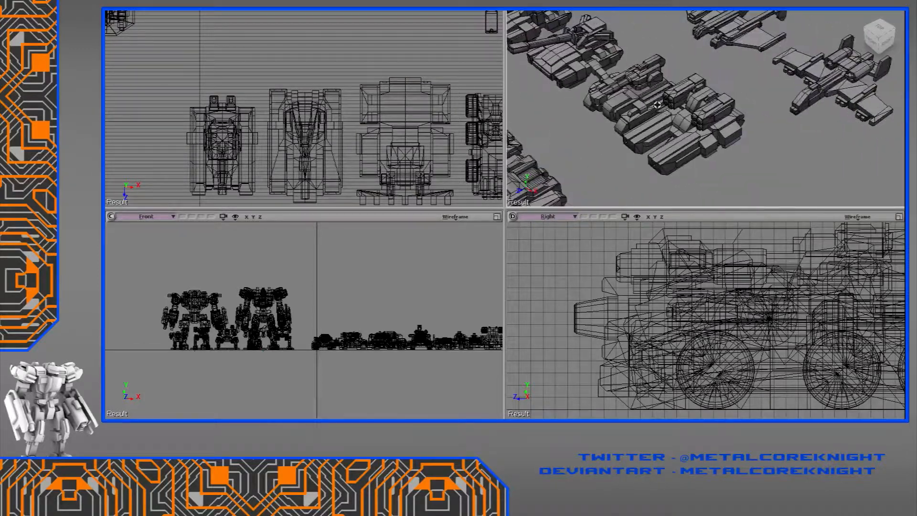
right_click_drag(698, 110, 679, 115)
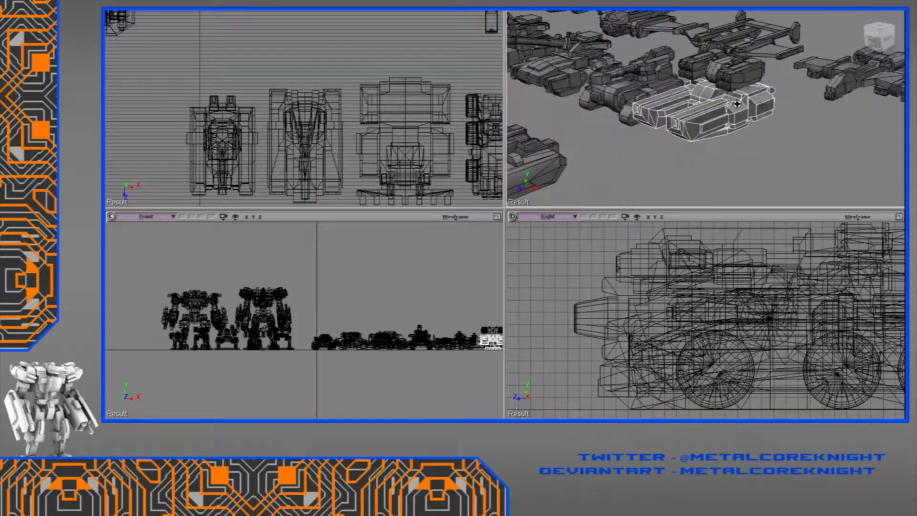
right_click_drag(733, 75, 683, 101)
right_click_drag(726, 130, 775, 179)
scroll(751, 145, "up", 4)
scroll(741, 141, "down", 4)
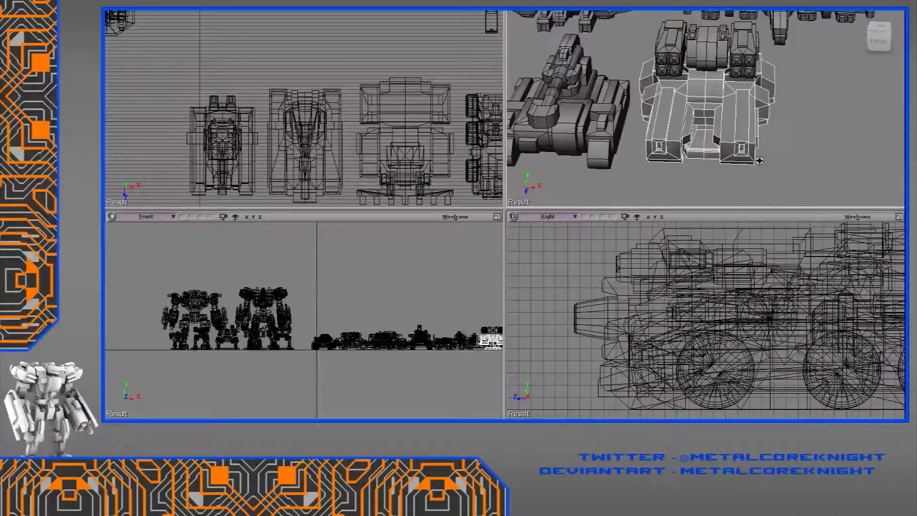
scroll(737, 112, "up", 6)
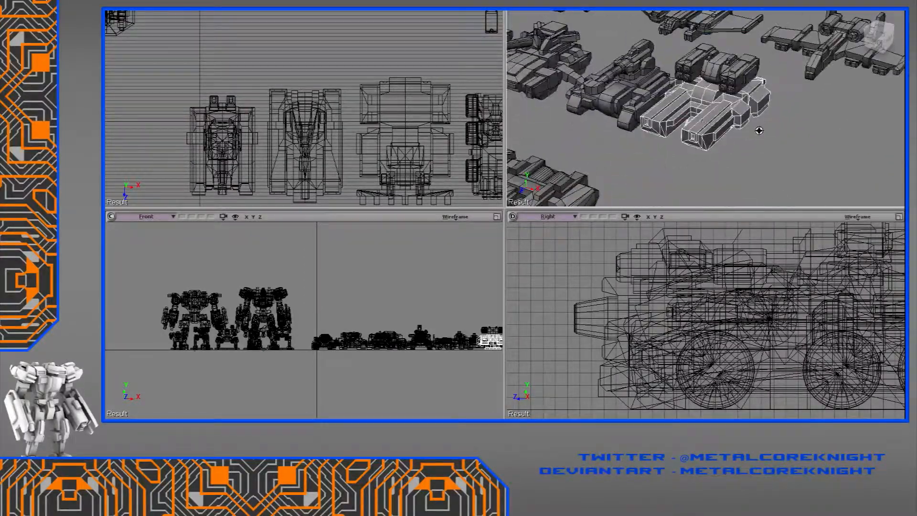
right_click_drag(713, 116, 813, 105)
right_click_drag(731, 108, 823, 144)
right_click_drag(583, 86, 716, 95)
scroll(626, 134, "down", 5)
Select the missile pods on top of the last middle-row vehicle and test their rotation
left_click(738, 71)
left_click_drag(738, 71, 688, 143)
right_click_drag(688, 143, 731, 115)
middle_click_drag(731, 114, 786, 141)
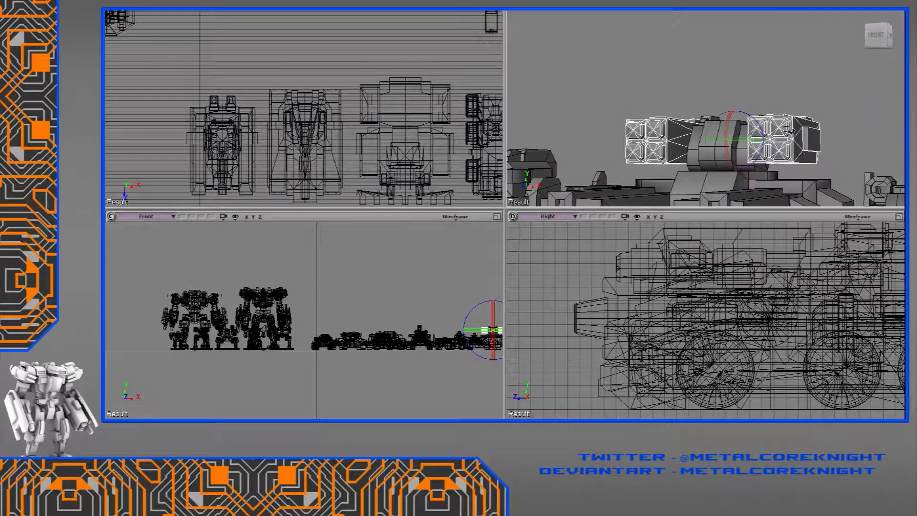
Examine the missile-pod vehicle up close and from a distance, and compare it with the front row's end vehicles
middle_click_drag(752, 79, 628, 123)
right_click_drag(629, 122, 837, 144)
middle_click_drag(813, 154, 740, 105)
right_click_drag(746, 150, 609, 80)
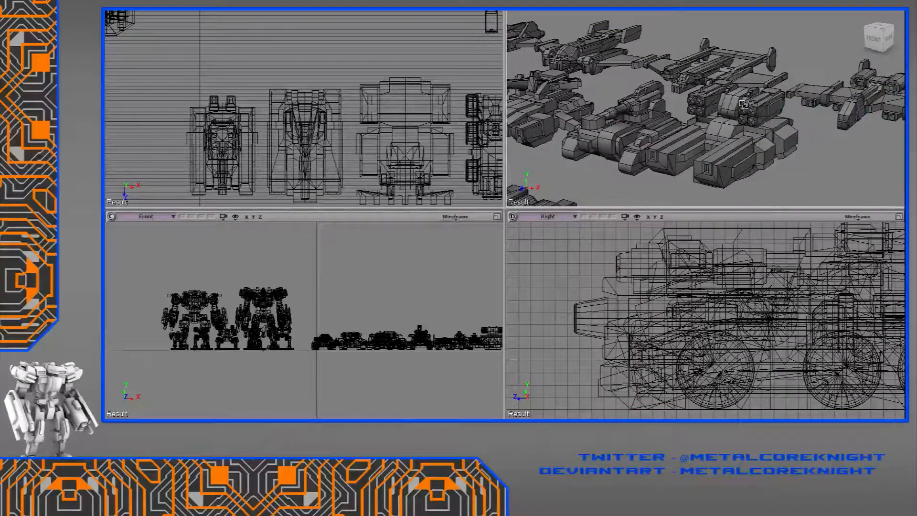
middle_click_drag(758, 119, 668, 89)
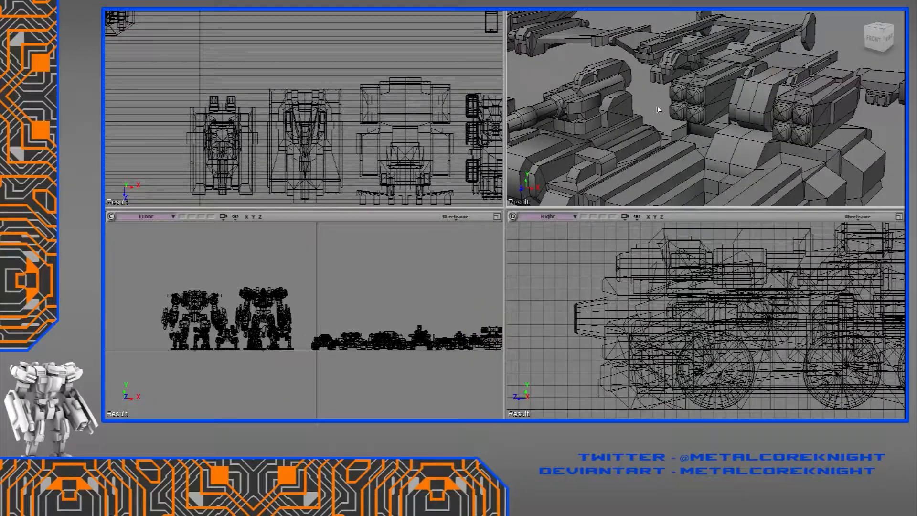
scroll(660, 110, "down", 10)
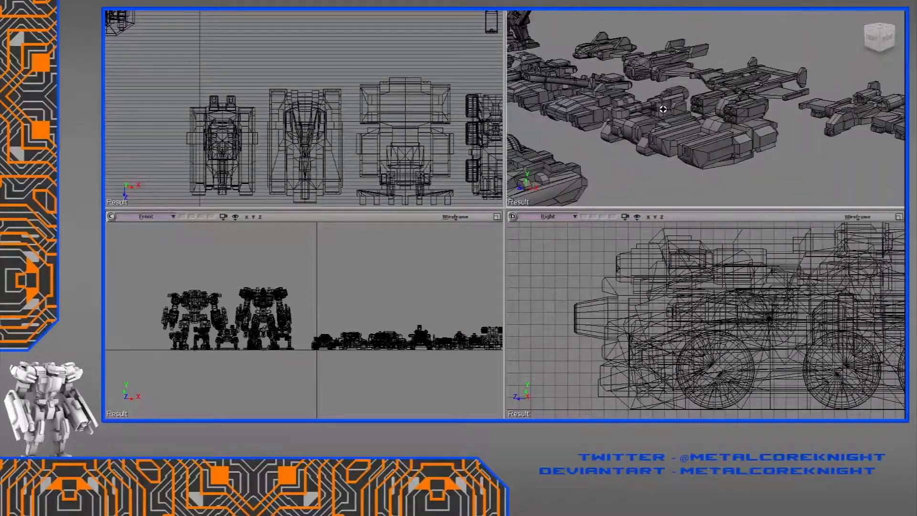
right_click_drag(621, 148, 751, 166)
right_click_drag(718, 139, 704, 118)
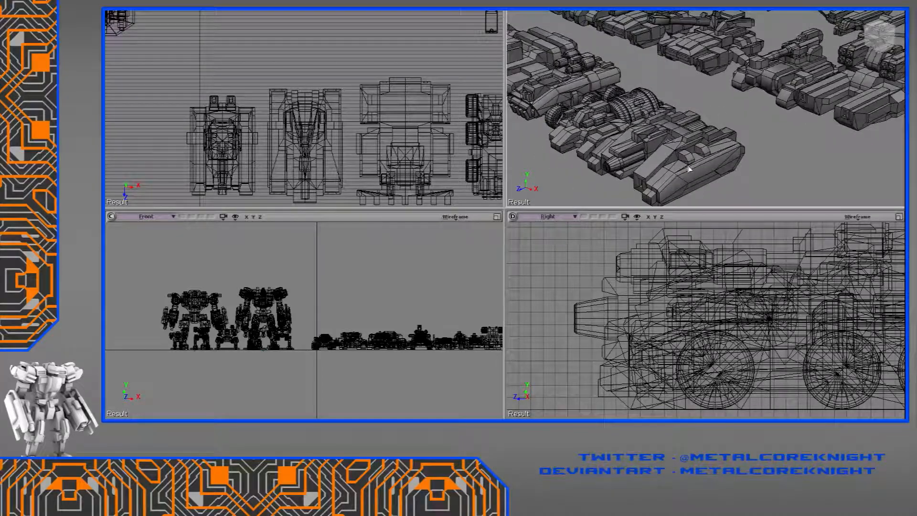
Select the last front-row vehicle's hull, then the six-wheeled vehicle's body, and inspect each among its neighbours
left_click(675, 171)
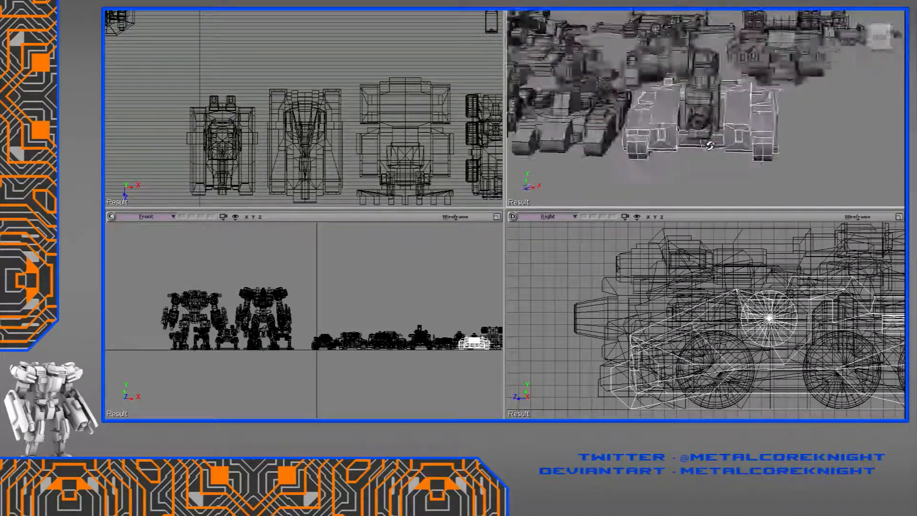
right_click_drag(744, 149, 790, 159)
left_click(686, 135)
right_click_drag(686, 135, 585, 136)
left_click_drag(586, 137, 626, 155)
middle_click_drag(626, 156, 665, 135)
scroll(663, 135, "down", 5)
scroll(712, 141, "up", 2)
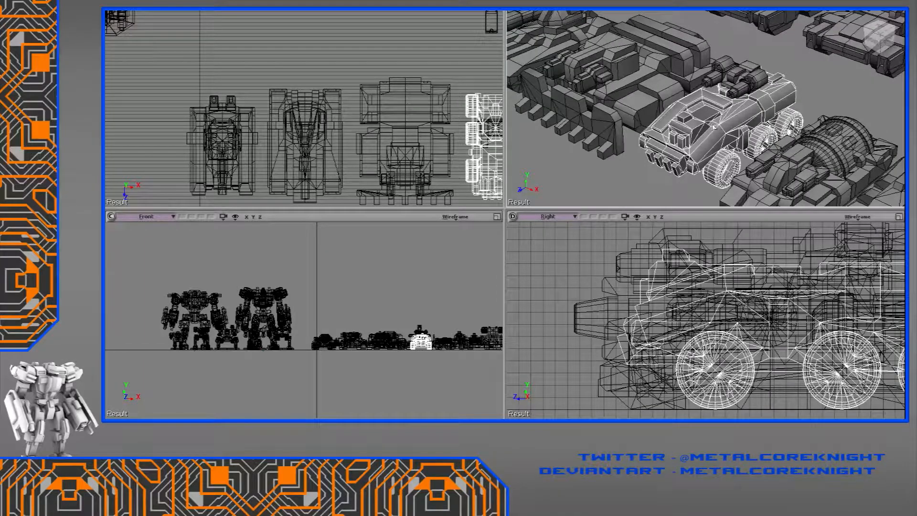
right_click_drag(719, 130, 727, 100)
scroll(753, 97, "down", 5)
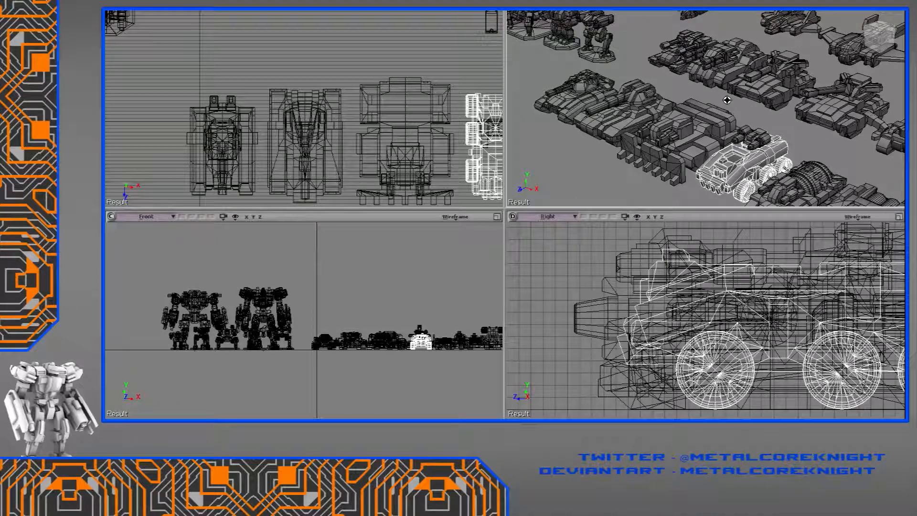
Move the six-wheeled vehicle's body onto the first front-row tank and compare their sizes from the side
key("v")
left_click_drag(767, 176, 628, 119)
left_click_drag(608, 101, 613, 103)
key("f")
right_click_drag(613, 104, 688, 73)
scroll(769, 313, "down", 4)
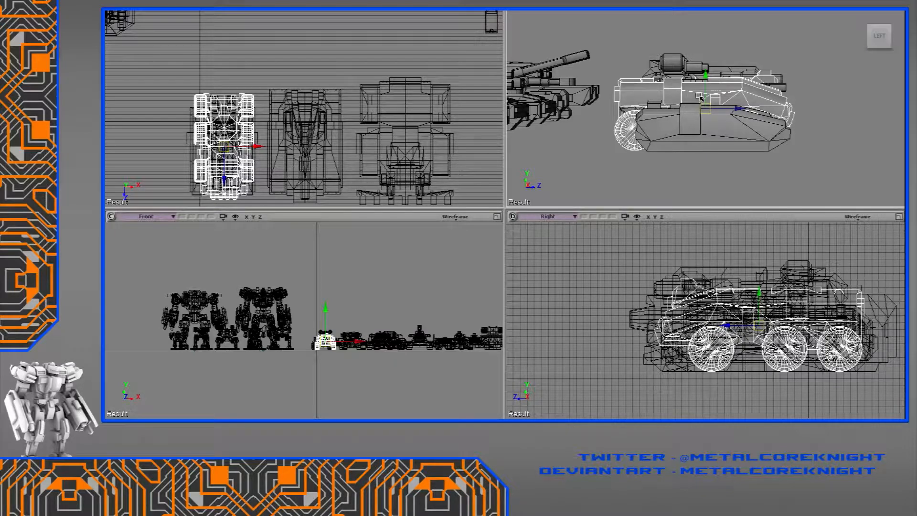
Undo the six-wheeled vehicle's comparison move
key("ctrl+z")
right_click_drag(691, 105, 650, 124)
scroll(650, 125, "down", 4)
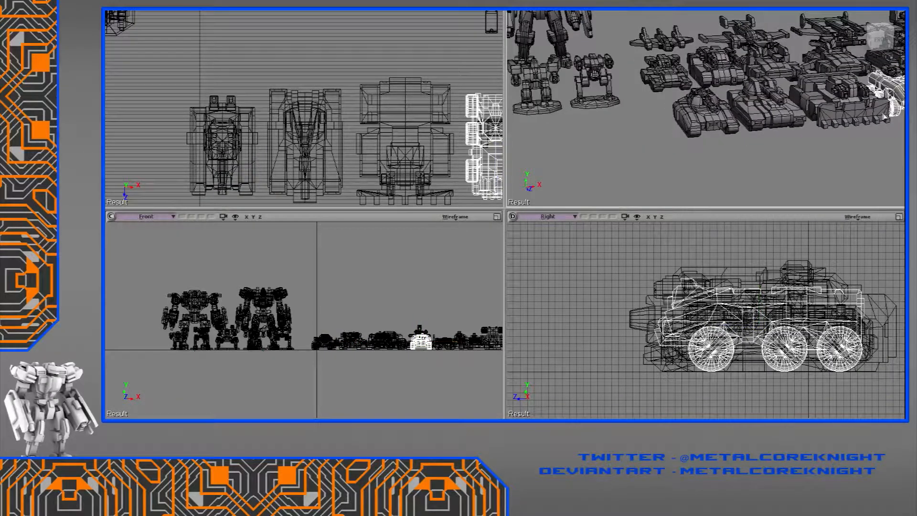
Select the turret of the front-row vehicle with the toothed dozer blade and examine it from the front
left_click(728, 277)
key("f")
right_click_drag(669, 57, 700, 67)
scroll(700, 67, "down", 4)
right_click_drag(733, 143, 723, 98)
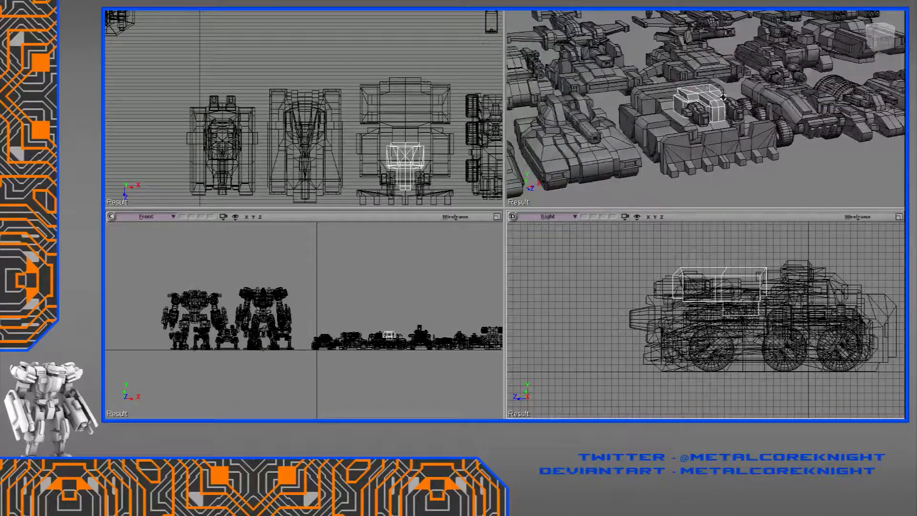
Select the six-wheeled vehicle with its roof weapons and examine it from several angles beside the dozer and drum vehicles
left_click_drag(735, 124, 574, 139)
middle_click(654, 131)
scroll(654, 133, "up", 5)
left_click_drag(654, 133, 765, 110)
right_click_drag(764, 110, 691, 125)
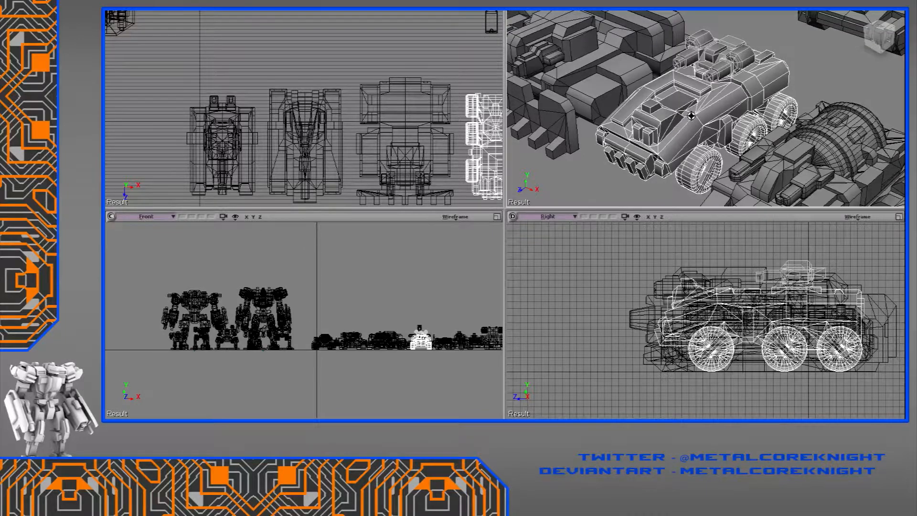
scroll(692, 117, "down", 5)
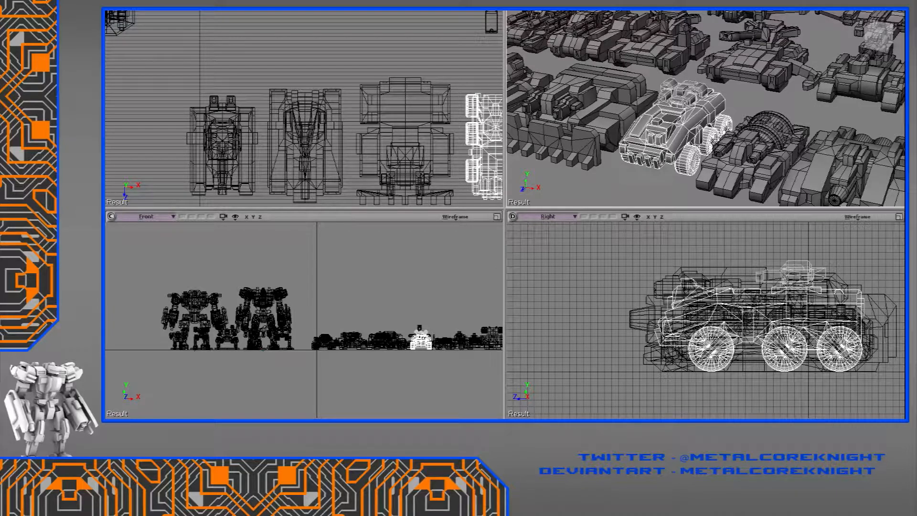
middle_click_drag(669, 138, 609, 173)
middle_click_drag(759, 143, 794, 127)
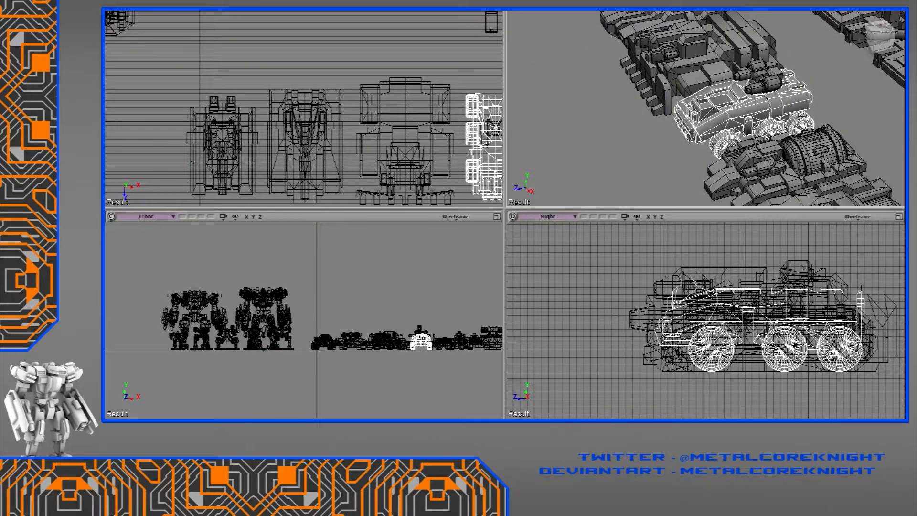
middle_click_drag(795, 125, 831, 99)
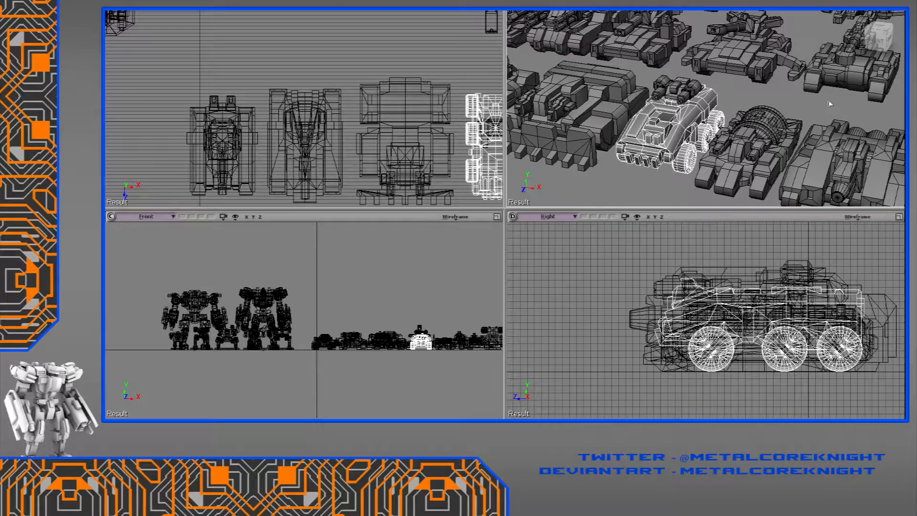
Try adjusting a part at the end of the front row and undo the trial changes
left_click(783, 98)
middle_click_drag(783, 98, 740, 126)
scroll(740, 125, "down", 2)
middle_click_drag(698, 153, 577, 130)
left_click(783, 143)
middle_click_drag(748, 96, 673, 136)
left_click(673, 135)
left_click_drag(675, 113, 679, 98)
middle_click_drag(679, 97, 699, 97)
key("ctrl+z")
key("ctrl+z")
middle_click_drag(726, 44, 675, 106)
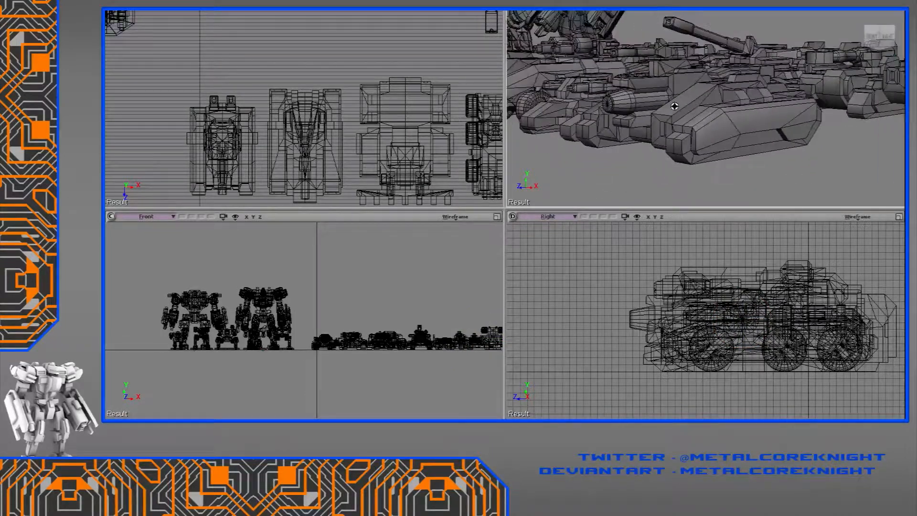
Select the last front-row vehicle's hull together with its central cannon, and take the cannon out of the selection
scroll(635, 116, "down", 1)
left_click(572, 113)
middle_click_drag(573, 113, 643, 131)
left_click(842, 125)
left_click(796, 110, "shift")
left_click(738, 296, "shift")
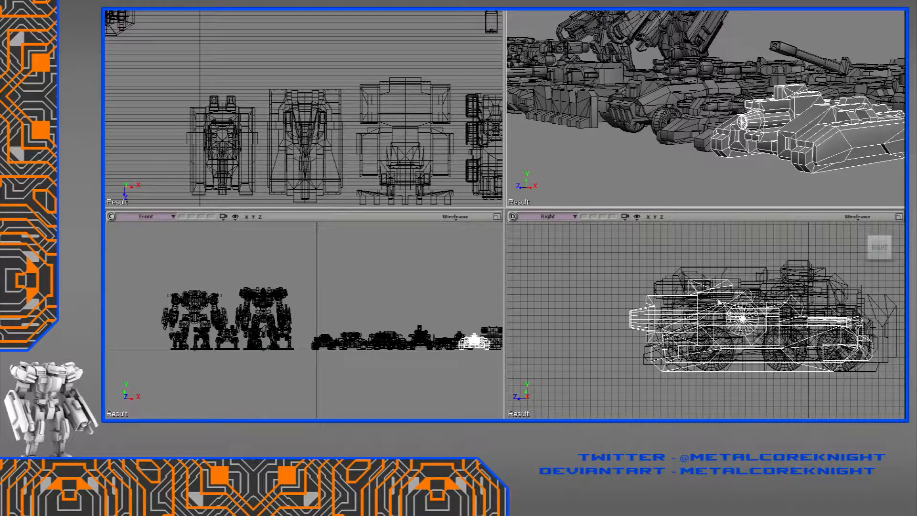
middle_click_drag(737, 83, 760, 85)
left_click(775, 113, "ctrl")
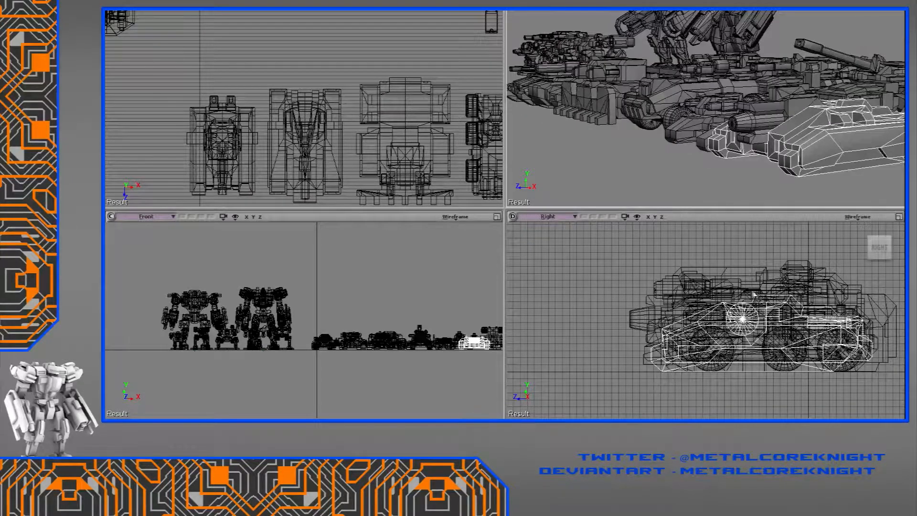
Select the first front-row tank's hull, and compare that tank's turret with the last vehicle's hull by selecting both
left_click(511, 94)
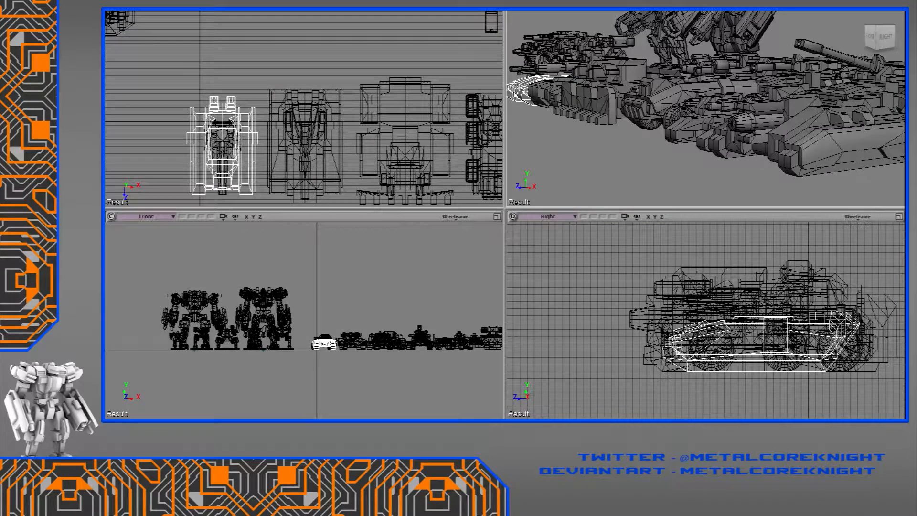
middle_click_drag(535, 59, 592, 78)
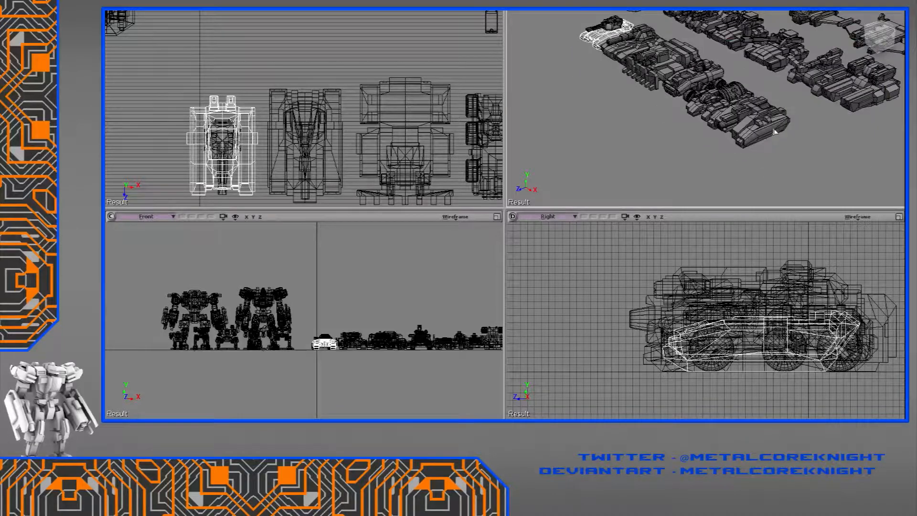
left_click(772, 130)
left_click(614, 26, "shift")
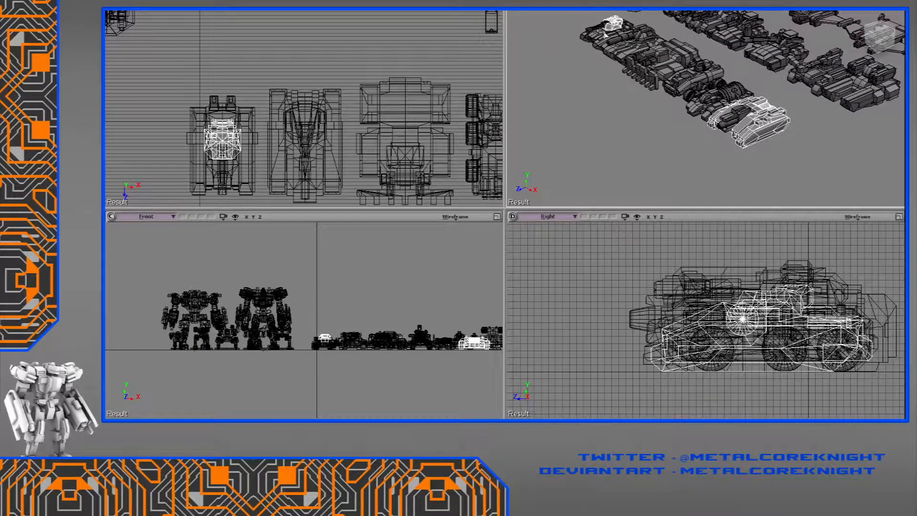
left_click(626, 29)
Examine the drum vehicle and the last front-row vehicle from the front and at an angle
mouse_move(732, 150)
middle_mouse_down()
mouse_move(770, 132)
mouse_move(741, 141)
middle_mouse_up()
mouse_move(740, 141)
right_mouse_down()
mouse_move(762, 64)
mouse_move(756, 98)
mouse_move(781, 162)
mouse_move(747, 150)
mouse_move(758, 143)
mouse_move(752, 88)
mouse_move(742, 81)
mouse_move(749, 141)
right_mouse_up()
middle_click_drag(750, 141, 750, 150)
right_click_drag(751, 150, 731, 107)
middle_click_drag(731, 107, 785, 158)
mouse_move(785, 158)
right_mouse_down()
mouse_move(780, 178)
mouse_move(784, 147)
right_mouse_up()
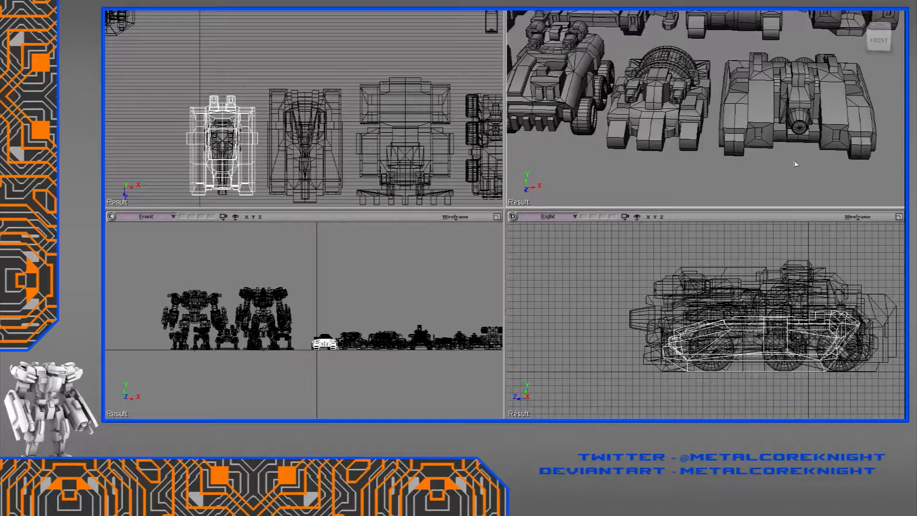
right_click_drag(806, 148, 785, 129)
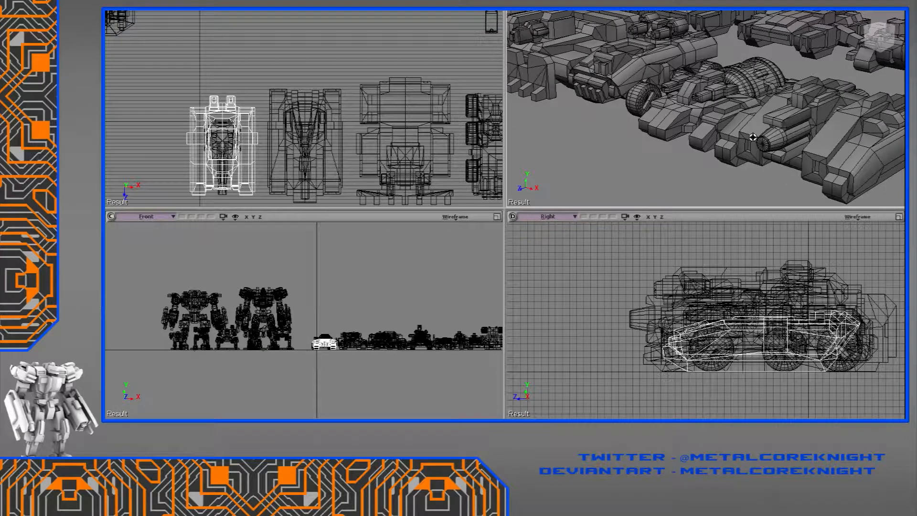
Select the last front-row vehicle's central cannon and inspect its placement from the rear, side and front
left_click_drag(785, 129, 771, 136)
left_click(789, 141)
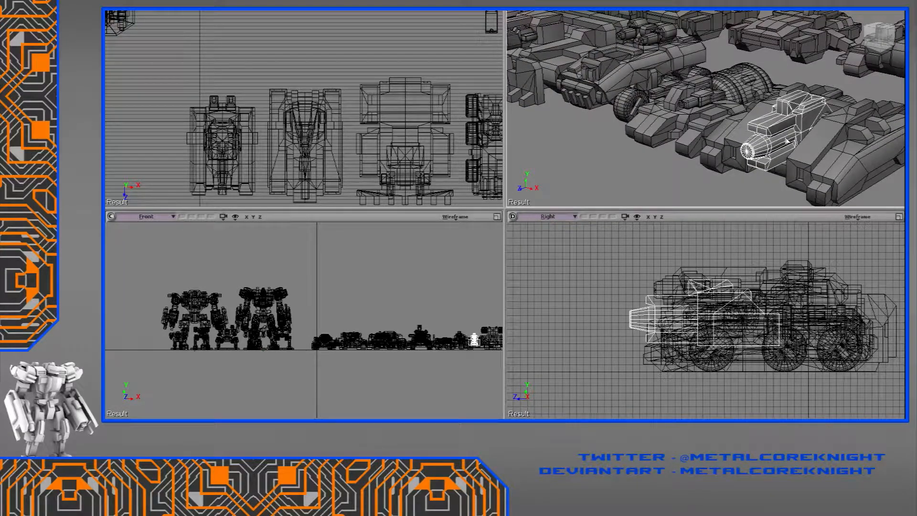
right_click_drag(850, 138, 702, 108)
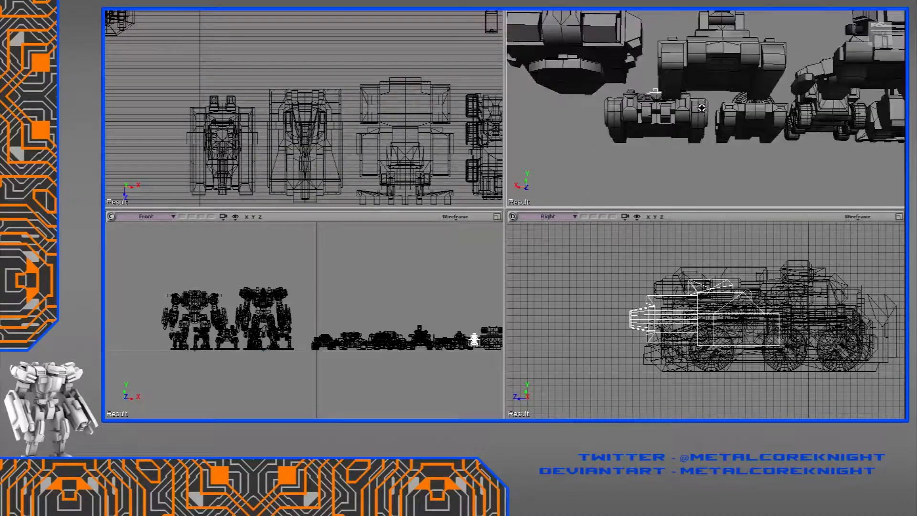
right_click_drag(668, 50, 707, 72)
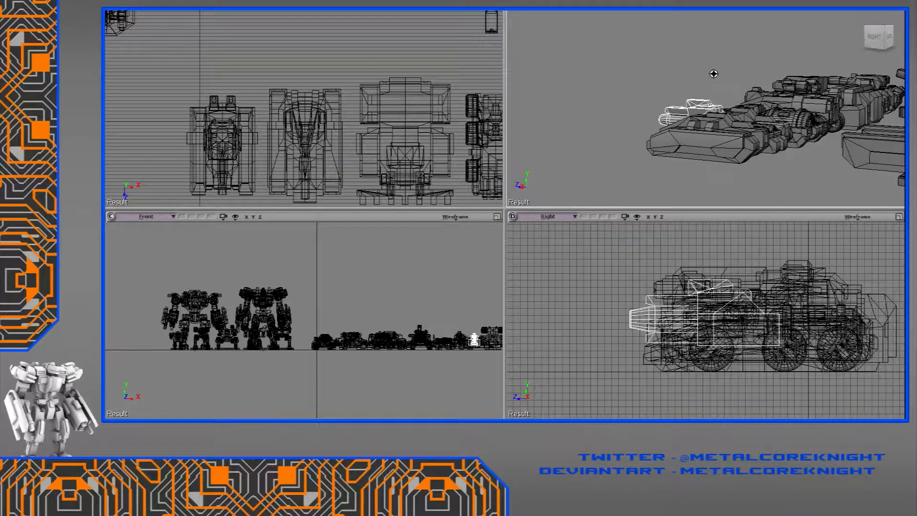
right_click_drag(679, 84, 697, 148)
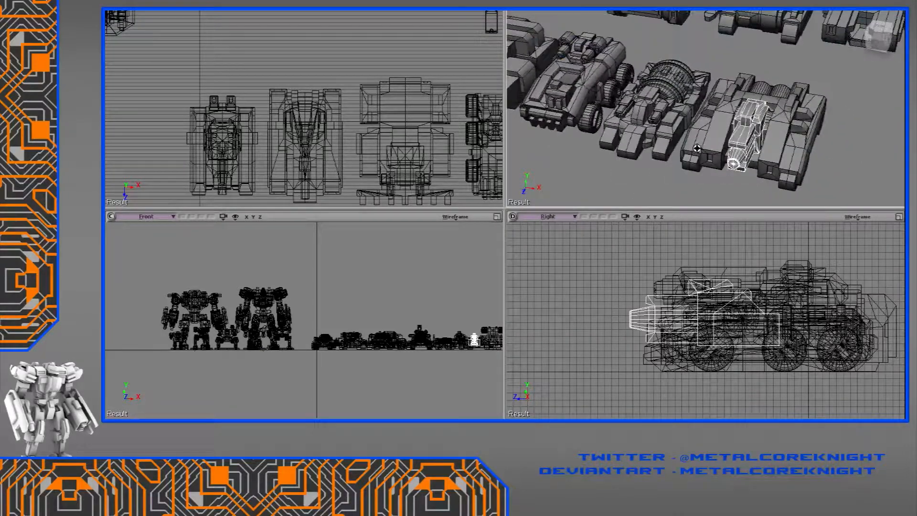
Select the second front-row tank's gun, then the first tank's hull, and examine the row from its side
scroll(592, 127, "down", 5)
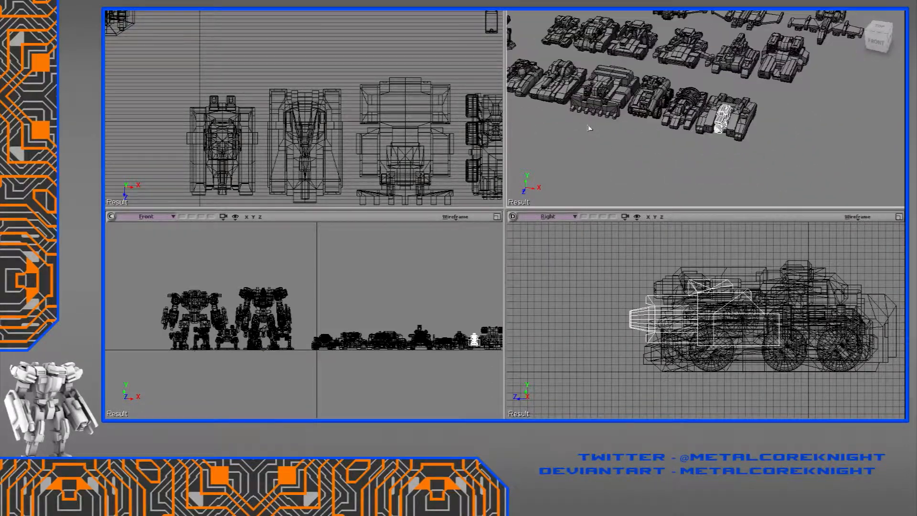
left_click(594, 93)
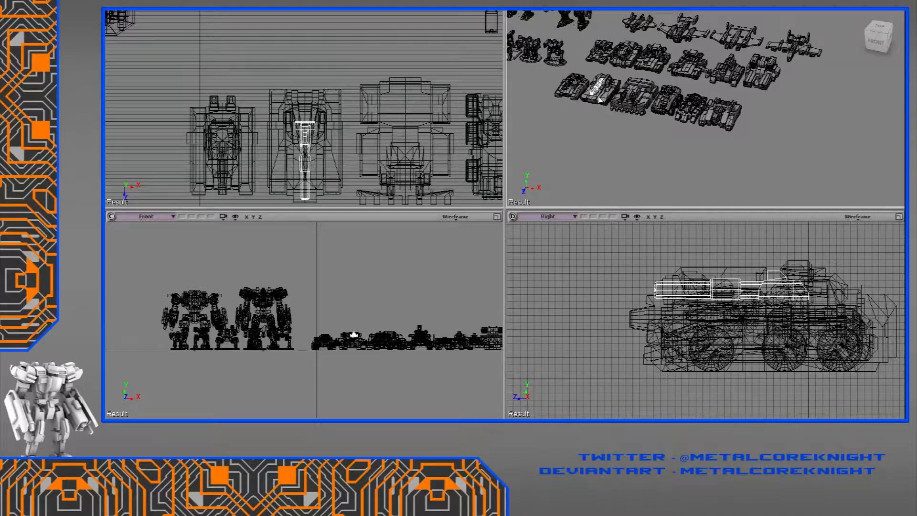
left_click(601, 100)
key("f")
right_click_drag(620, 115, 687, 135)
left_click(725, 161)
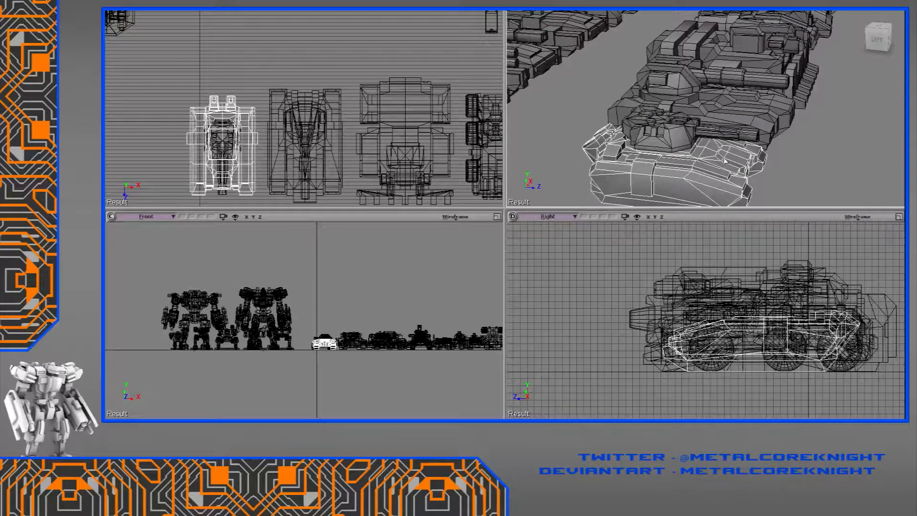
right_click_drag(801, 129, 654, 63)
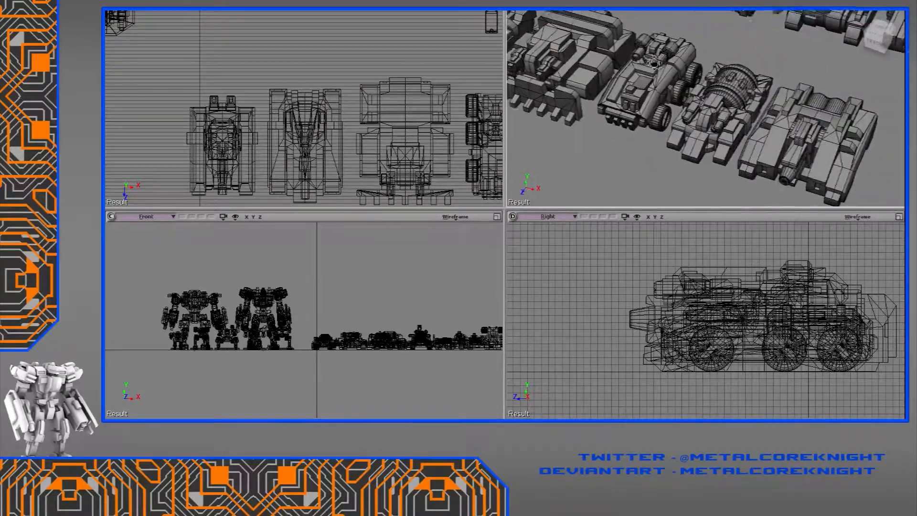
Select the last front-row vehicle's hull and frame it for a close look at its side
left_click(816, 167)
mouse_move(816, 167)
right_mouse_down()
mouse_move(810, 130)
mouse_move(813, 157)
right_mouse_up()
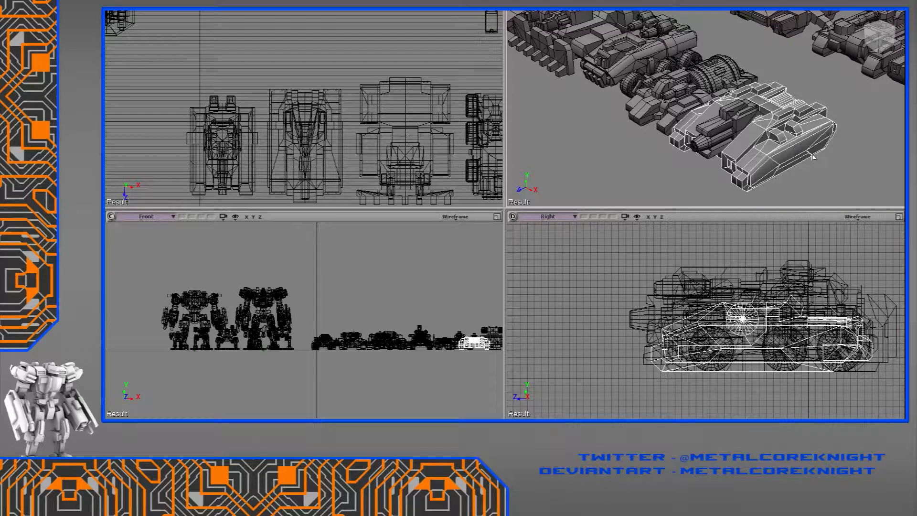
key("f")
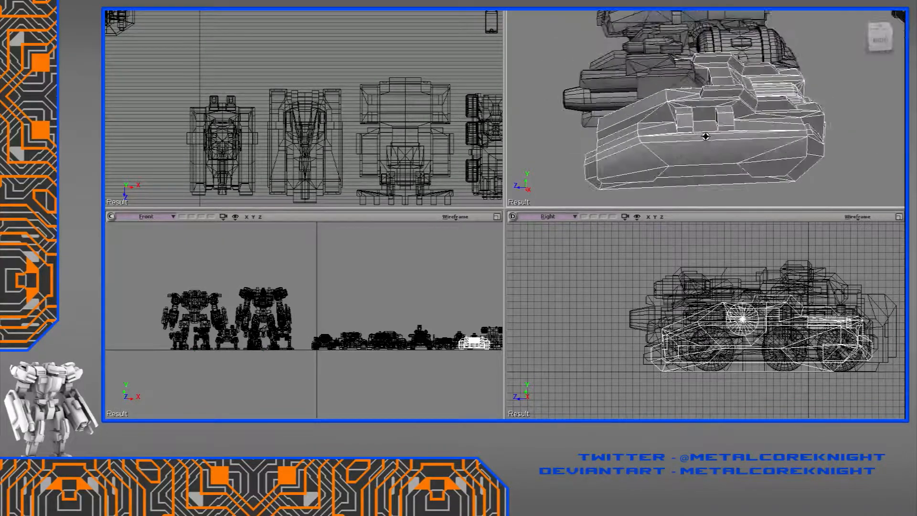
Clear the selection and show the whole collection of walkers, tanks and aircraft in the perspective view
scroll(754, 149, "down", 8)
left_click_drag(746, 134, 746, 157)
left_click(746, 150)
left_click_drag(634, 132, 655, 154)
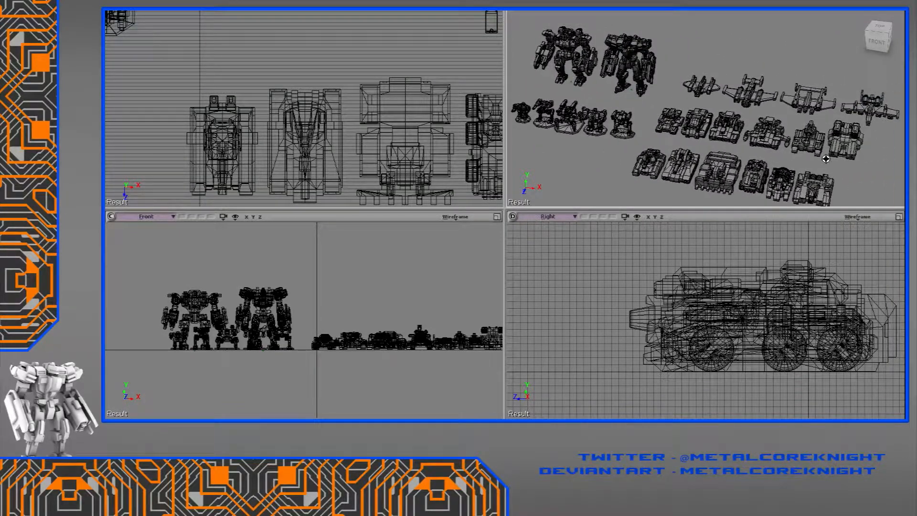
left_click_drag(827, 159, 820, 160)
left_click_drag(707, 188, 736, 157)
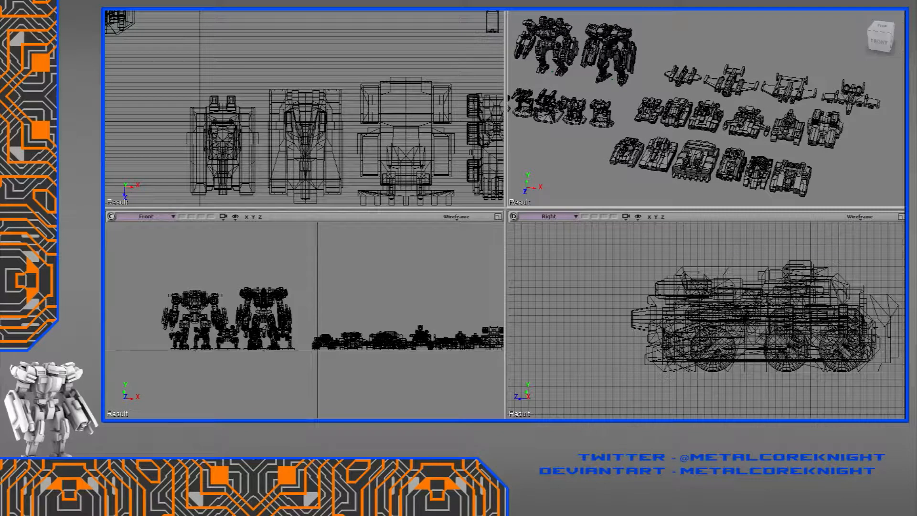
Enlarge the perspective view and select the first front-row tank's gun, then its turret, for a look from above
key("alt+w")
mouse_move(605, 126)
middle_mouse_down()
mouse_move(586, 124)
mouse_move(606, 130)
middle_mouse_up()
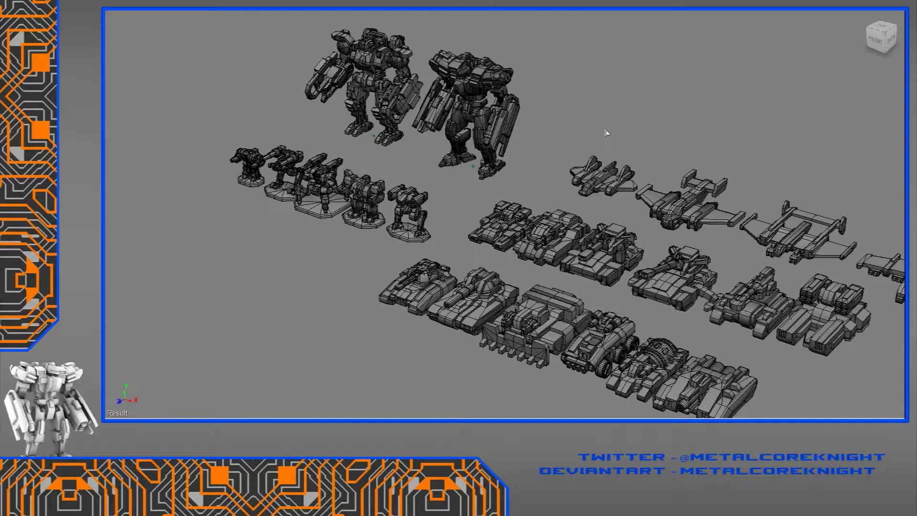
scroll(521, 293, "up", 6)
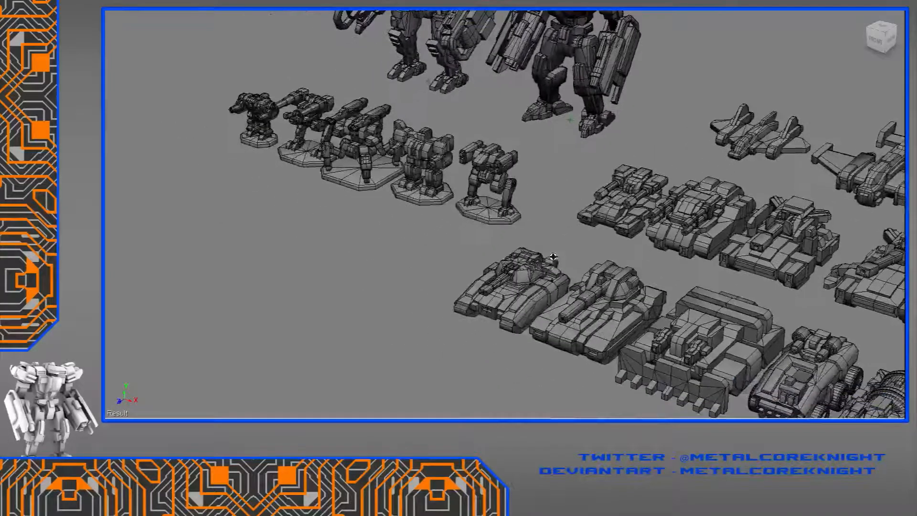
left_click(509, 329)
mouse_move(507, 339)
middle_mouse_down("alt")
mouse_move(487, 348)
mouse_move(484, 385)
mouse_move(520, 333)
middle_mouse_up("alt")
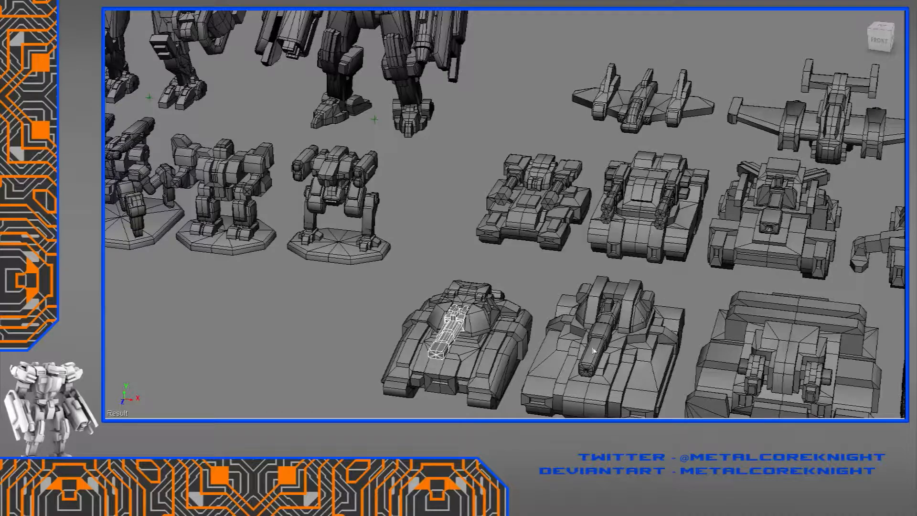
middle_click_drag(430, 373, 572, 321, "alt")
left_click(607, 236)
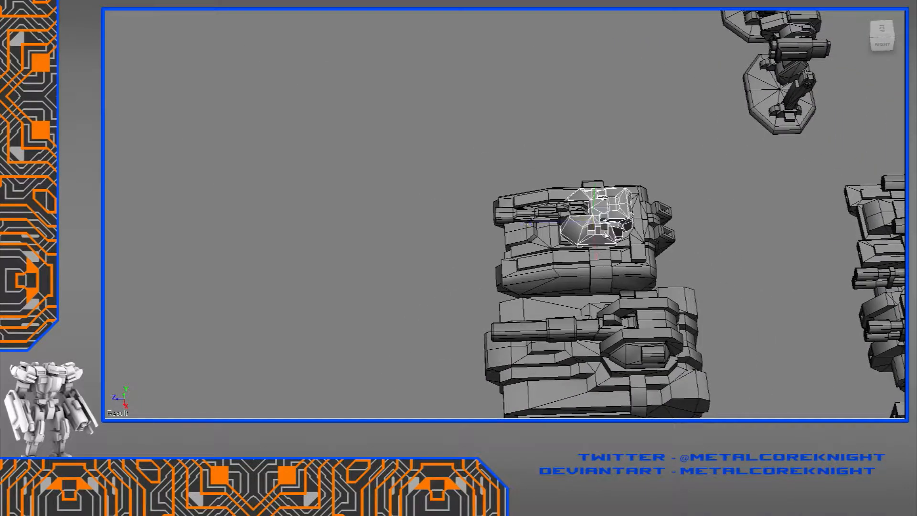
Select the second front-row tank's turret and examine it from the rear and front, then select the tank's hull
middle_click_drag(602, 242, 686, 143, "alt")
middle_click_drag(530, 291, 454, 334, "alt")
middle_click_drag(745, 411, 278, 246)
scroll(579, 299, "up", 5)
left_click(540, 301)
scroll(512, 204, "down", 4)
scroll(533, 205, "up", 4)
left_click(533, 204)
middle_click_drag(534, 204, 471, 238, "alt")
scroll(511, 270, "down", 4)
scroll(534, 285, "up", 2)
scroll(536, 277, "up", 5)
scroll(514, 246, "down", 5)
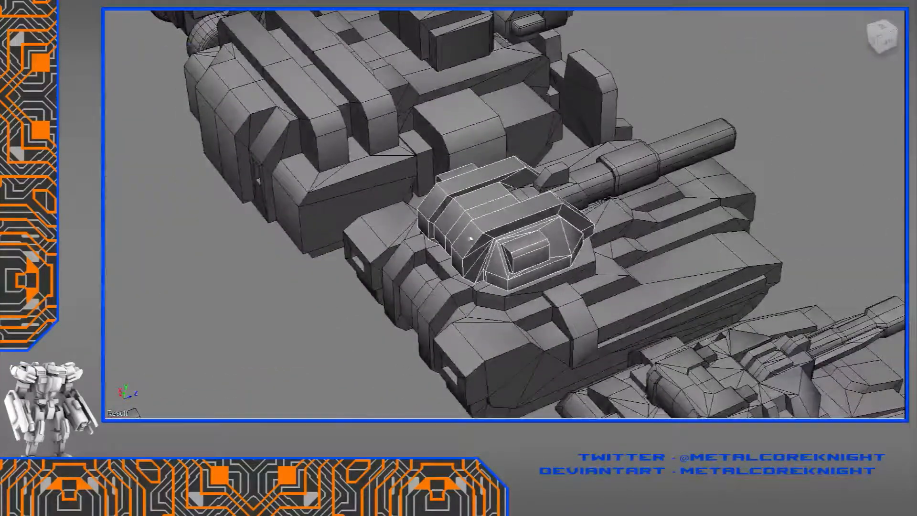
middle_click_drag(572, 211, 493, 212, "alt")
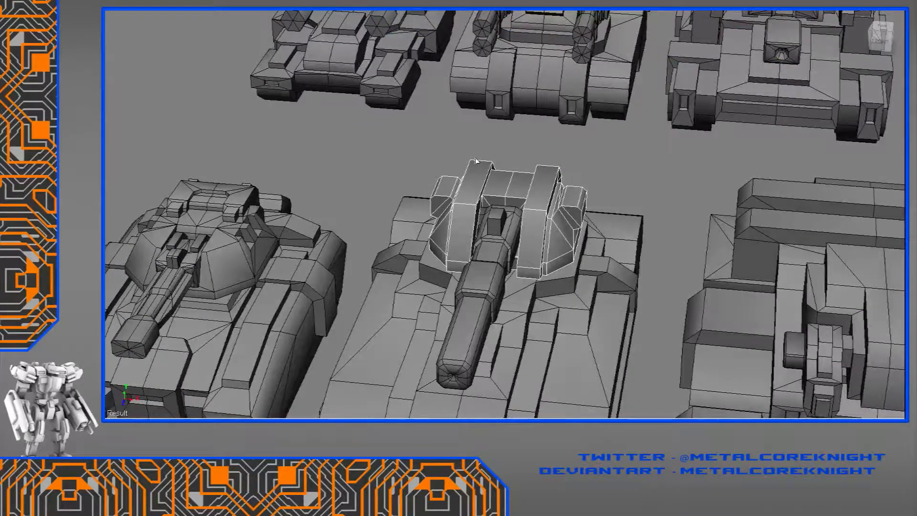
middle_click_drag(560, 177, 369, 282, "alt")
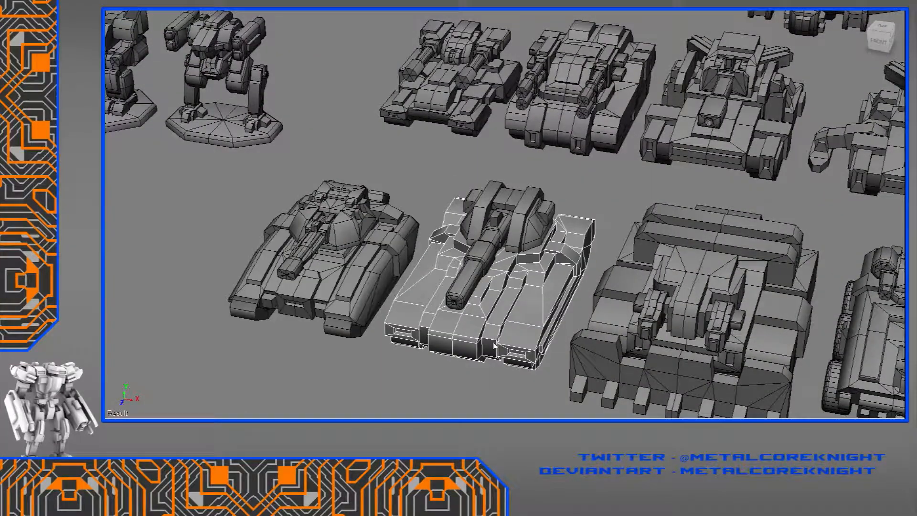
Select the second front-row tank's main cannon, frame it from the front, and widen the view to the neighbouring vehicles
scroll(518, 317, "up", 3)
left_click_drag(518, 318, 547, 257, "alt")
left_click(515, 313)
key("f")
scroll(524, 286, "down", 3)
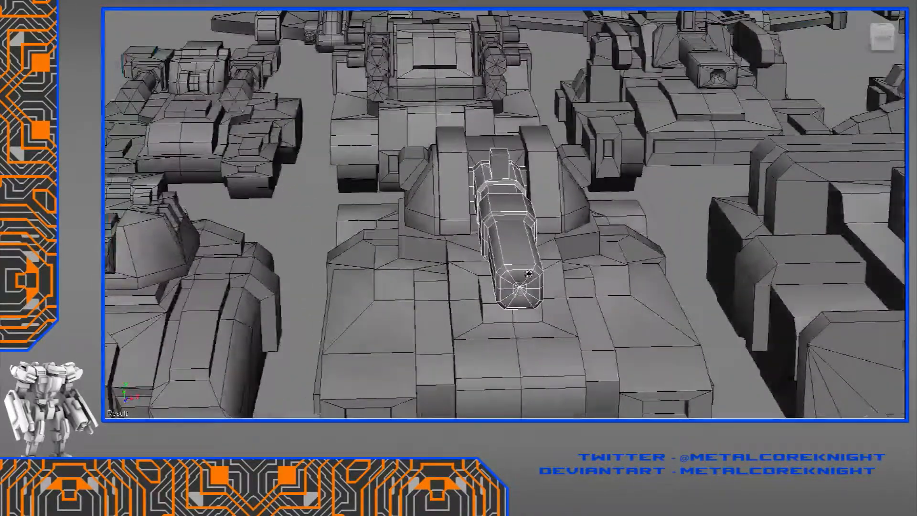
scroll(547, 256, "down", 5)
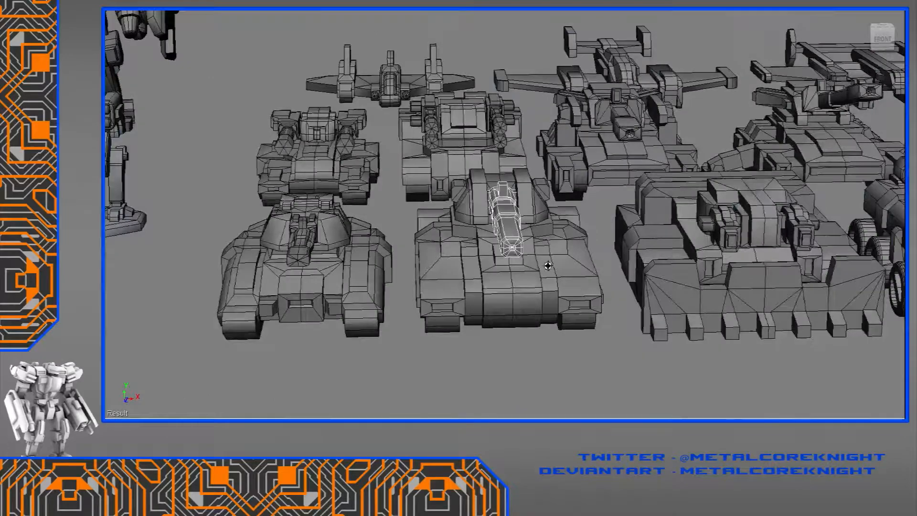
Select the hull of the third front-row vehicle with the dozer blade and compare it with its neighbours from the front
left_click(650, 247)
middle_click_drag(667, 243, 616, 285, "alt")
scroll(615, 287, "up", 5)
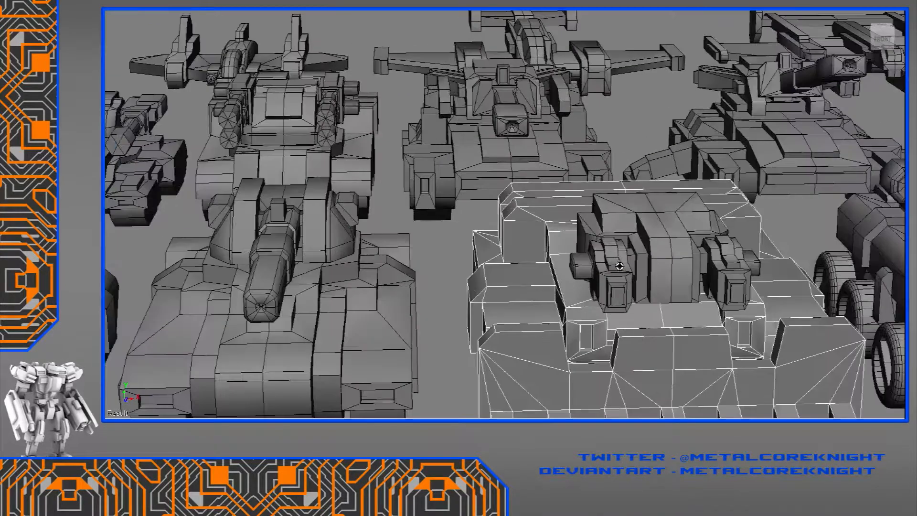
scroll(615, 286, "down", 4)
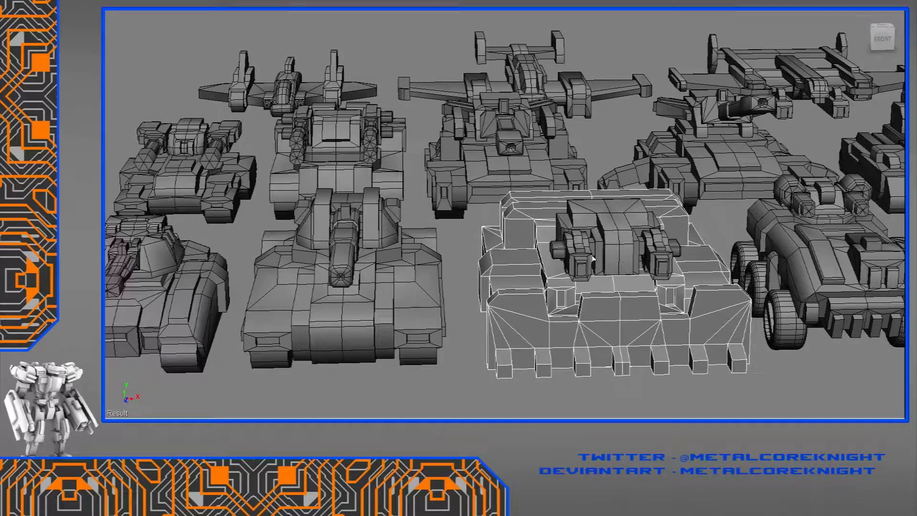
left_click(468, 289)
left_click_drag(468, 290, 505, 254, "alt")
left_click(507, 294)
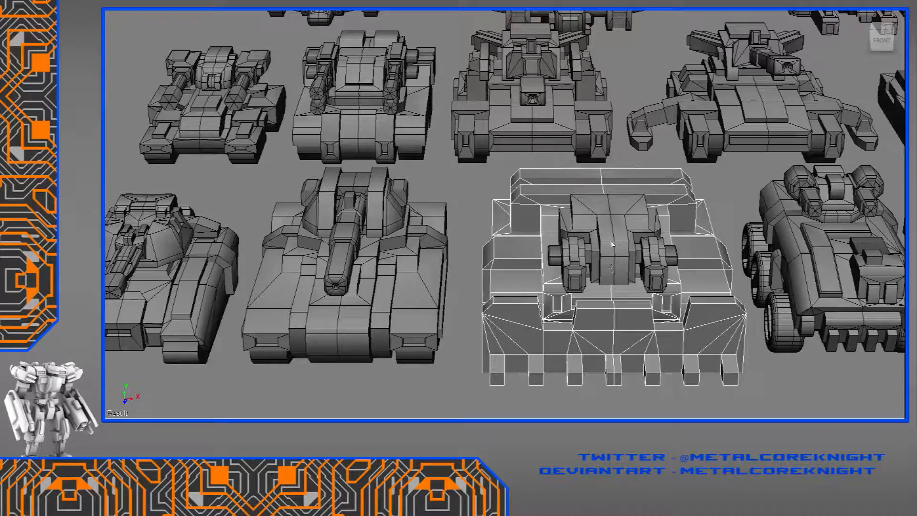
Examine the dozer-bladed vehicle's hull at an angle from above and from a low front angle
left_click_drag(616, 259, 597, 305, "alt")
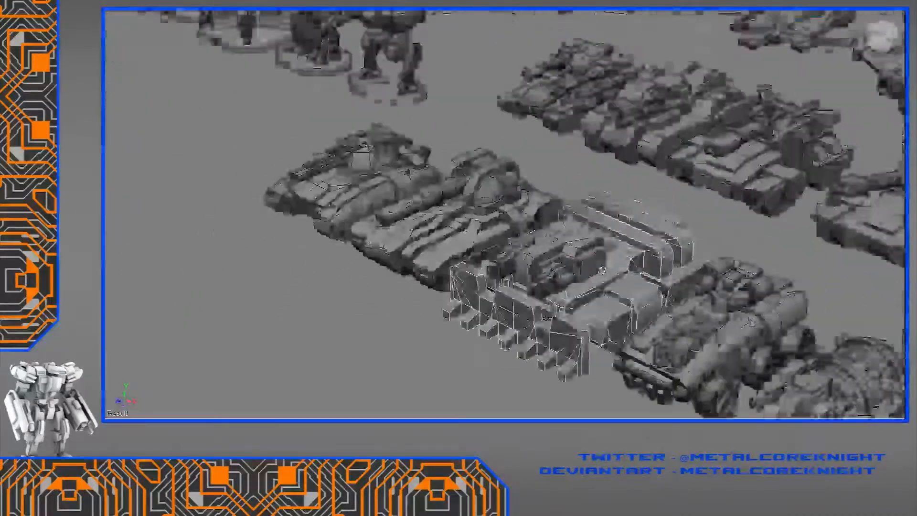
scroll(604, 307, "up", 5)
left_click_drag(615, 344, 608, 350, "alt")
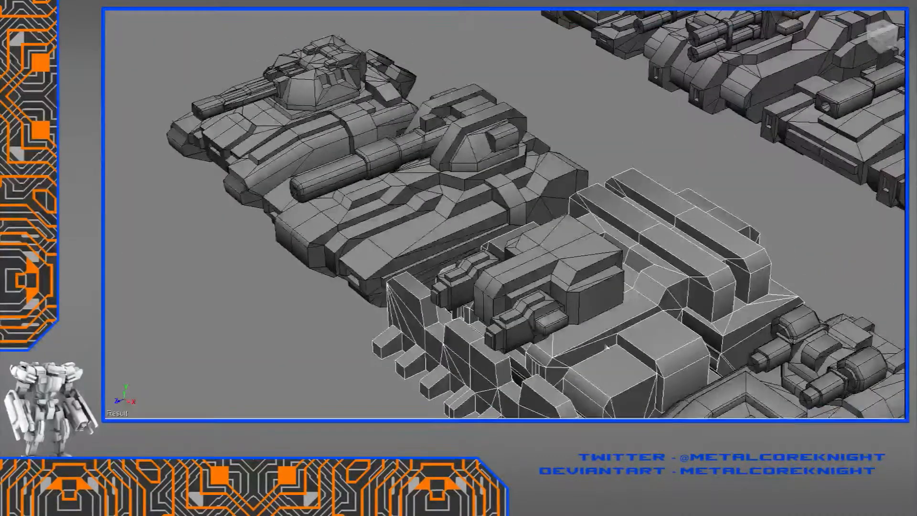
left_click_drag(435, 378, 447, 337, "alt")
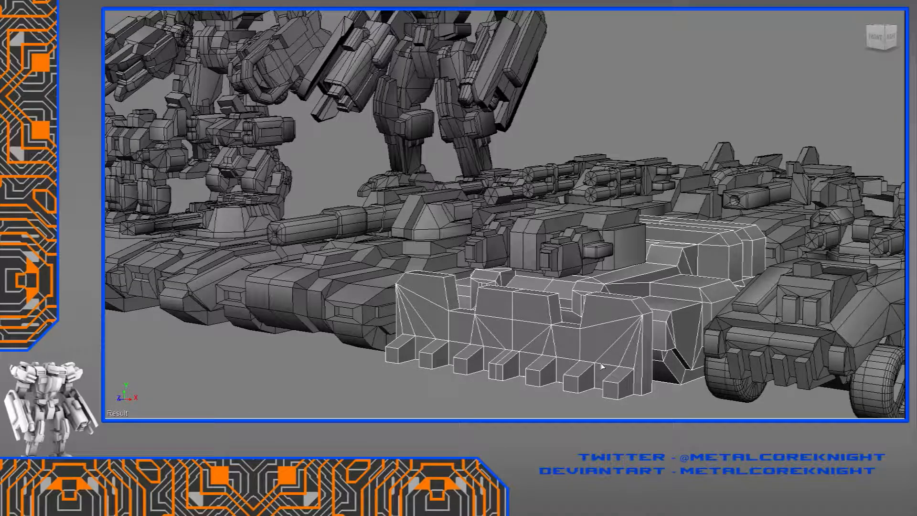
Select the dozer-bladed vehicle's turret parts and twin guns and inspect them against the nearby walkers and tanks
left_click(622, 245)
middle_click_drag(628, 247, 596, 305)
middle_click_drag(522, 329, 548, 306)
left_click(568, 247)
scroll(569, 248, "down", 4)
middle_click_drag(560, 254, 626, 321)
middle_click_drag(580, 234, 547, 287)
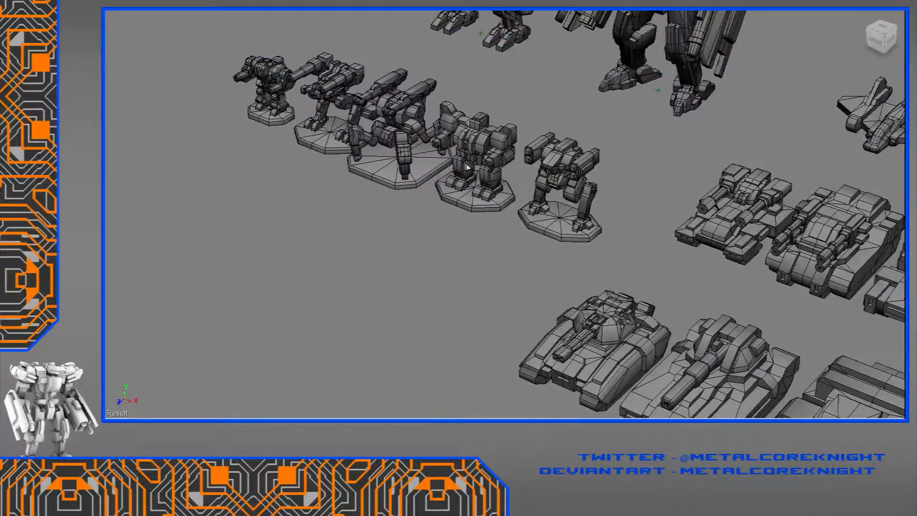
middle_click_drag(576, 253, 564, 273)
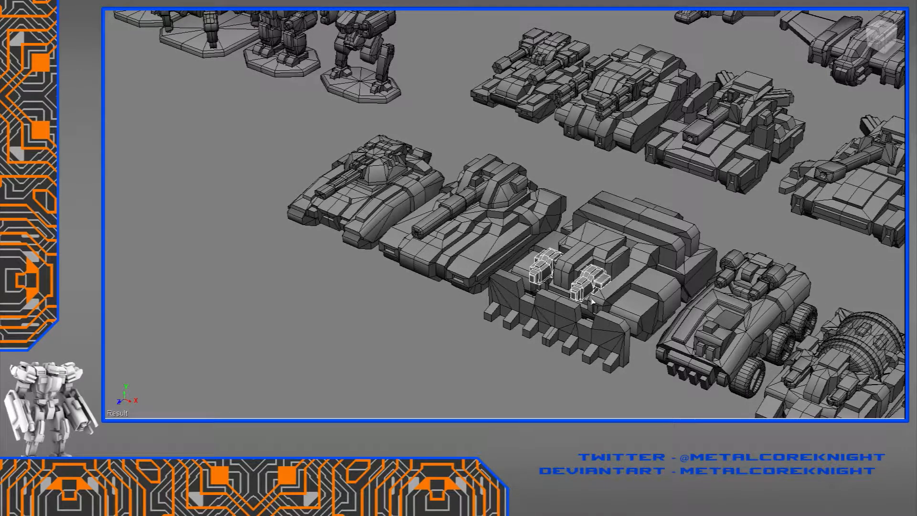
Clear the selection and compare the dozer-bladed vehicle with the other front-row vehicles at close and wide range
scroll(656, 307, "down", 3)
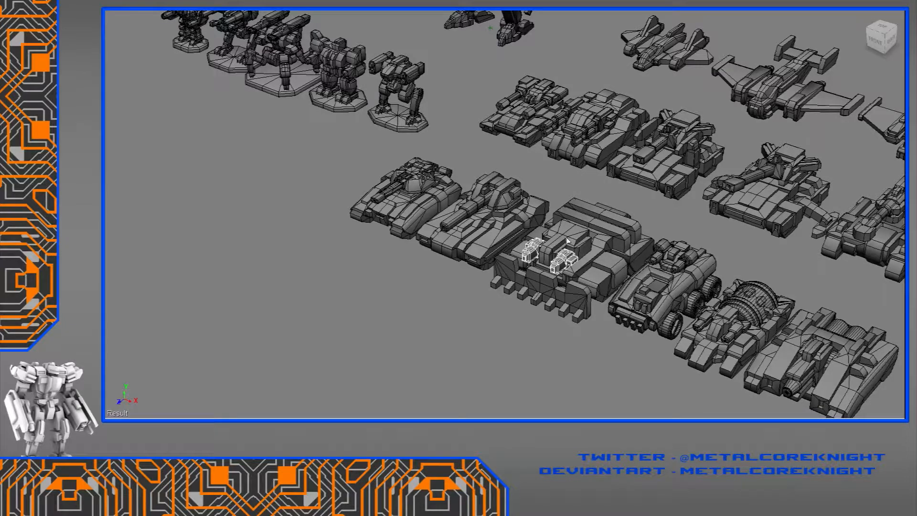
left_click(568, 185)
middle_click_drag(568, 187, 577, 193)
scroll(598, 238, "up", 4)
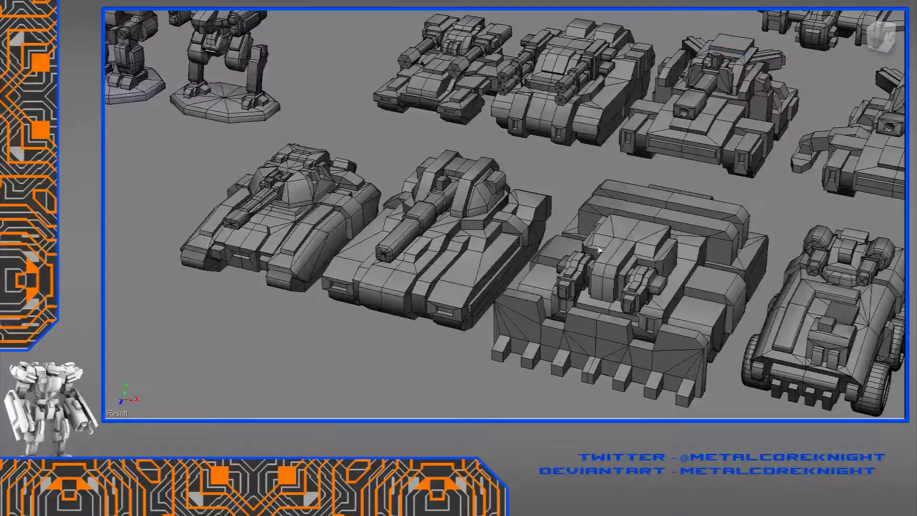
scroll(598, 248, "down", 3)
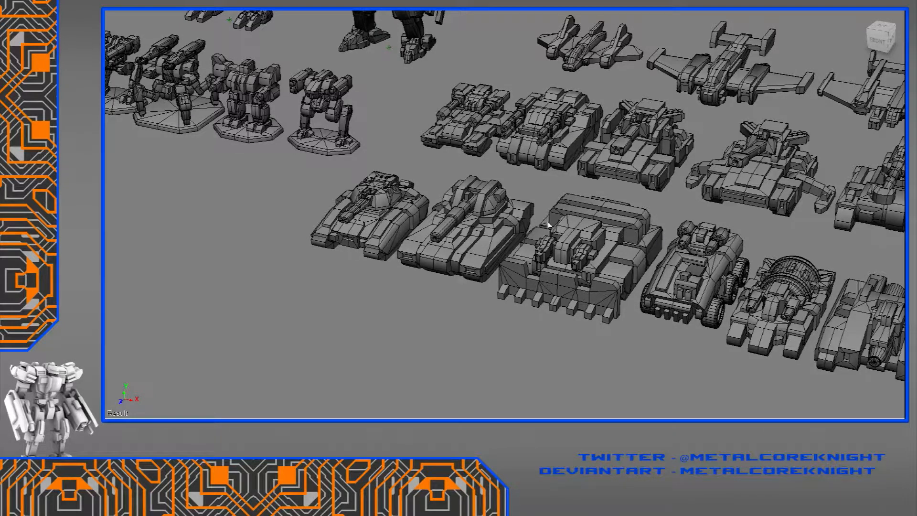
scroll(586, 211, "down", 1)
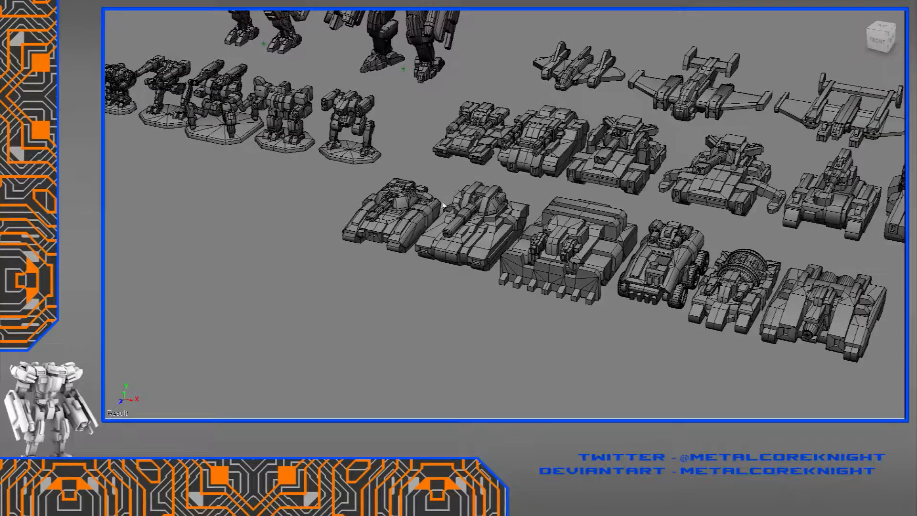
Select the second front-row tank's hull, then the six-wheeled vehicle's hull and its twin guns for comparison
left_click(482, 258)
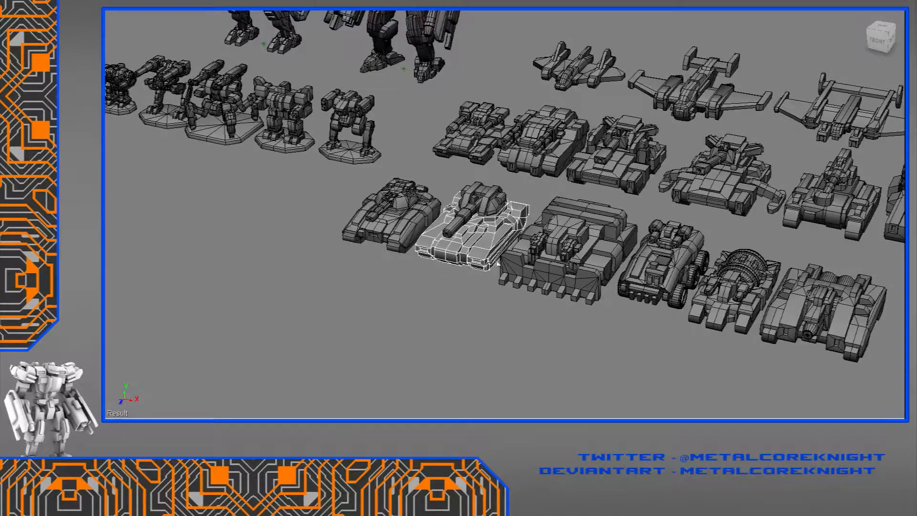
left_click(681, 264)
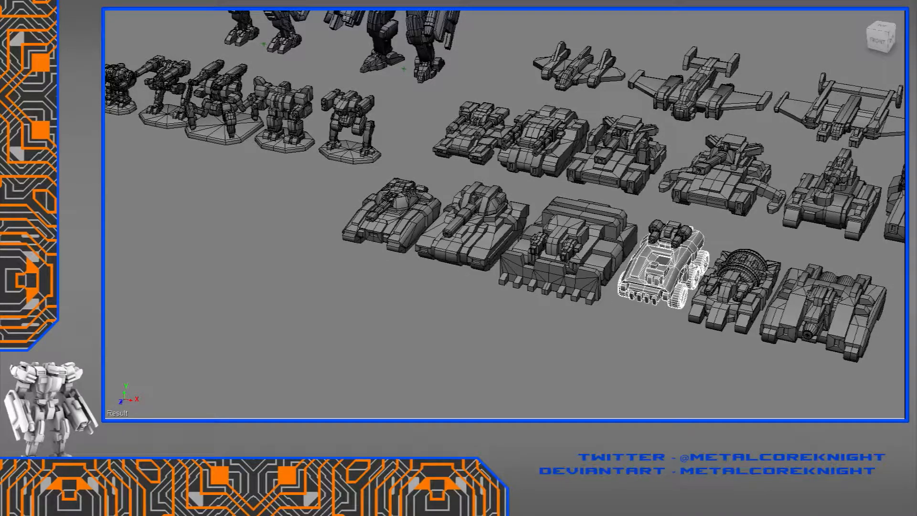
left_click(681, 240)
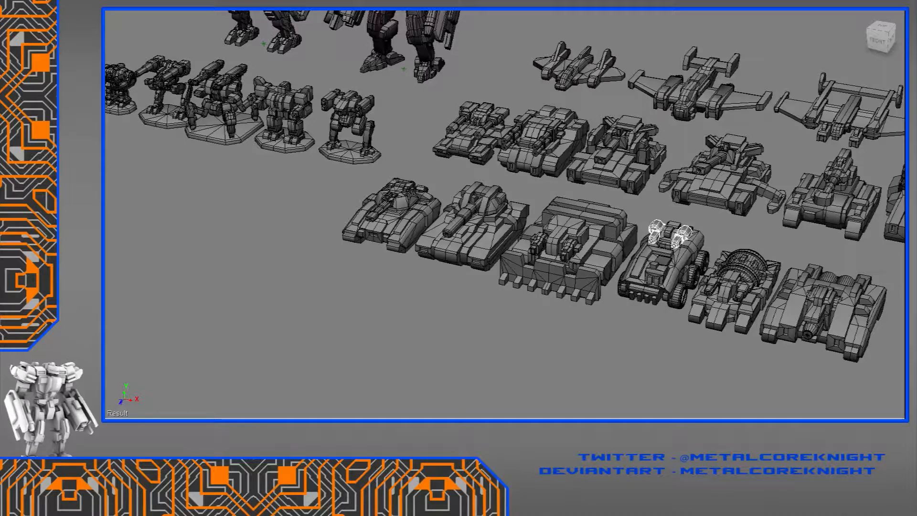
scroll(692, 235, "up", 2)
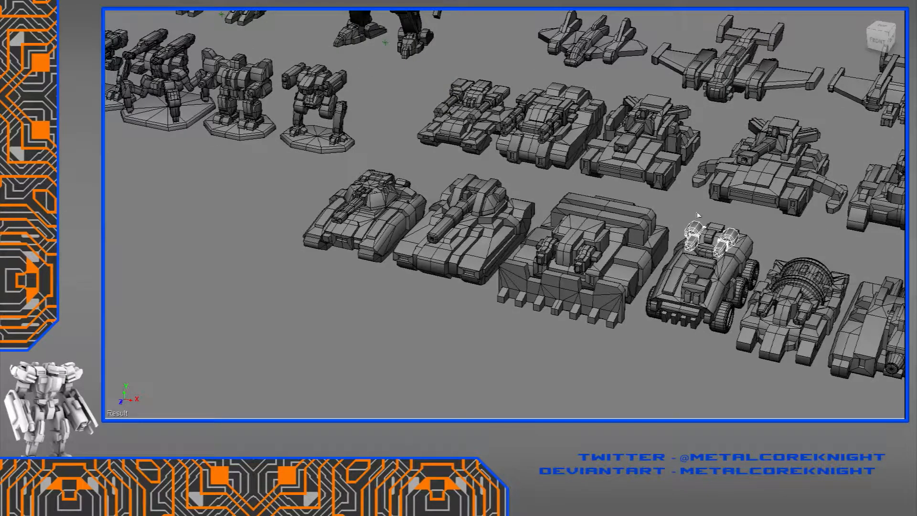
scroll(491, 143, "down", 2)
Select the first second-row tank's hull and view the whole collection from a raised front angle
left_click(491, 142)
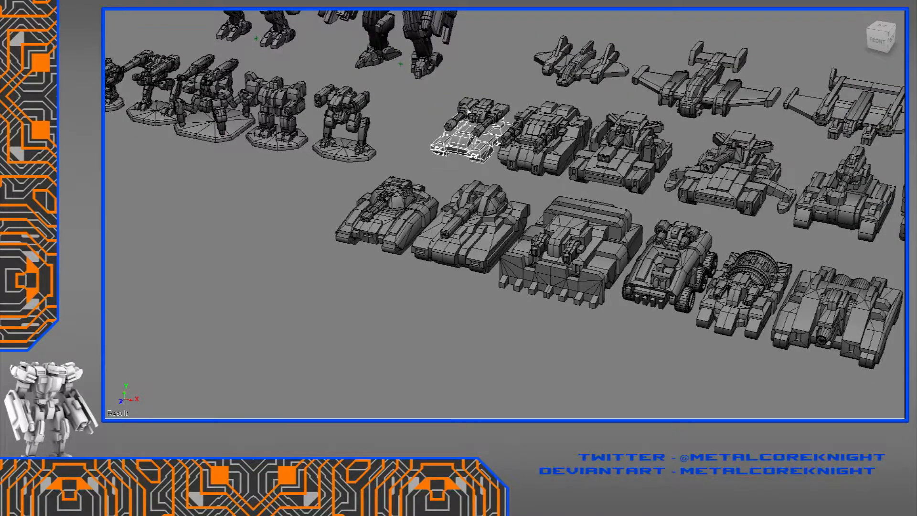
scroll(491, 142, "up", 4)
middle_click_drag(491, 143, 485, 175)
middle_click_drag(505, 206, 647, 271)
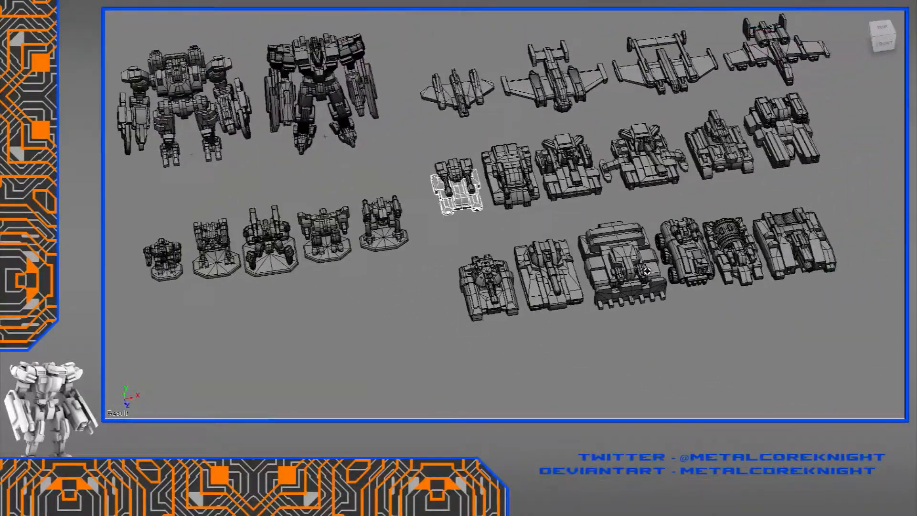
Select the second front-row tank's hull and study it from above and from a low front angle
left_click(581, 278)
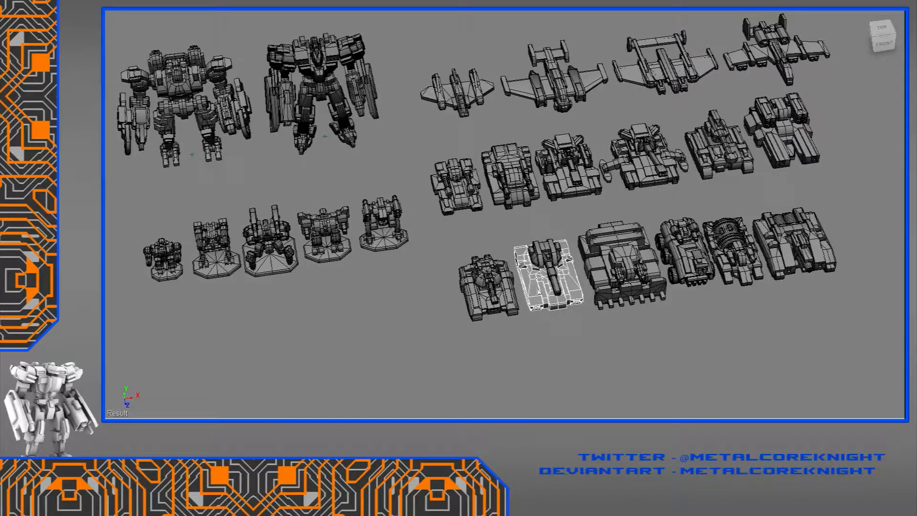
scroll(587, 258, "up", 10)
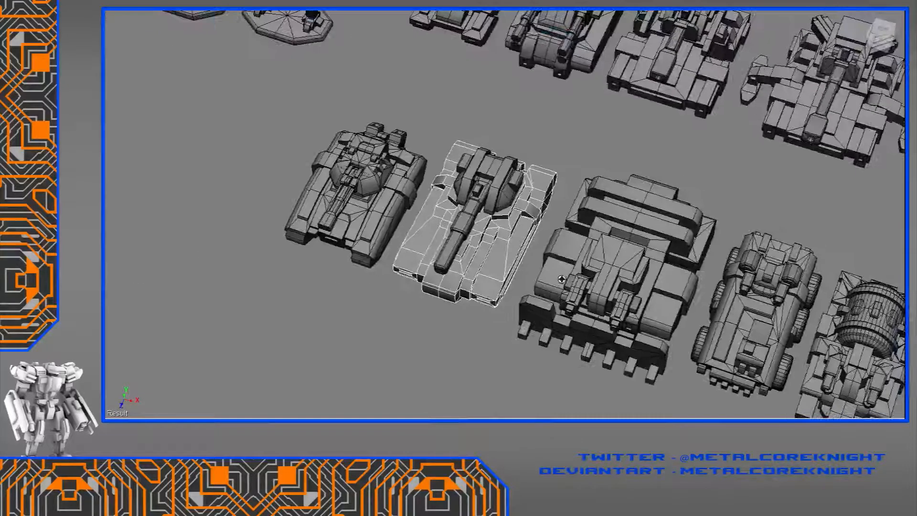
right_click_drag(533, 282, 563, 248)
left_click_drag(563, 247, 561, 301)
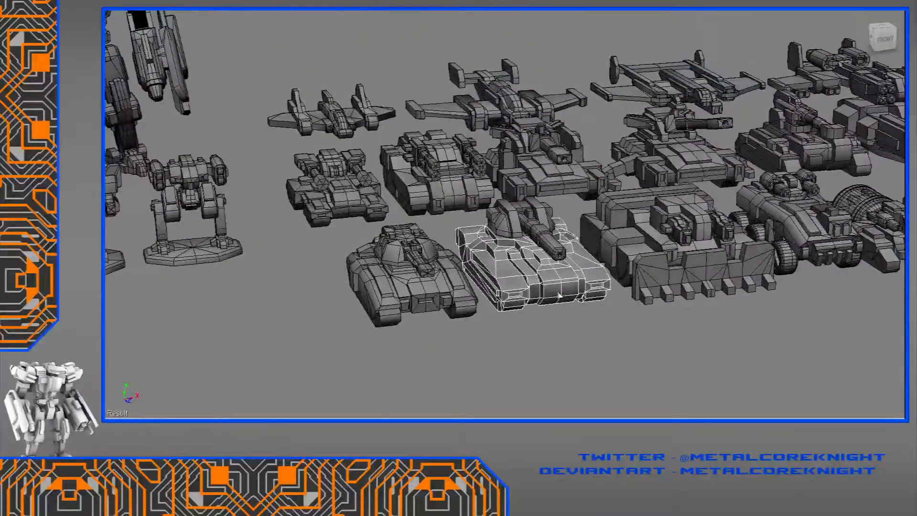
scroll(565, 296, "down", 5)
scroll(564, 285, "up", 6)
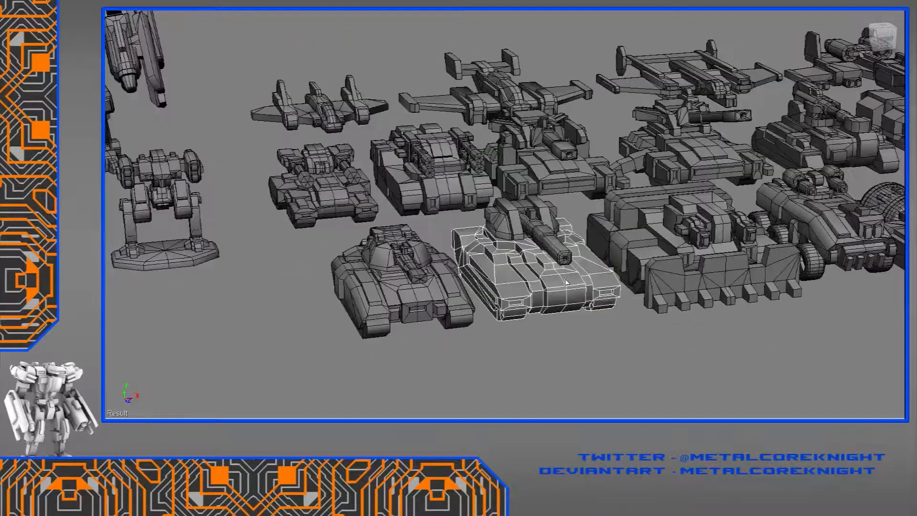
scroll(659, 244, "down", 5)
scroll(646, 242, "up", 5)
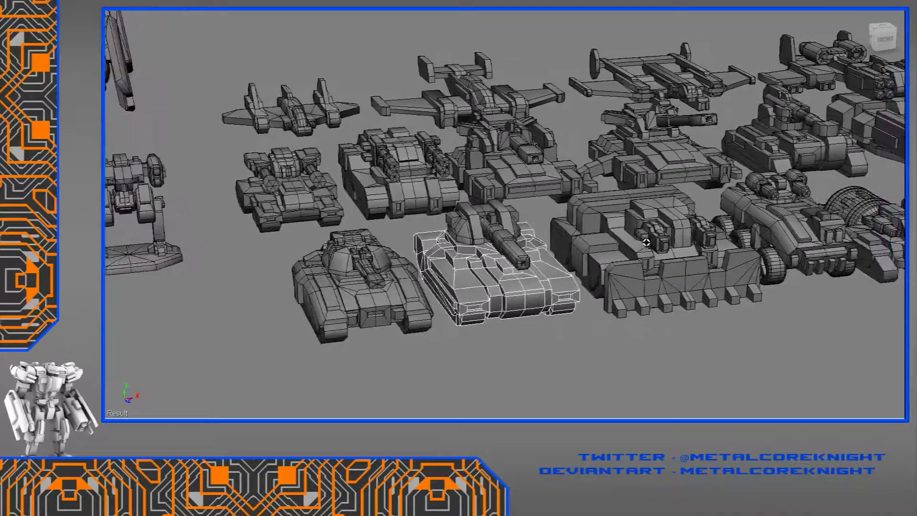
Select the dozer-bladed vehicle's turret, widen the view of the rows, and select the fifth second-row vehicle
left_click(674, 222)
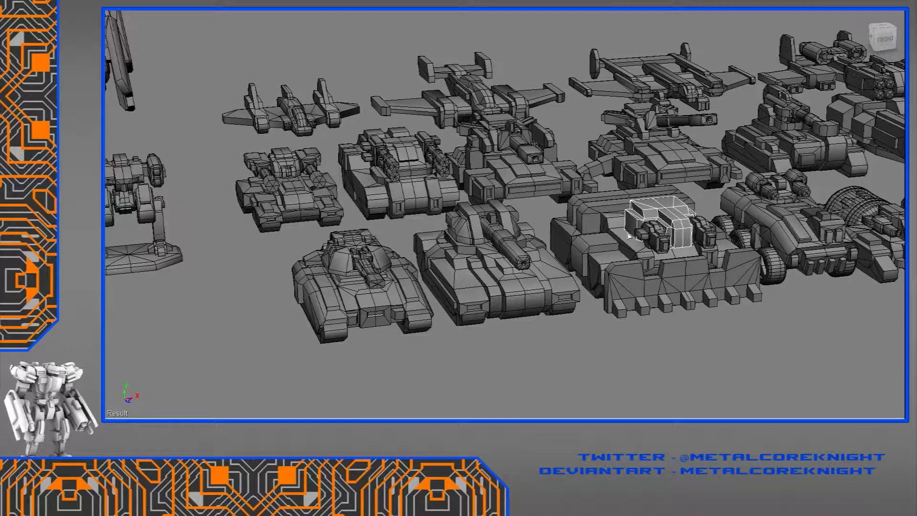
middle_click_drag(784, 365, 728, 381, "alt")
right_click_drag(643, 329, 577, 297, "alt")
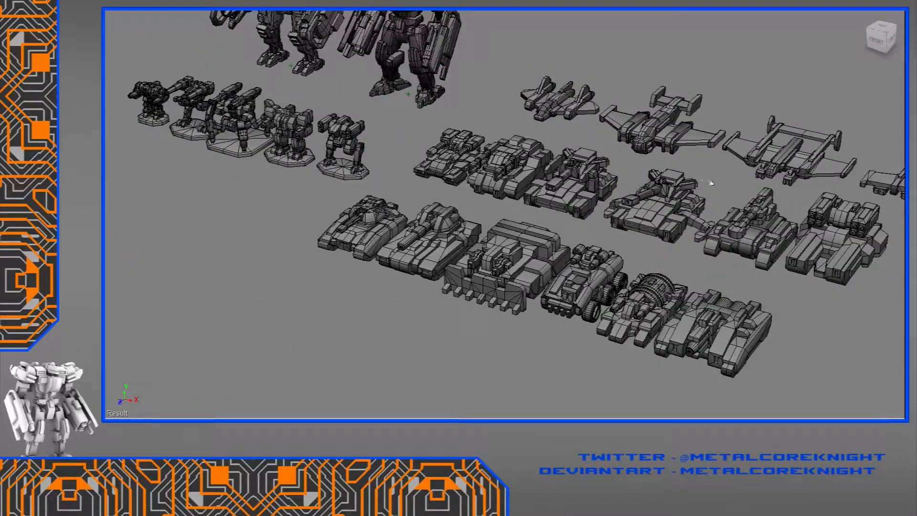
left_click(746, 249)
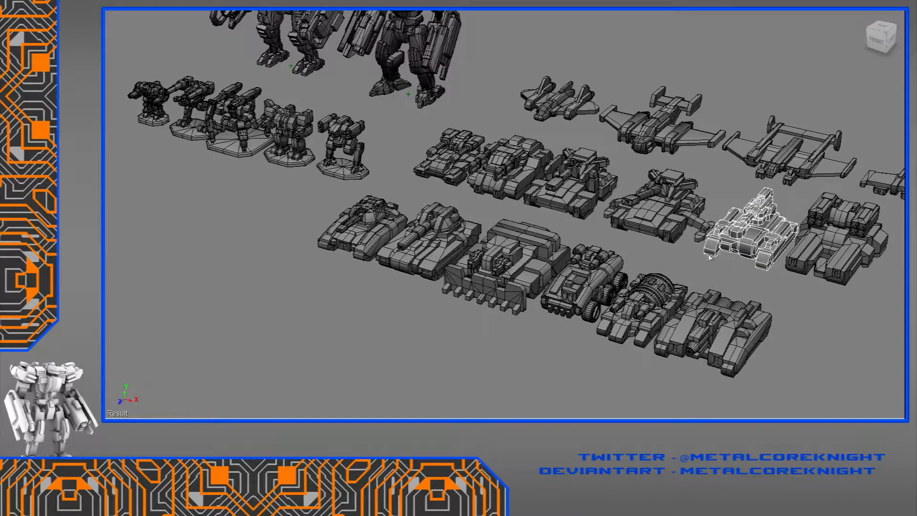
Add the dozer-bladed vehicle to the selection for comparison, then clear the selection and view the rows from a raised angle
left_click(508, 298, "ctrl")
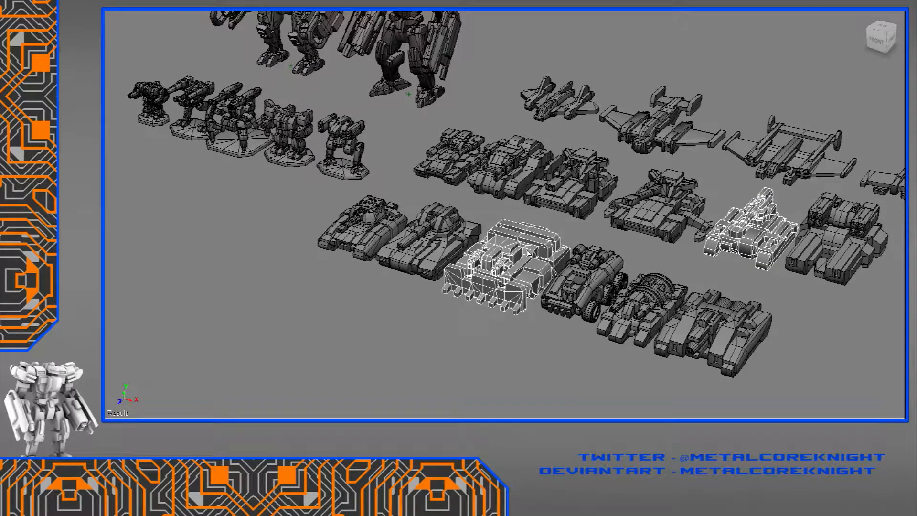
left_click_drag(554, 250, 586, 257, "alt")
left_click(608, 220)
left_click_drag(608, 220, 589, 217, "alt")
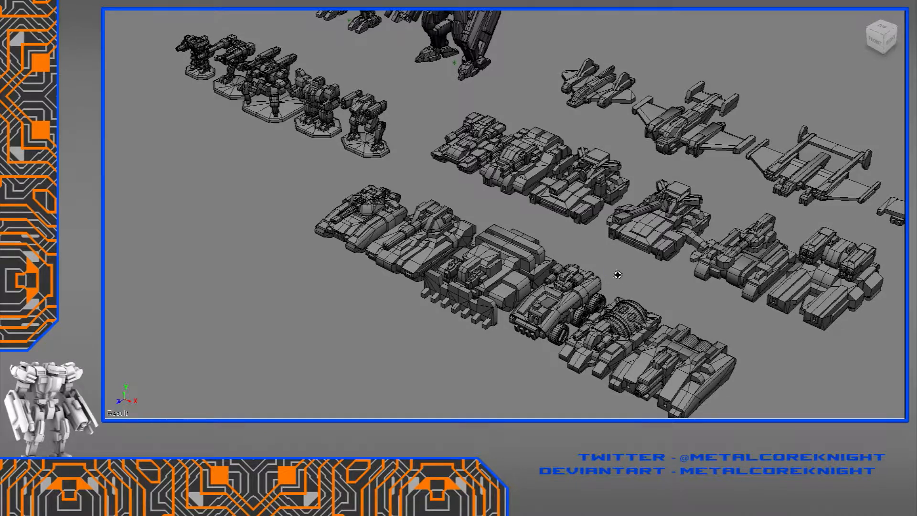
middle_click_drag(618, 278, 671, 273)
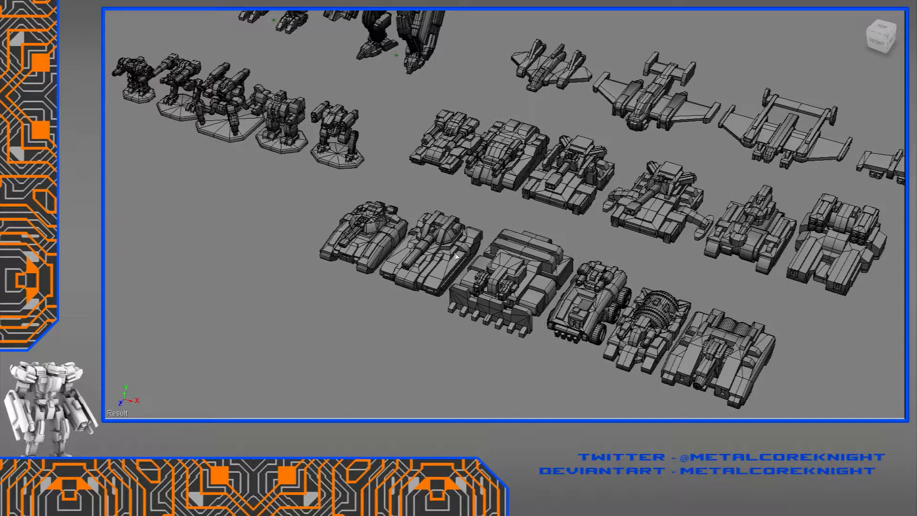
Examine the dozer-bladed and six-wheeled vehicles up close, then view both vehicle rows from the front
scroll(691, 328, "up", 6)
scroll(645, 298, "down", 1)
scroll(644, 295, "up", 5)
scroll(641, 295, "down", 4)
left_click_drag(435, 239, 554, 314)
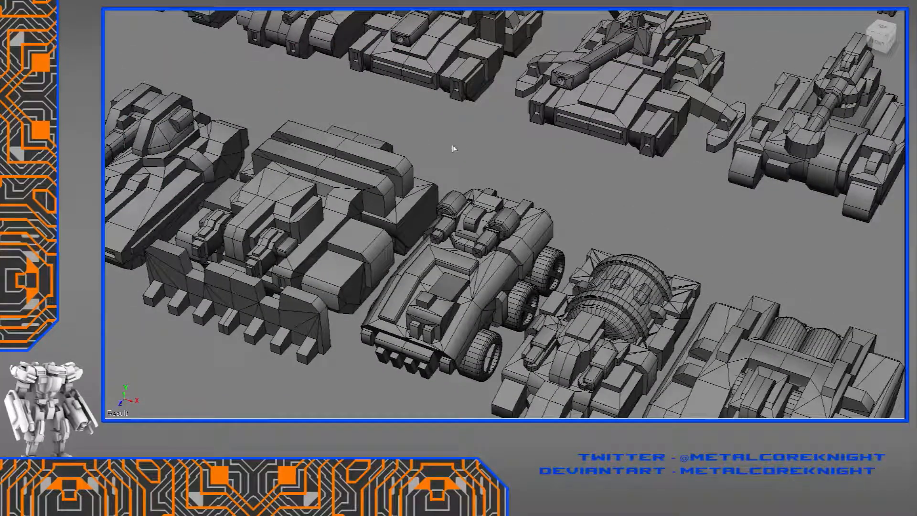
scroll(455, 149, "down", 5)
right_click_drag(453, 157, 468, 139)
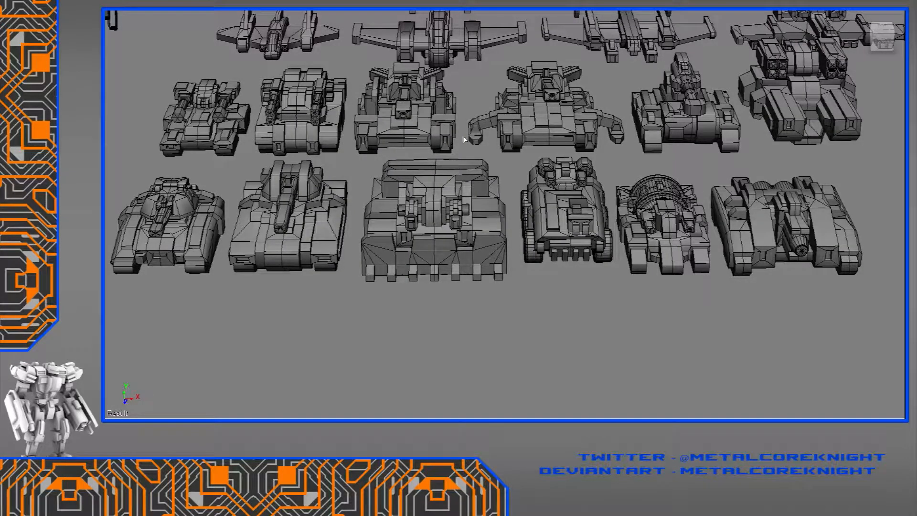
Inspect the row of small walkers on hexagonal bases up close
right_click_drag(395, 200, 423, 224)
scroll(424, 224, "down", 3)
middle_click_drag(424, 223, 616, 180, "alt")
scroll(377, 250, "up", 3)
middle_click_drag(378, 250, 502, 223, "alt")
scroll(444, 239, "up", 3)
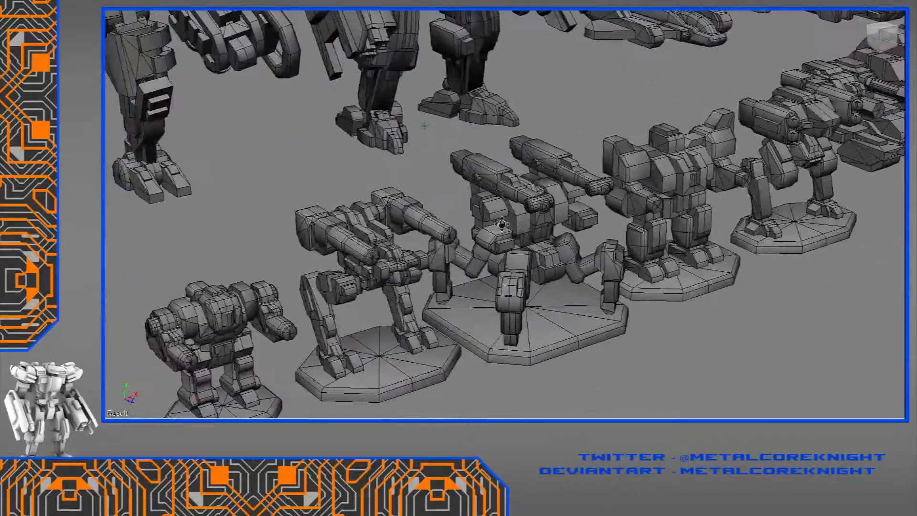
View the small walkers together with the two large mechs standing behind them
right_click_drag(502, 224, 494, 220)
middle_click_drag(435, 231, 542, 257)
scroll(528, 217, "down", 5)
left_click_drag(549, 155, 292, 209)
left_click(479, 242)
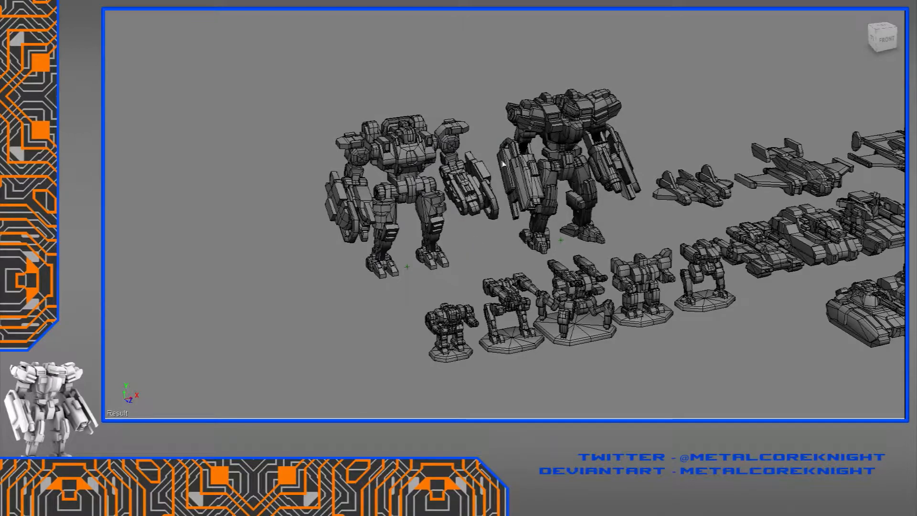
Study the large mechs up close, then view the whole collection from a raised front angle
scroll(496, 165, "up", 5)
scroll(483, 245, "down", 2)
right_click_drag(602, 266, 568, 253)
scroll(568, 253, "down", 6)
left_click_drag(697, 256, 606, 127)
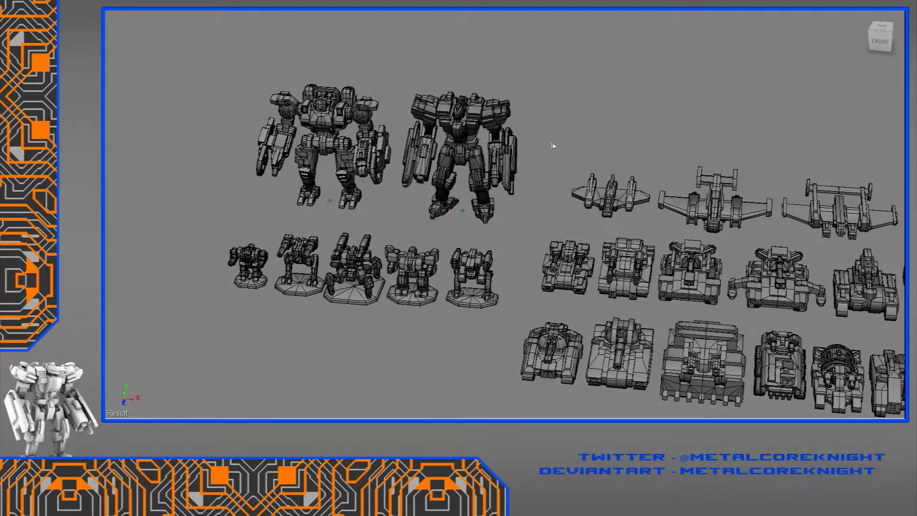
middle_click_drag(557, 197, 535, 176)
scroll(535, 177, "down", 3)
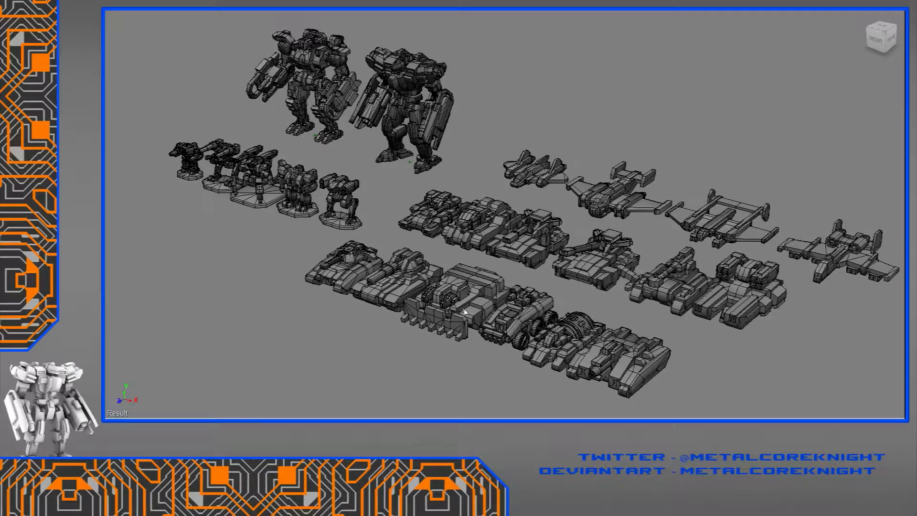
Select the second large mech's torso, frame it, and compare the small walkers with both large mechs
left_click(418, 132)
key("f")
middle_click_drag(417, 136, 377, 153)
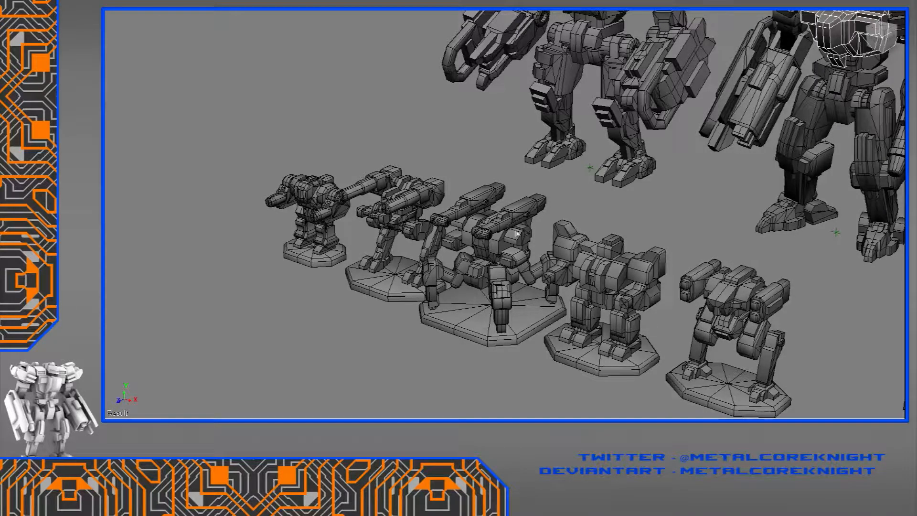
middle_click_drag(810, 230, 568, 303)
scroll(583, 341, "up", 3)
scroll(584, 342, "down", 1)
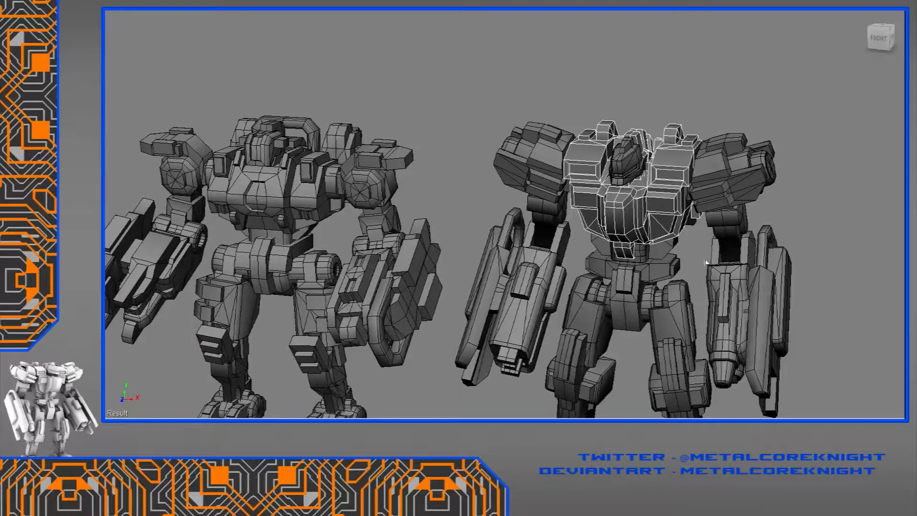
View the full collection from above, then examine the two tank rows more closely
middle_click_drag(714, 258, 650, 268)
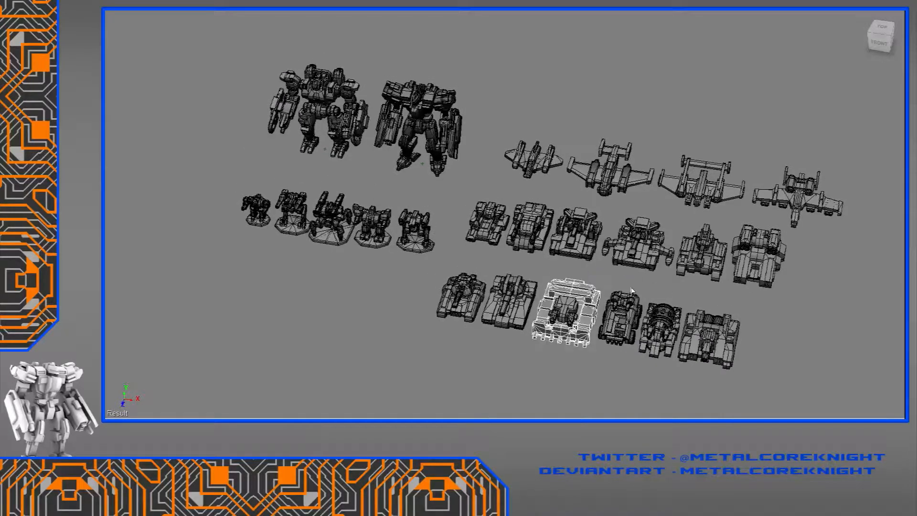
mouse_move(625, 284)
middle_mouse_down()
mouse_move(616, 267)
mouse_move(617, 278)
middle_mouse_up()
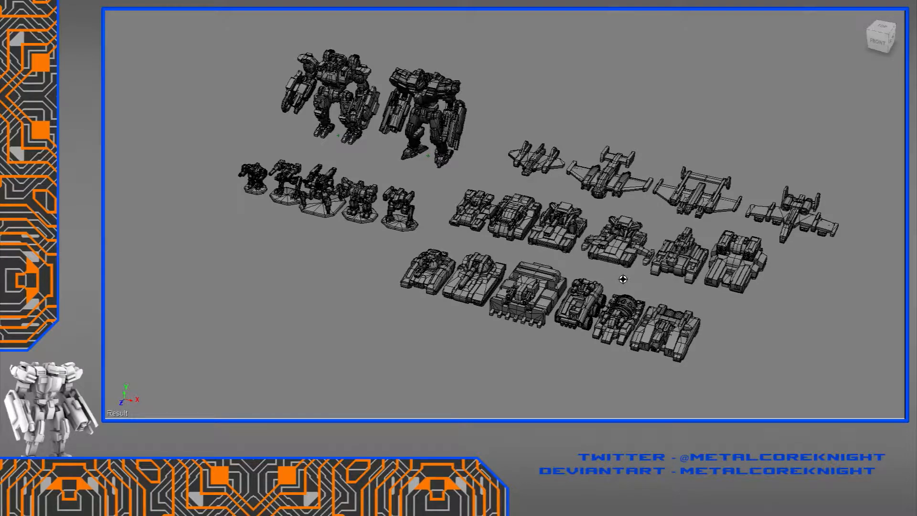
middle_click_drag(626, 278, 619, 239)
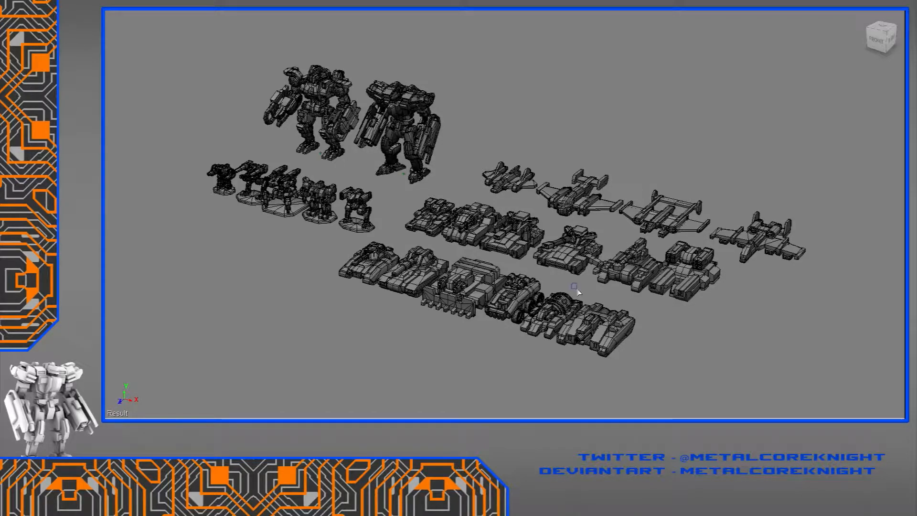
scroll(577, 292, "up", 5)
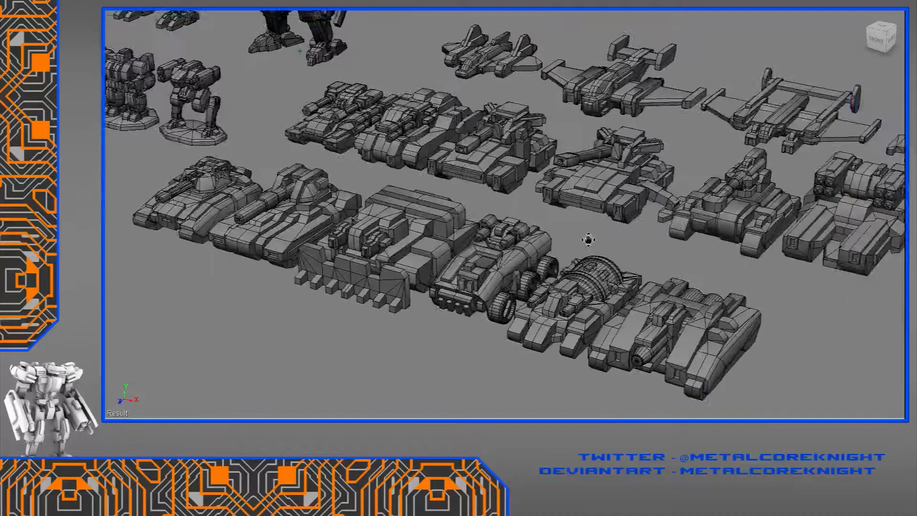
middle_click_drag(589, 240, 592, 251)
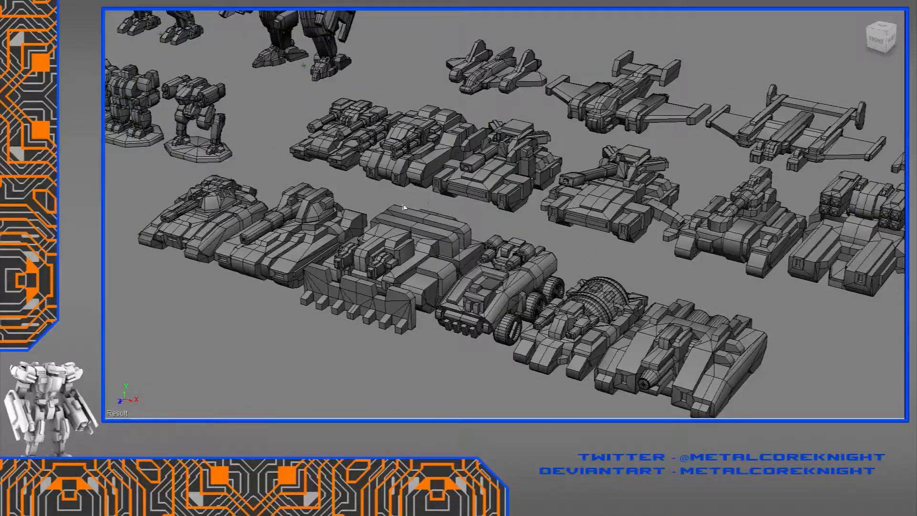
middle_click_drag(322, 176, 331, 179)
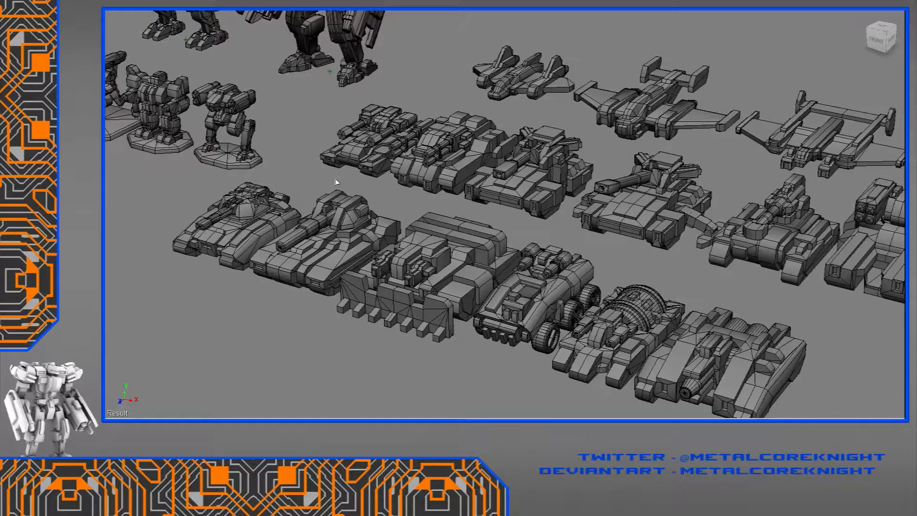
mouse_move(338, 180)
middle_mouse_down("alt")
mouse_move(377, 190)
mouse_move(382, 205)
middle_mouse_up("alt")
Select the first two second-row tanks together and compare them with the rest of the vehicle rows
left_click_drag(381, 146, 495, 242)
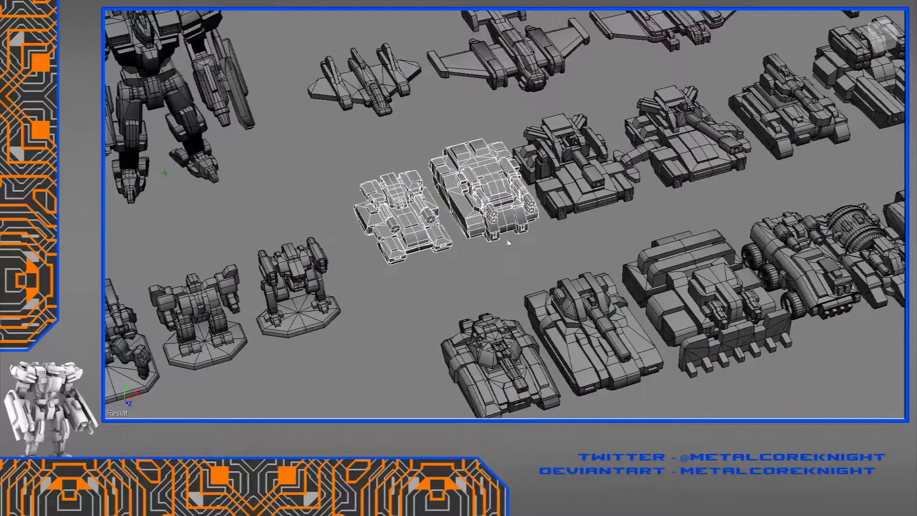
mouse_move(467, 215)
middle_mouse_down()
mouse_move(415, 250)
mouse_move(464, 224)
middle_mouse_up()
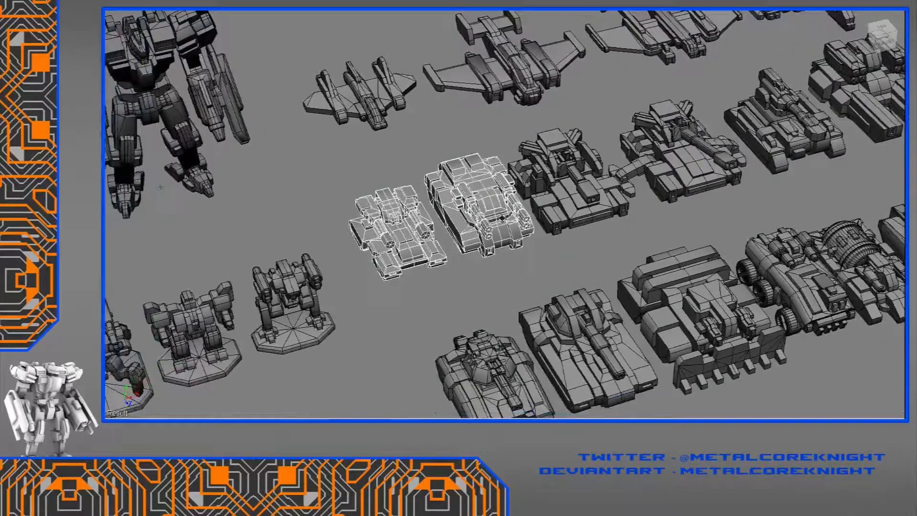
middle_click_drag(582, 182, 356, 227)
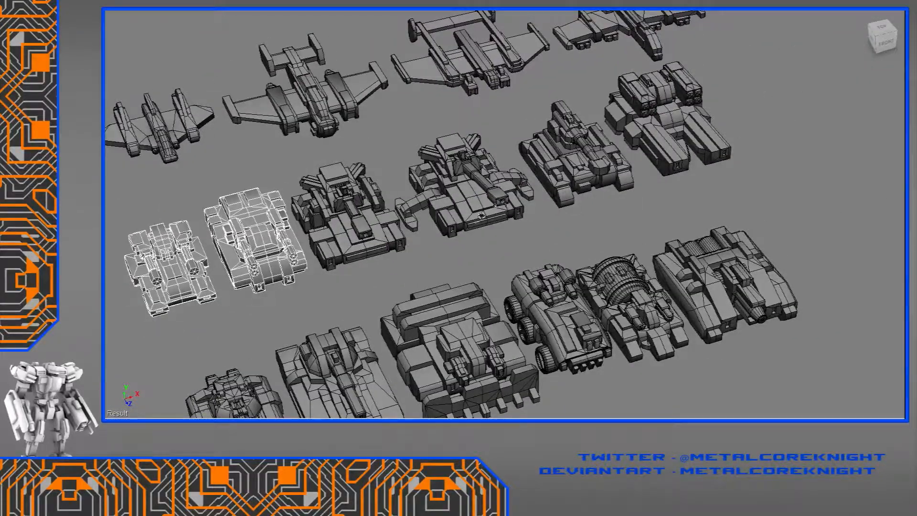
middle_click_drag(478, 220, 712, 129)
Select the second second-row tank's raised centre plate, then its twin guns, and frame the guns
scroll(487, 177, "up", 5)
left_click(492, 154)
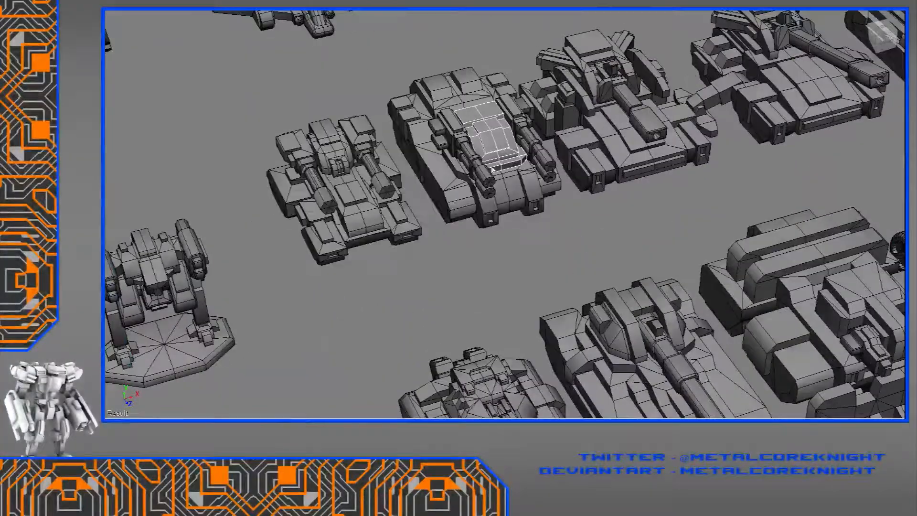
left_click(487, 177)
key("f")
mouse_move(485, 188)
middle_mouse_down()
mouse_move(508, 156)
mouse_move(442, 159)
mouse_move(444, 175)
mouse_move(481, 200)
middle_mouse_up()
scroll(443, 175, "down", 5)
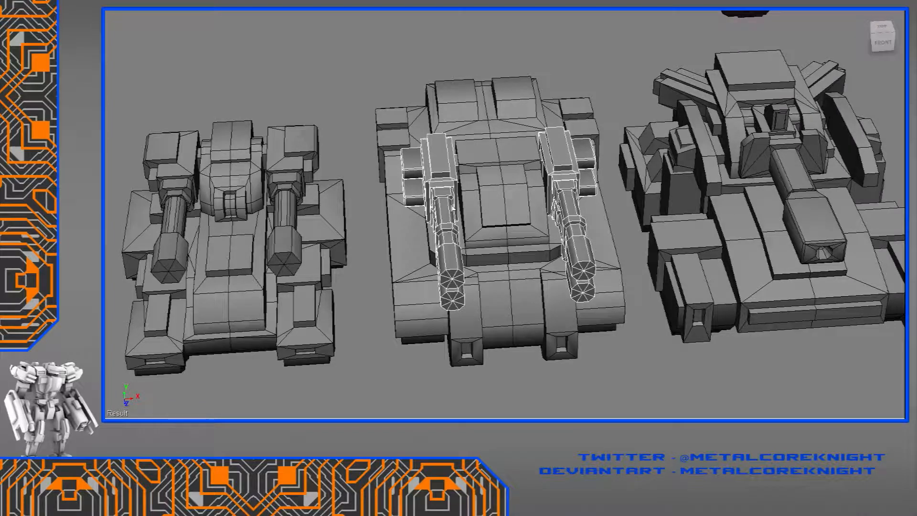
Select the first second-row tank's twin guns and compare them with the neighbouring vehicles' weapons
left_click(242, 260)
middle_click_drag(243, 261, 287, 234)
left_click(456, 196)
middle_click_drag(456, 196, 500, 236)
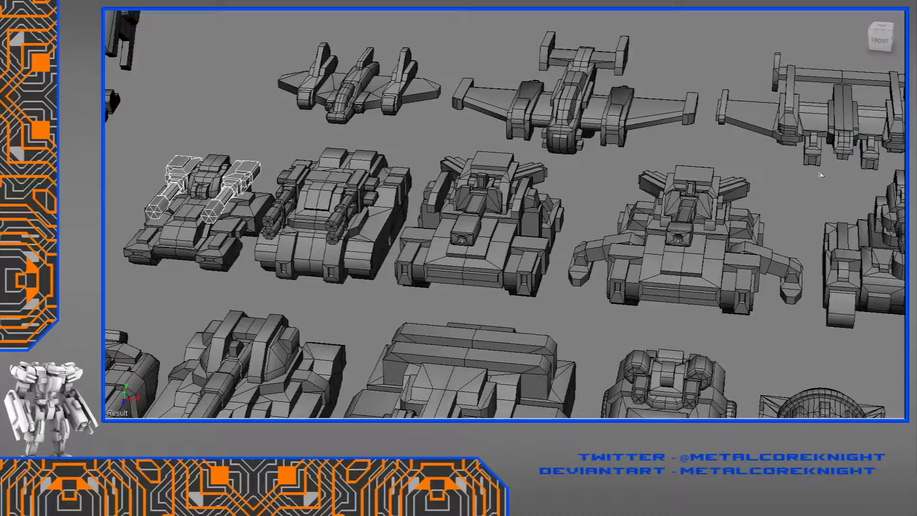
middle_click_drag(332, 161, 468, 170)
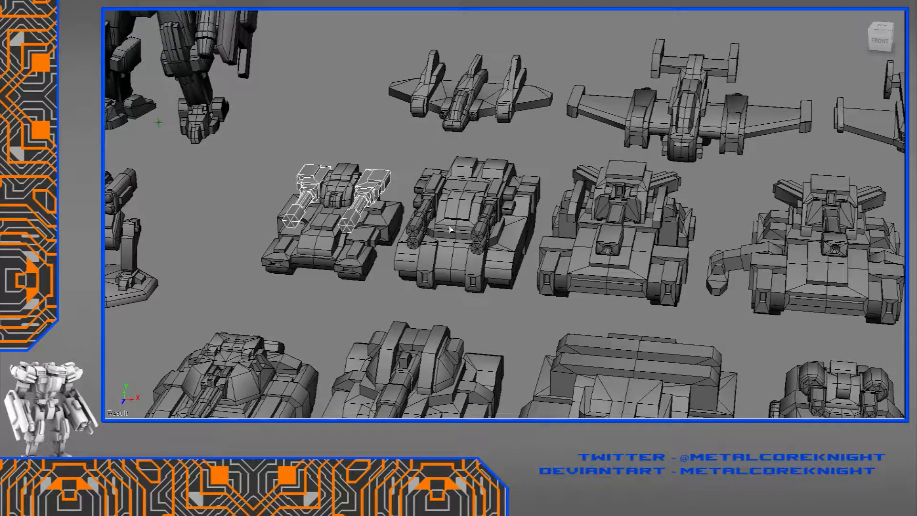
Select the first two second-row tanks, view them within the whole collection, and clear the selection
left_click_drag(296, 186, 487, 249)
scroll(552, 289, "down", 5)
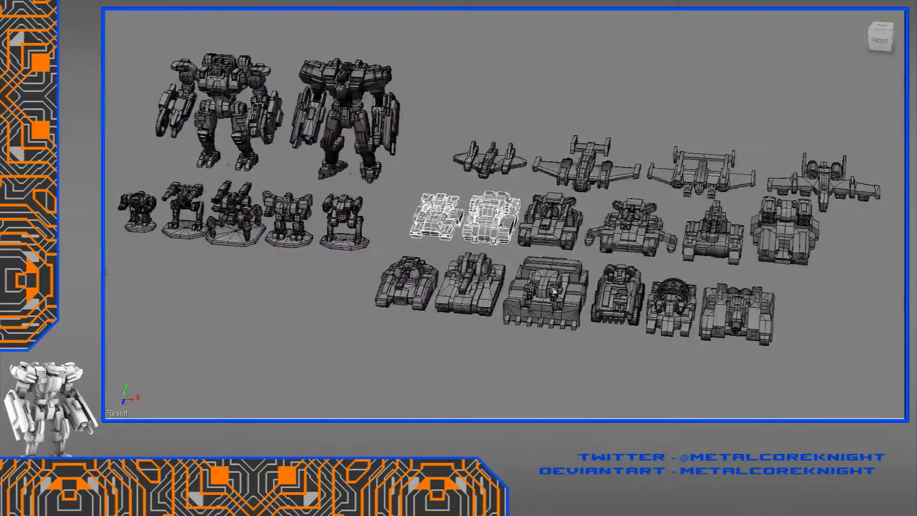
left_click_drag(530, 314, 529, 316)
left_click_drag(519, 346, 471, 361)
Select the second front-row tank's hull and view it from the front and above
right_click_drag(470, 354, 477, 290)
scroll(482, 310, "up", 3)
left_click(483, 294)
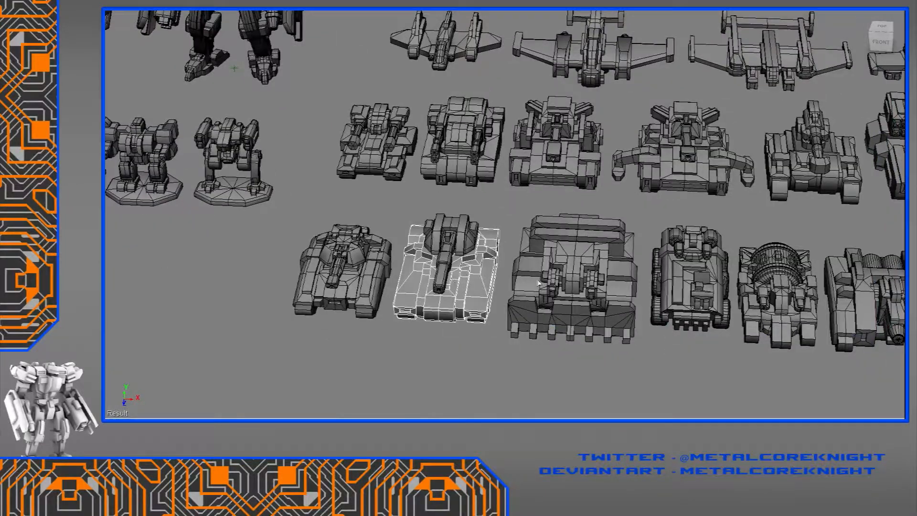
mouse_move(566, 297)
right_mouse_down()
mouse_move(581, 289)
mouse_move(573, 298)
right_mouse_up()
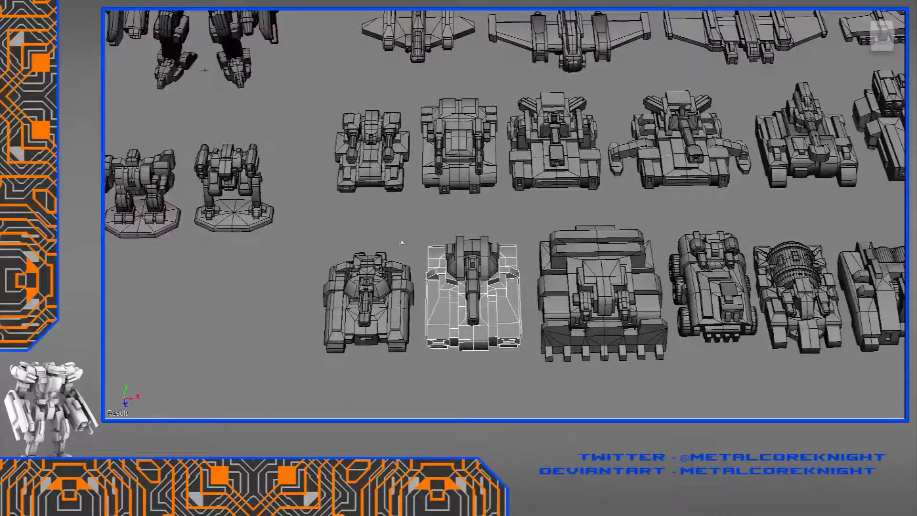
Select the first two front-row tanks together, then select the dozer-bladed vehicle for comparison
left_click_drag(323, 229, 486, 360)
left_click_drag(504, 231, 304, 324)
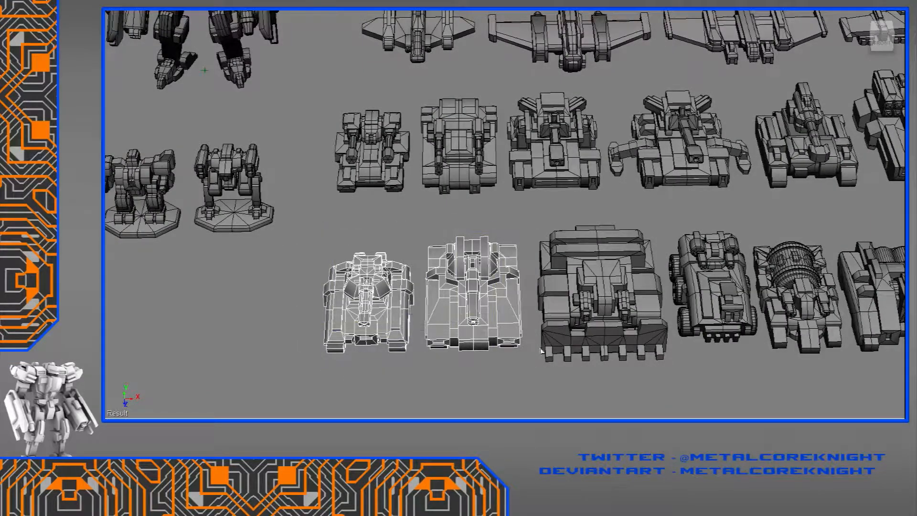
left_click(538, 333, "ctrl")
left_click_drag(488, 246, 633, 200)
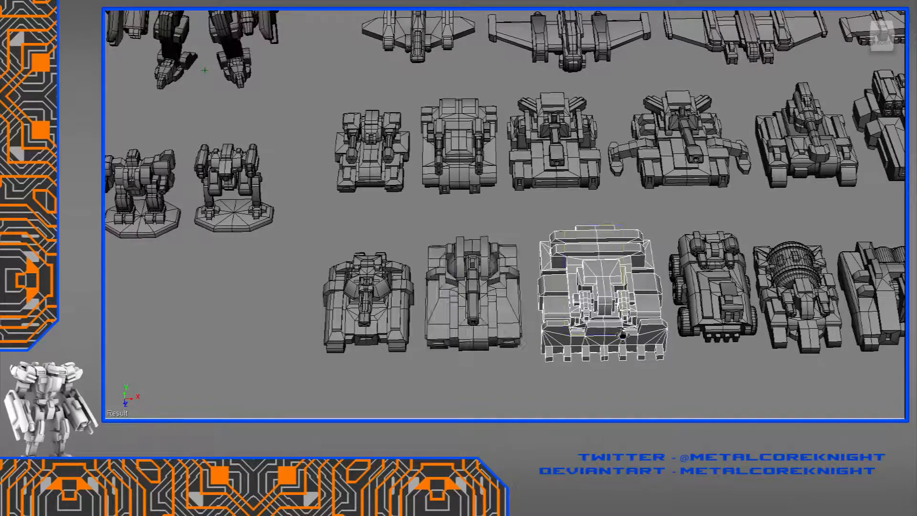
Select the last front-row vehicle's hull, then its central cannon, and view the row from the front
middle_click_drag(708, 287, 492, 282)
left_click_drag(758, 283, 674, 364, "ctrl")
middle_click_drag(674, 365, 687, 285, "alt")
left_click(420, 258, "alt")
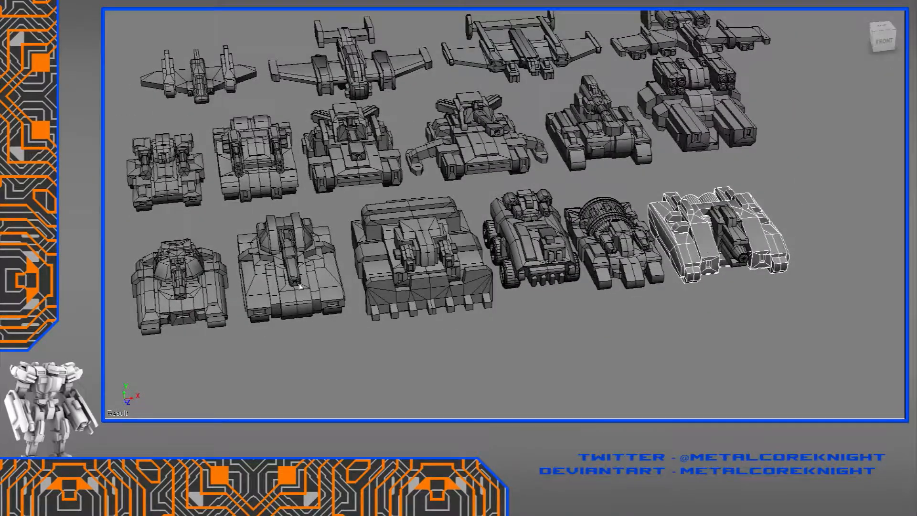
left_click(733, 248)
middle_click_drag(733, 247, 728, 264, "alt")
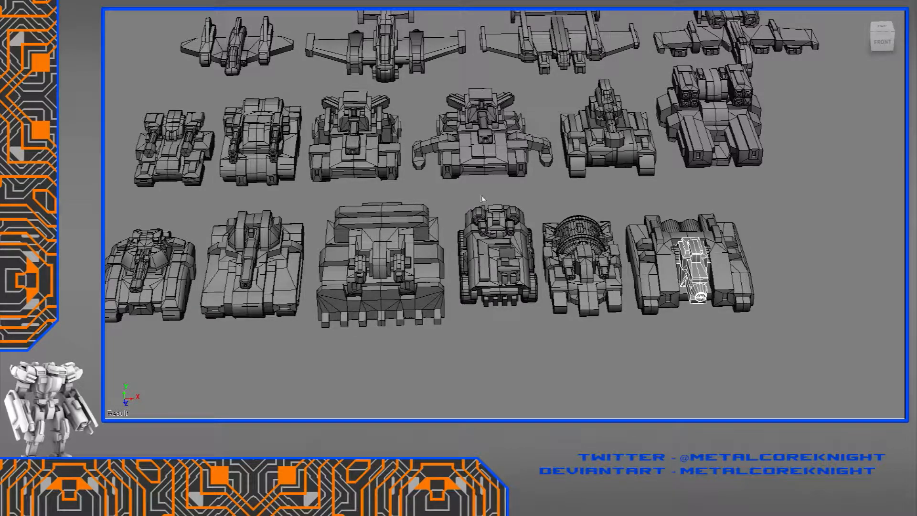
Compare the tank rows with the aircraft row from raised front and angled viewpoints
middle_click_drag(507, 190, 547, 249)
scroll(546, 250, "down", 3)
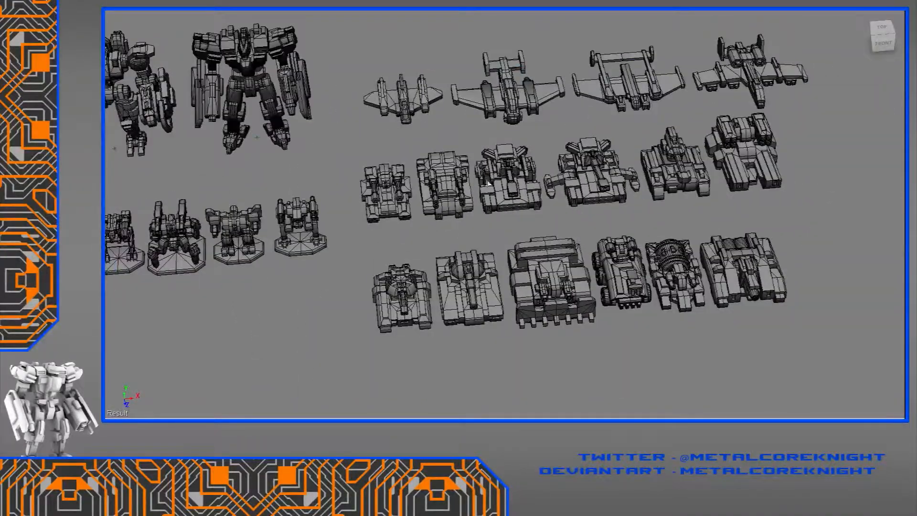
middle_click_drag(624, 205, 645, 197)
scroll(590, 239, "up", 3)
scroll(577, 206, "down", 3)
middle_click_drag(535, 206, 595, 241)
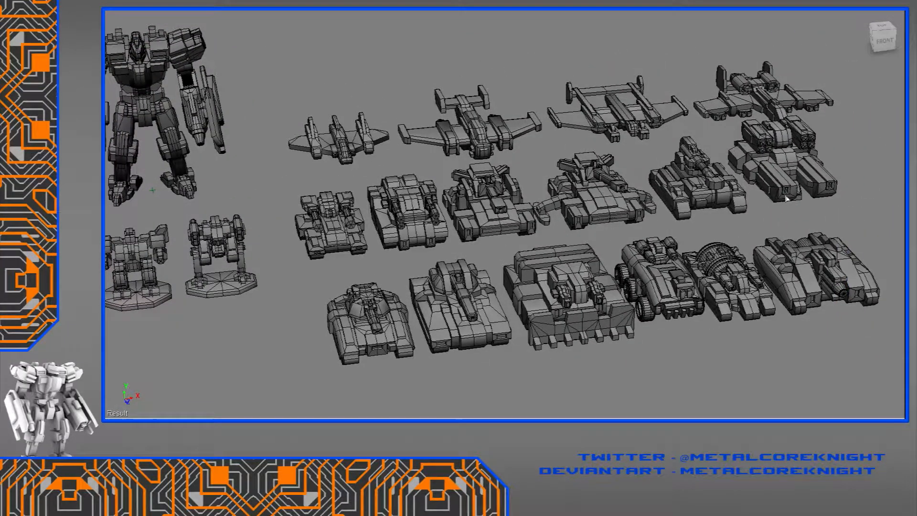
middle_click_drag(772, 212, 697, 258, "alt")
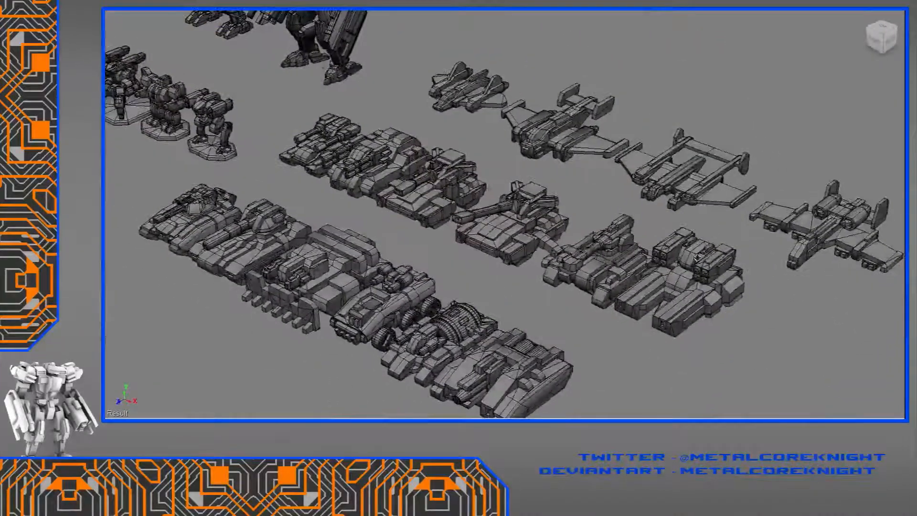
Select the last second-row vehicle's twin launcher pods, clear the selection, and view the whole collection from a raised angle
left_click(708, 277)
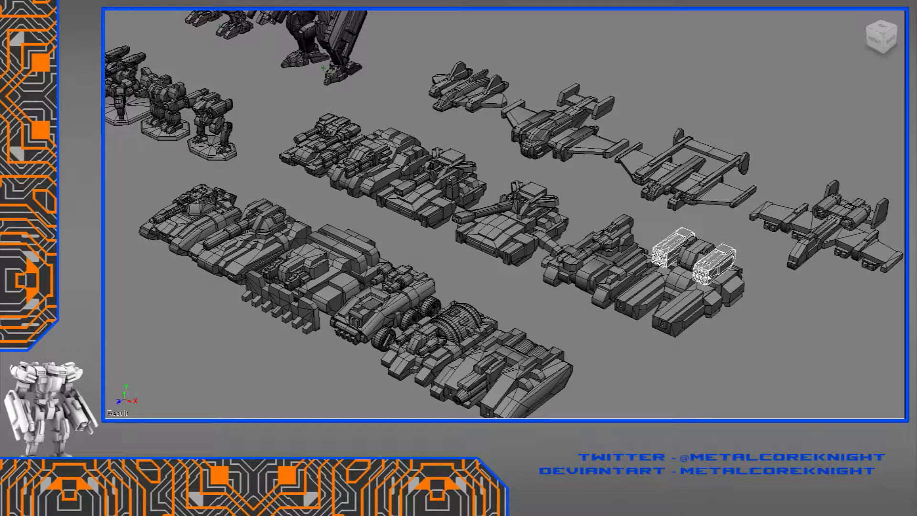
left_click(485, 289)
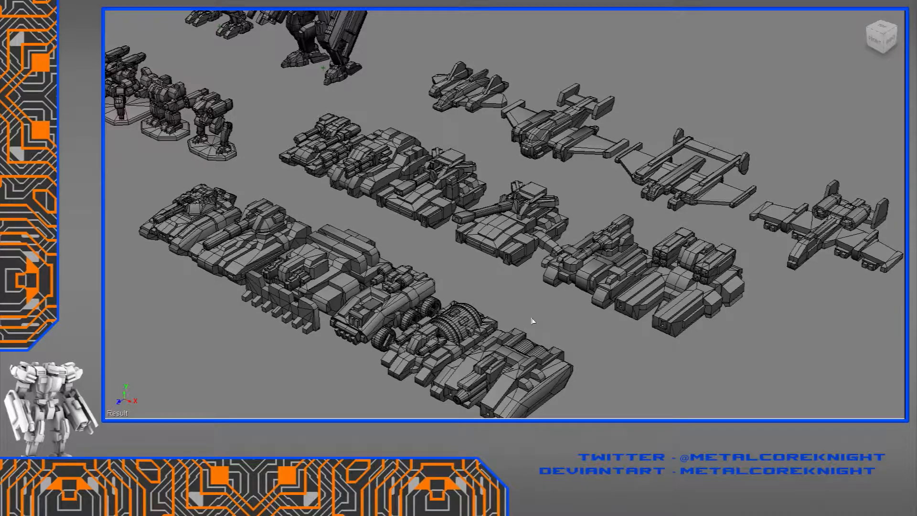
right_click_drag(532, 318, 556, 367)
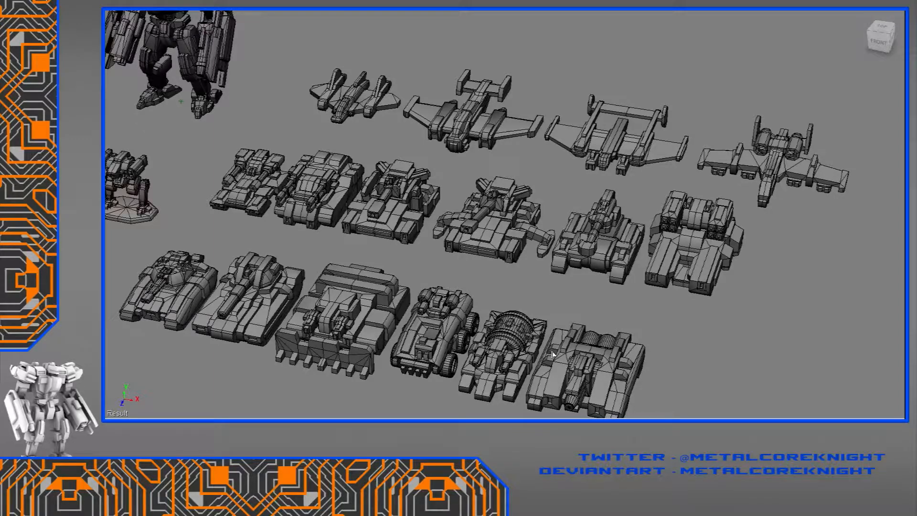
right_click_drag(467, 283, 484, 284)
scroll(484, 284, "down", 3)
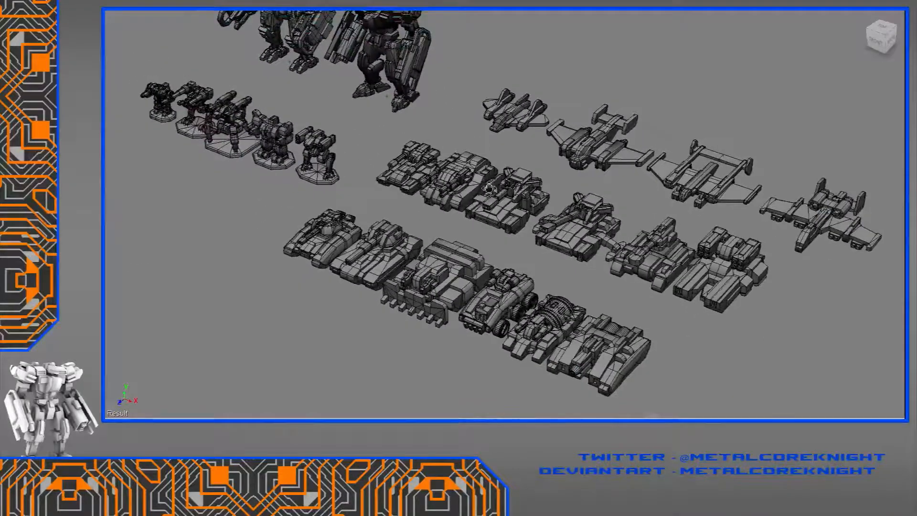
left_click_drag(484, 284, 482, 309)
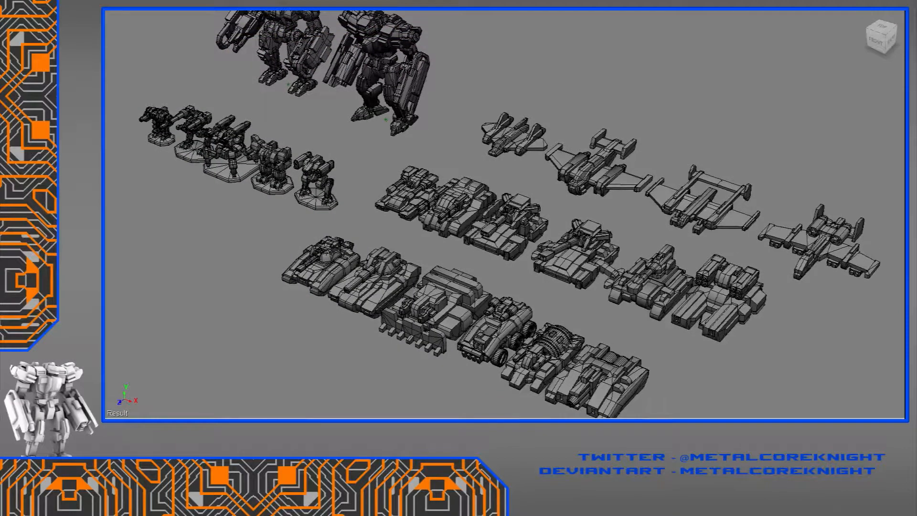